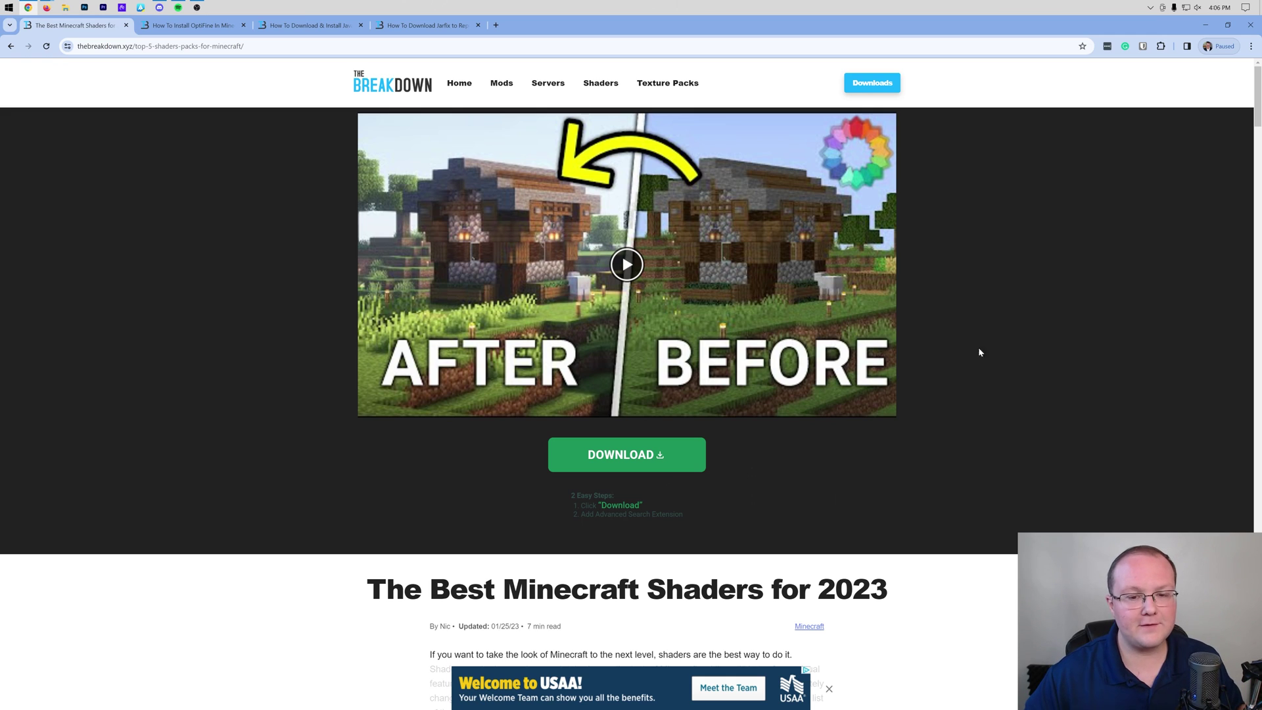
# Find MakeUp Ultra Fast Shaders in the list of best Minecraft shaders and open its download page in a new tab.
pyautogui.scroll(-6, 978, 348)
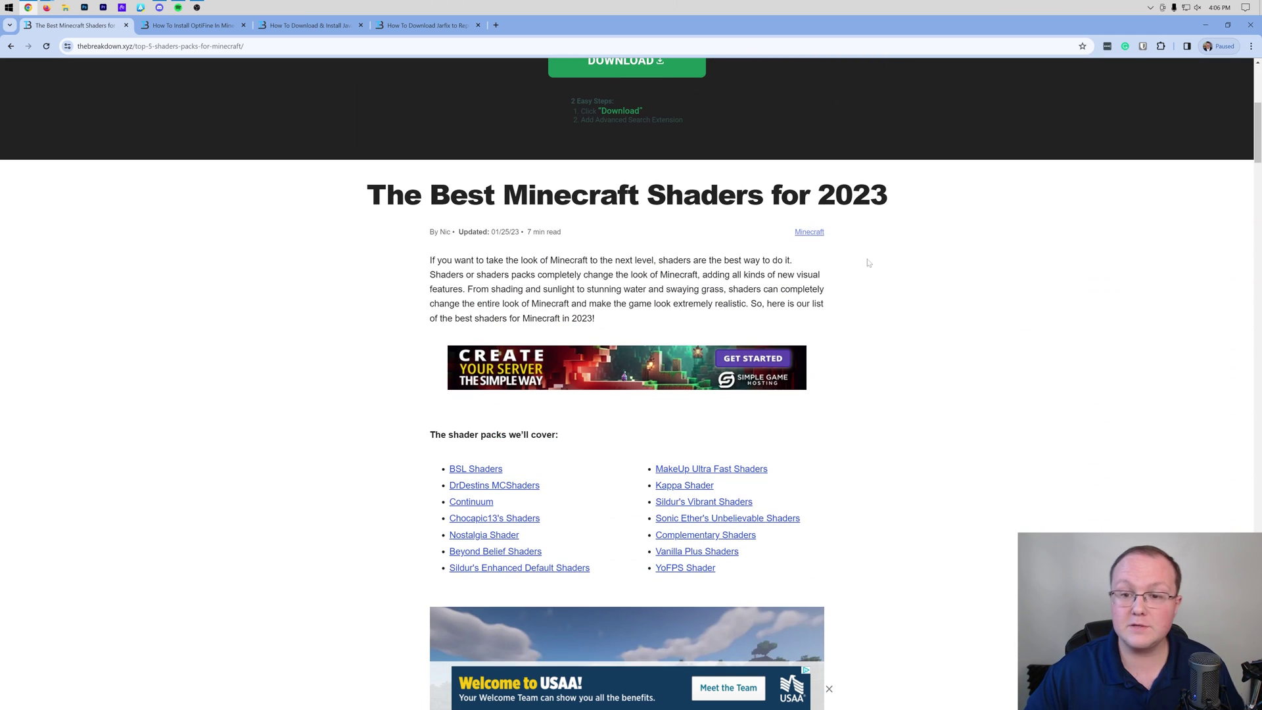
pyautogui.moveTo(816, 196); pyautogui.dragTo(910, 201)
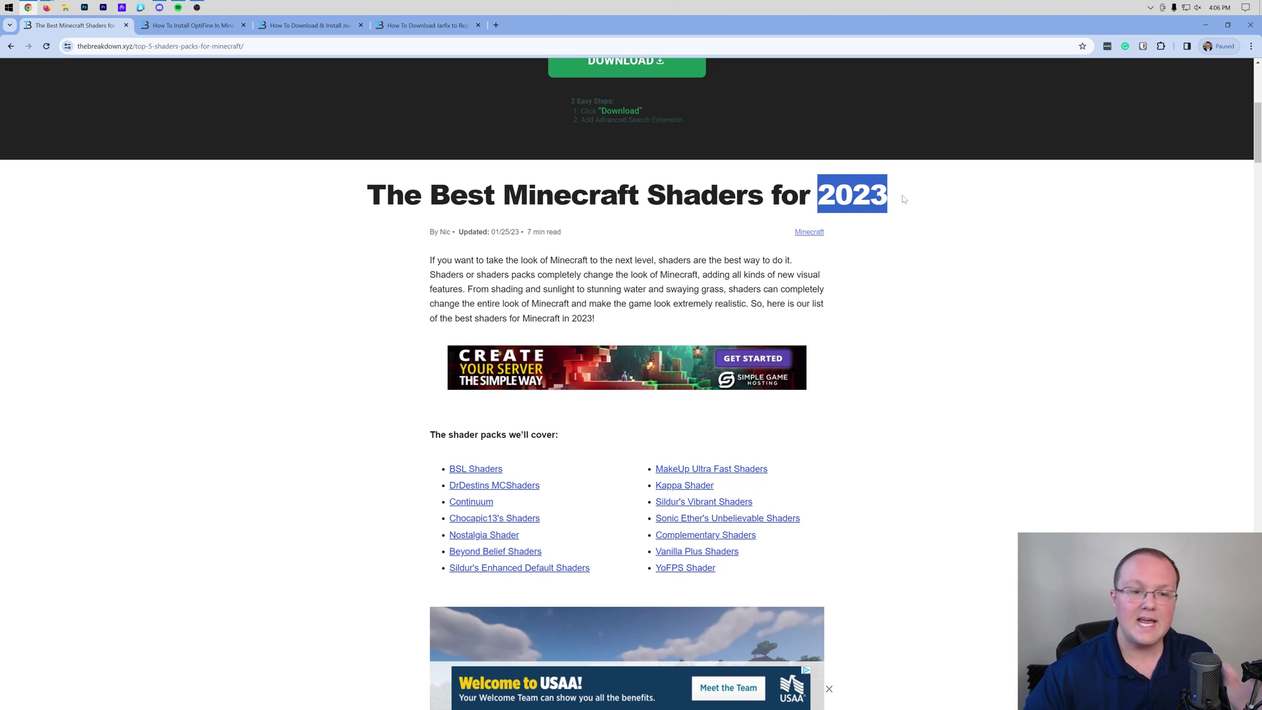
pyautogui.scroll(-4, 914, 202)
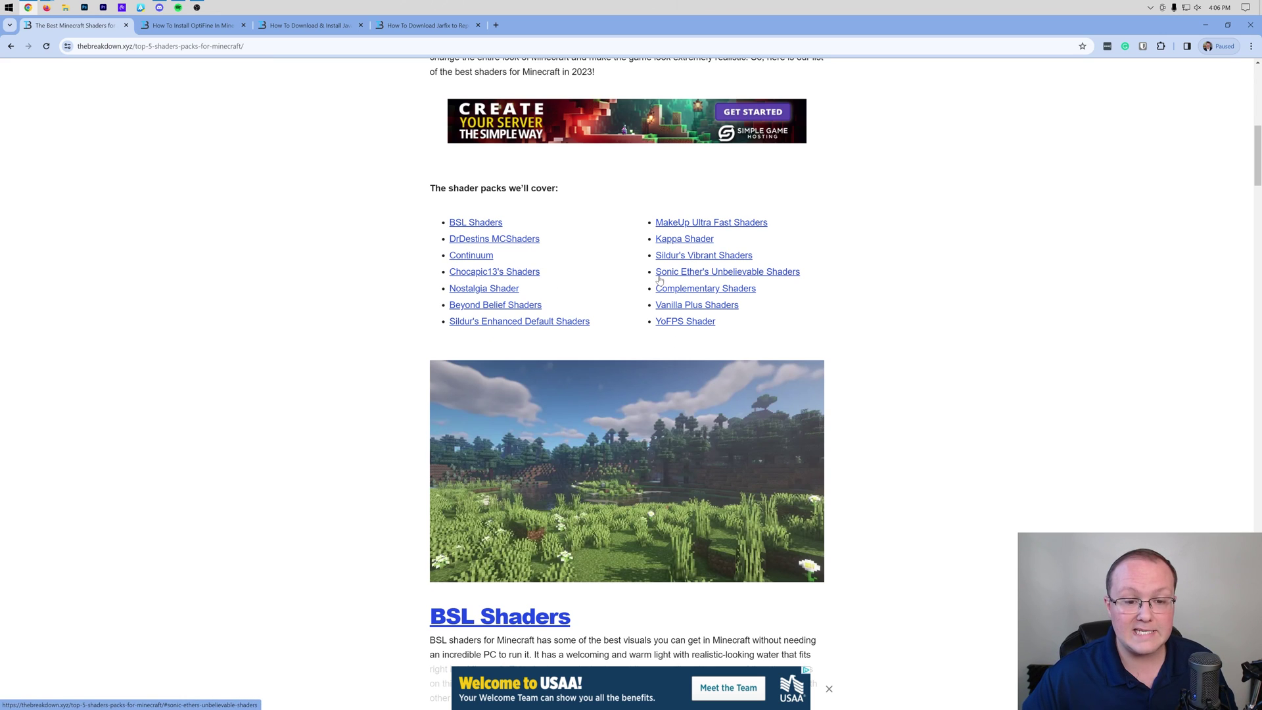
pyautogui.click(682, 222)
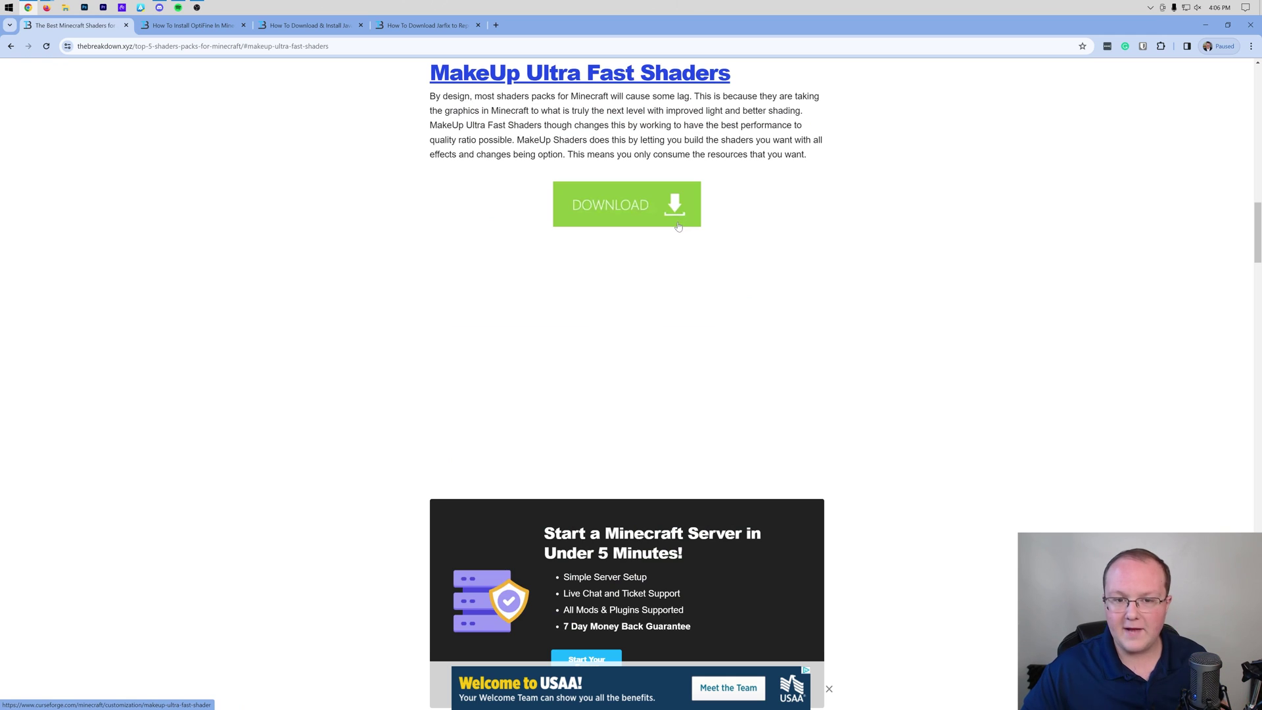
pyautogui.rightClick(604, 196)
pyautogui.click(641, 201)
# Return to the article's shader list and open the Complementary Shaders download page in a new tab.
pyautogui.scroll(15, 625, 224)
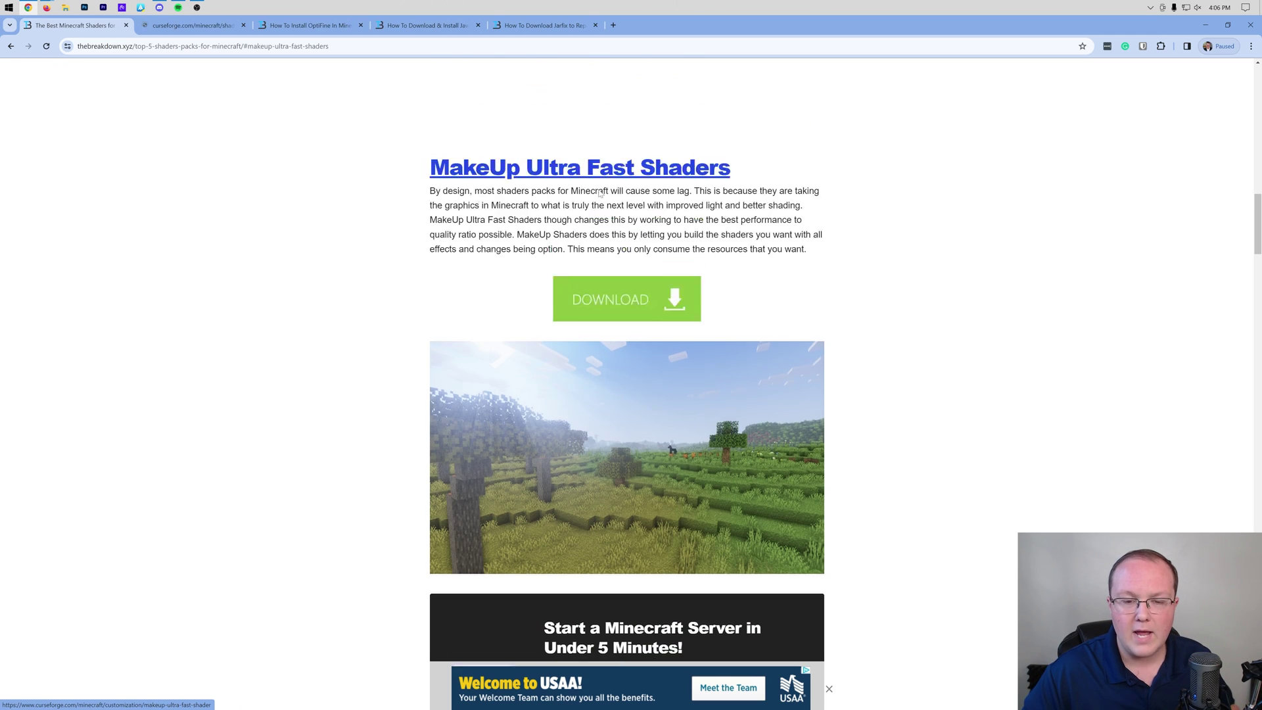
pyautogui.scroll(-3, 625, 224)
pyautogui.scroll(-7, 626, 225)
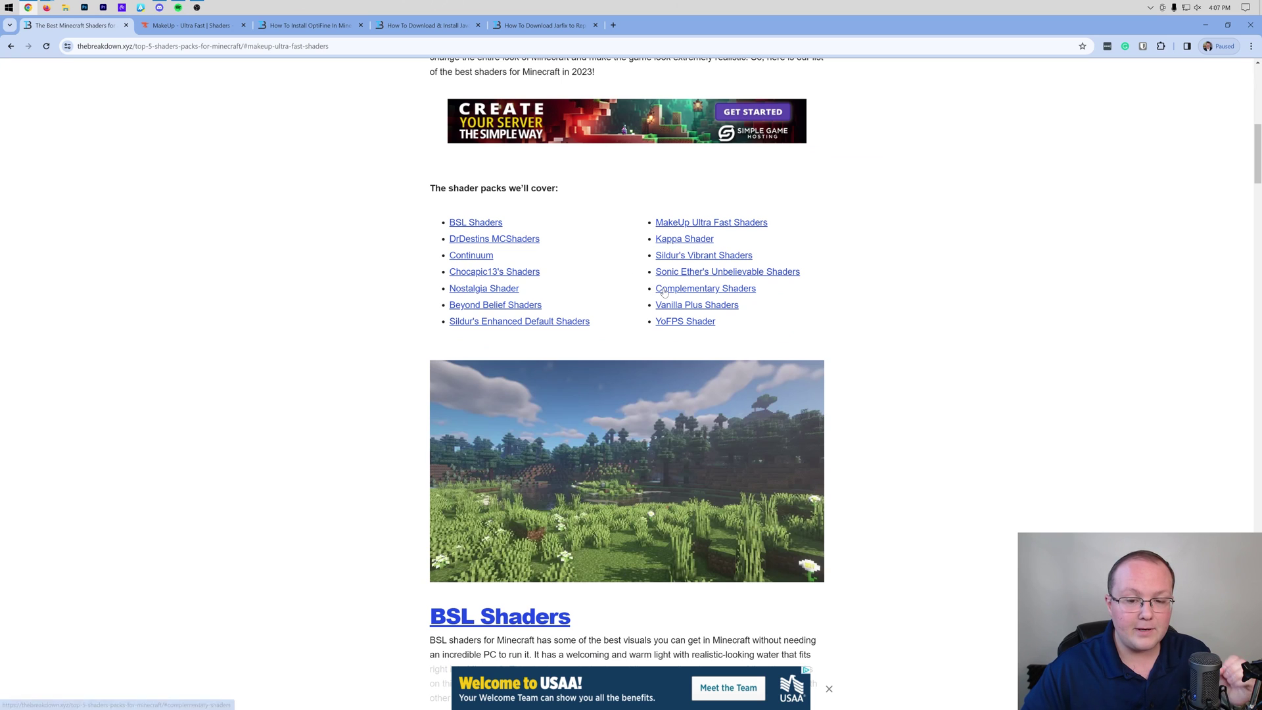
pyautogui.click(661, 289)
pyautogui.click(614, 221)
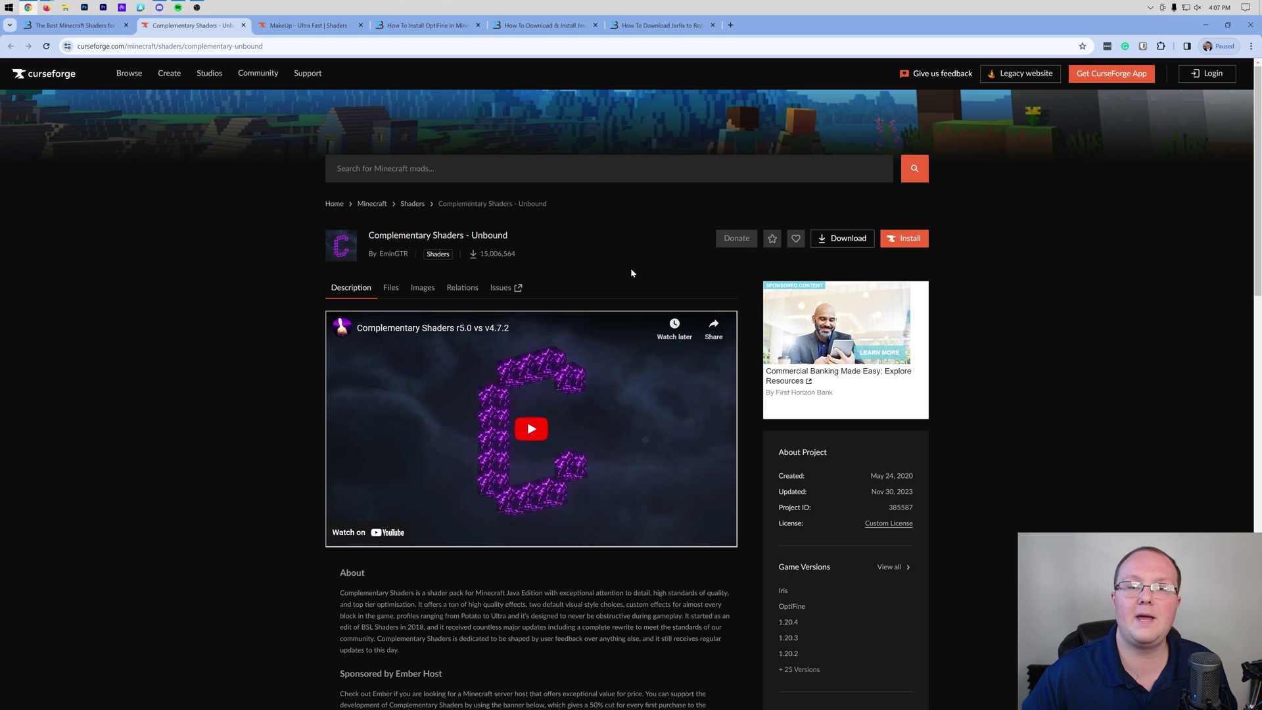
# Download the Complementary Unbound r5.1.1 file from the project's file list.
pyautogui.click(387, 289)
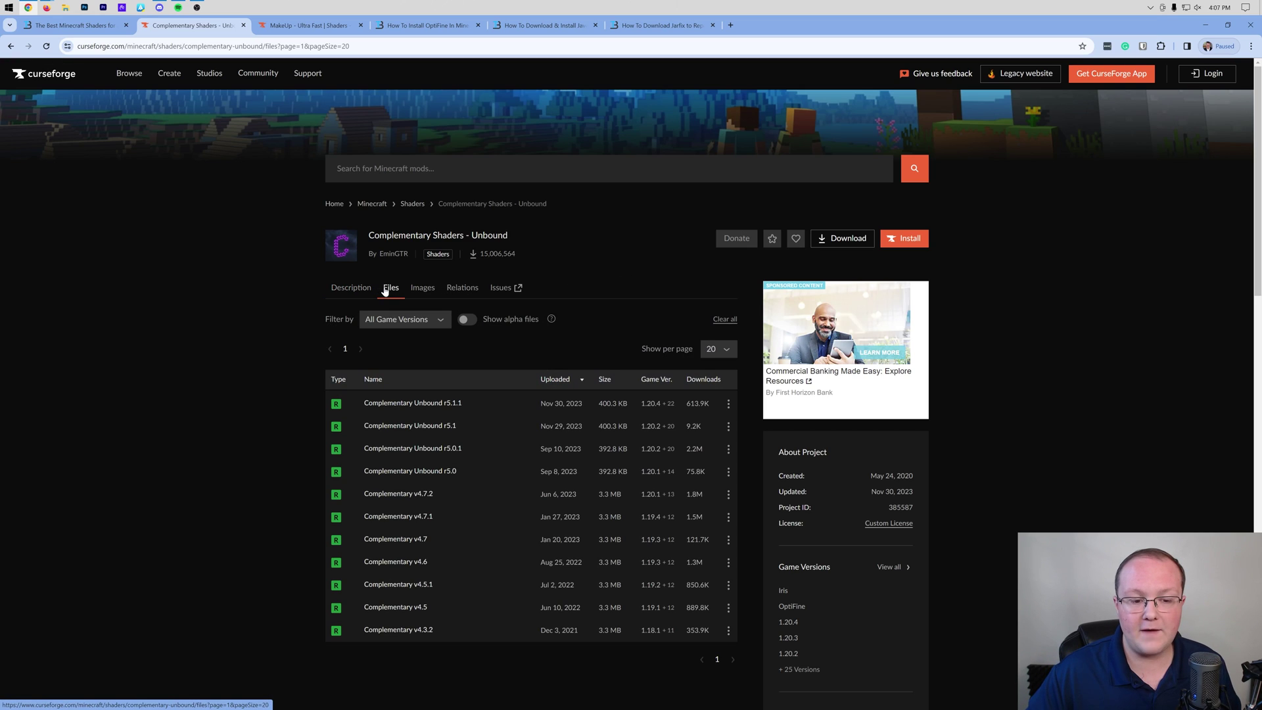
pyautogui.scroll(-2, 388, 291)
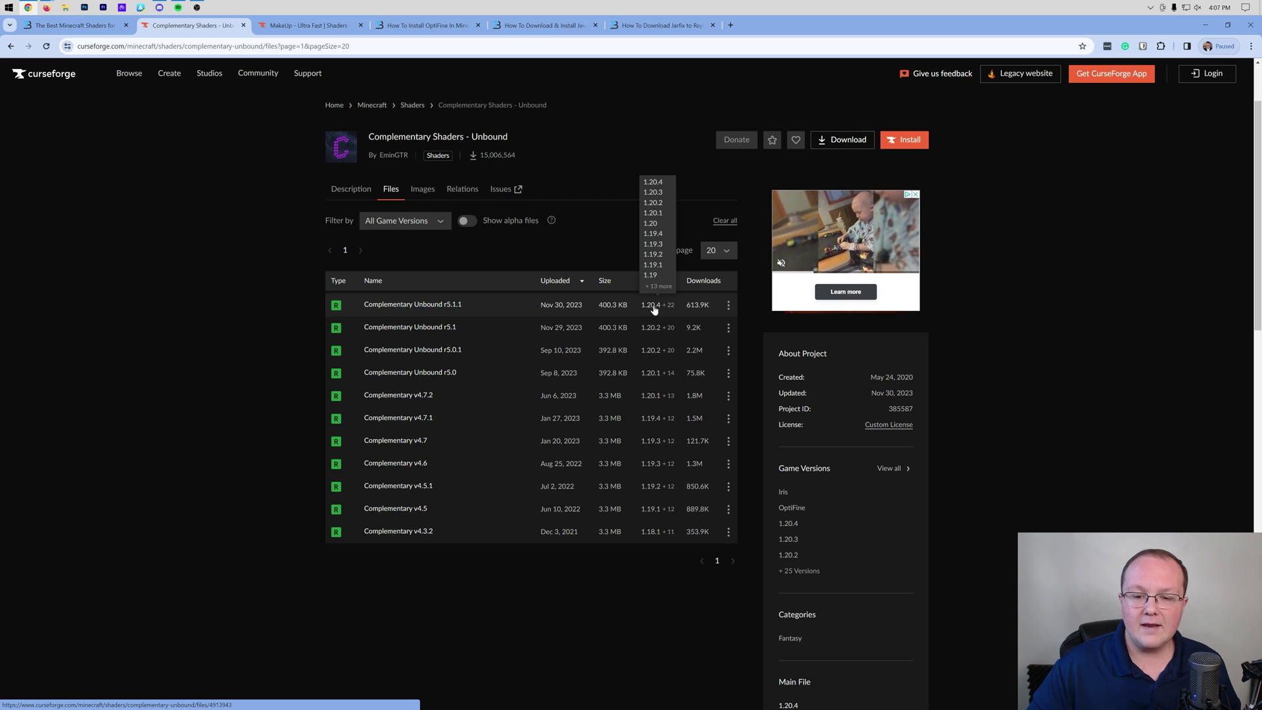
pyautogui.click(733, 310)
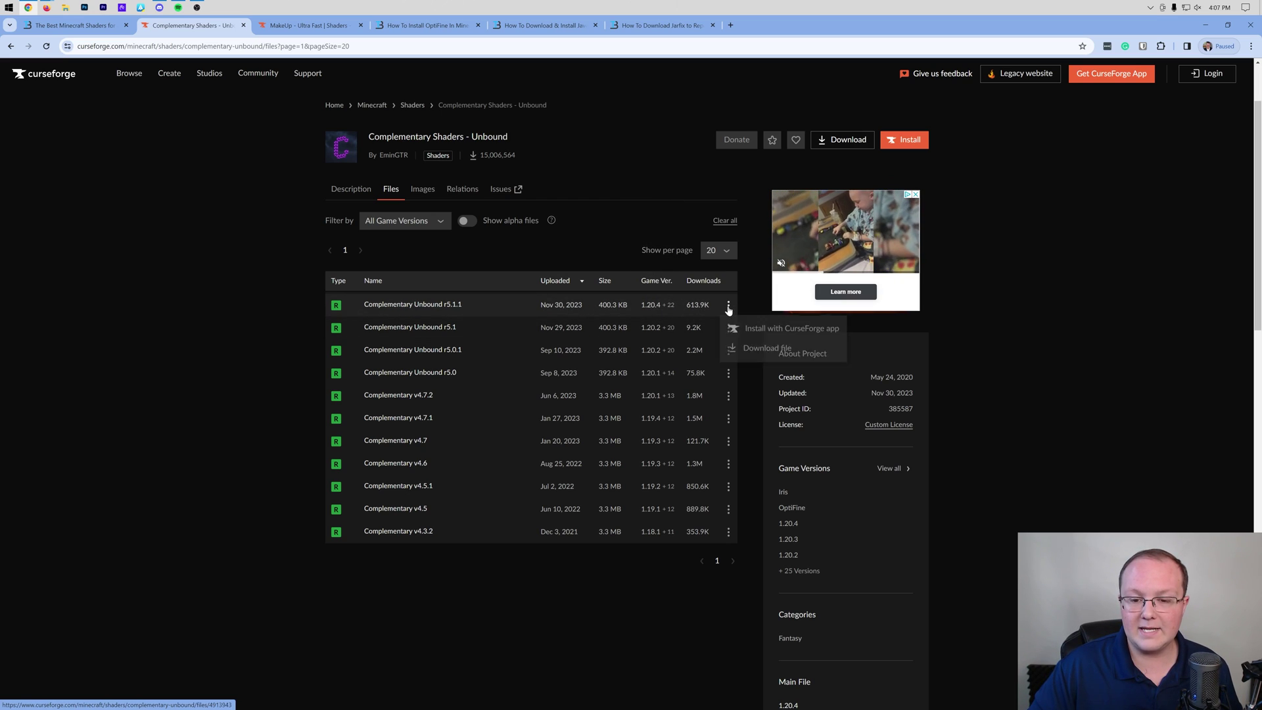
pyautogui.click(745, 349)
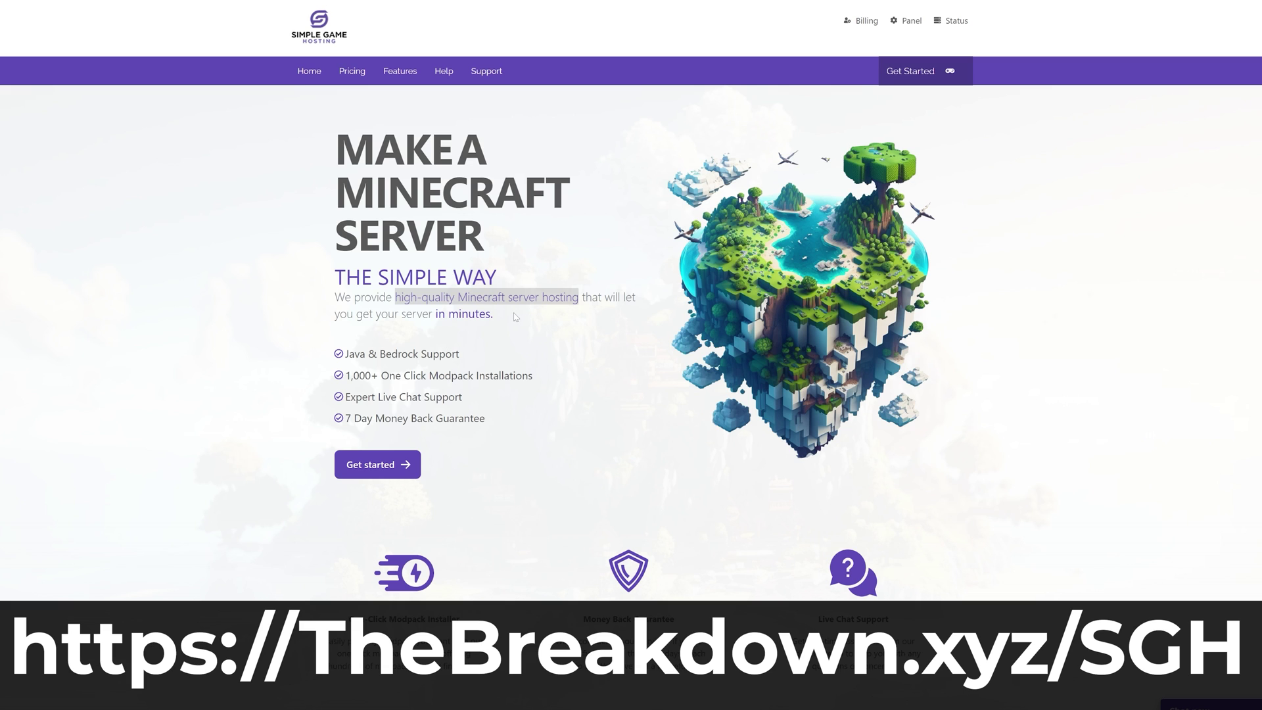
# Review the Simple Game Hosting features, including expert live chat support and the one-click modpack installer.
pyautogui.moveTo(345, 397); pyautogui.dragTo(464, 401)
pyautogui.scroll(-4, 494, 404)
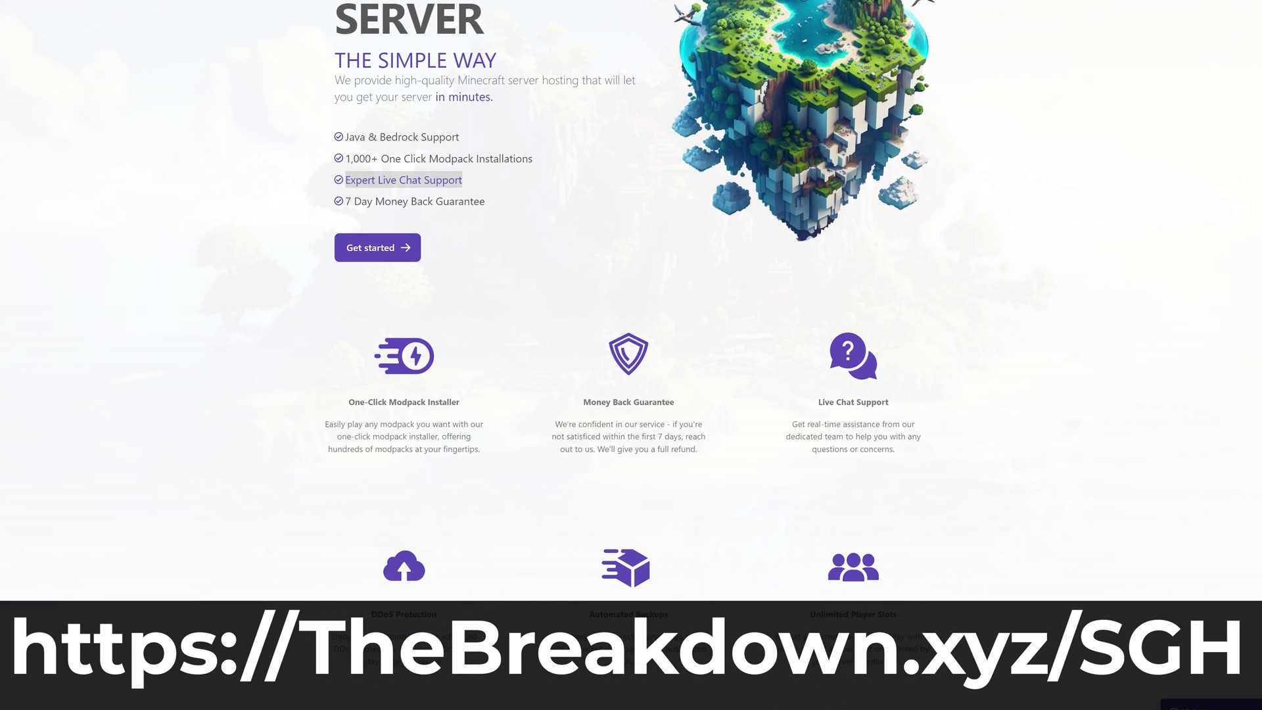
pyautogui.moveTo(349, 352); pyautogui.dragTo(463, 350)
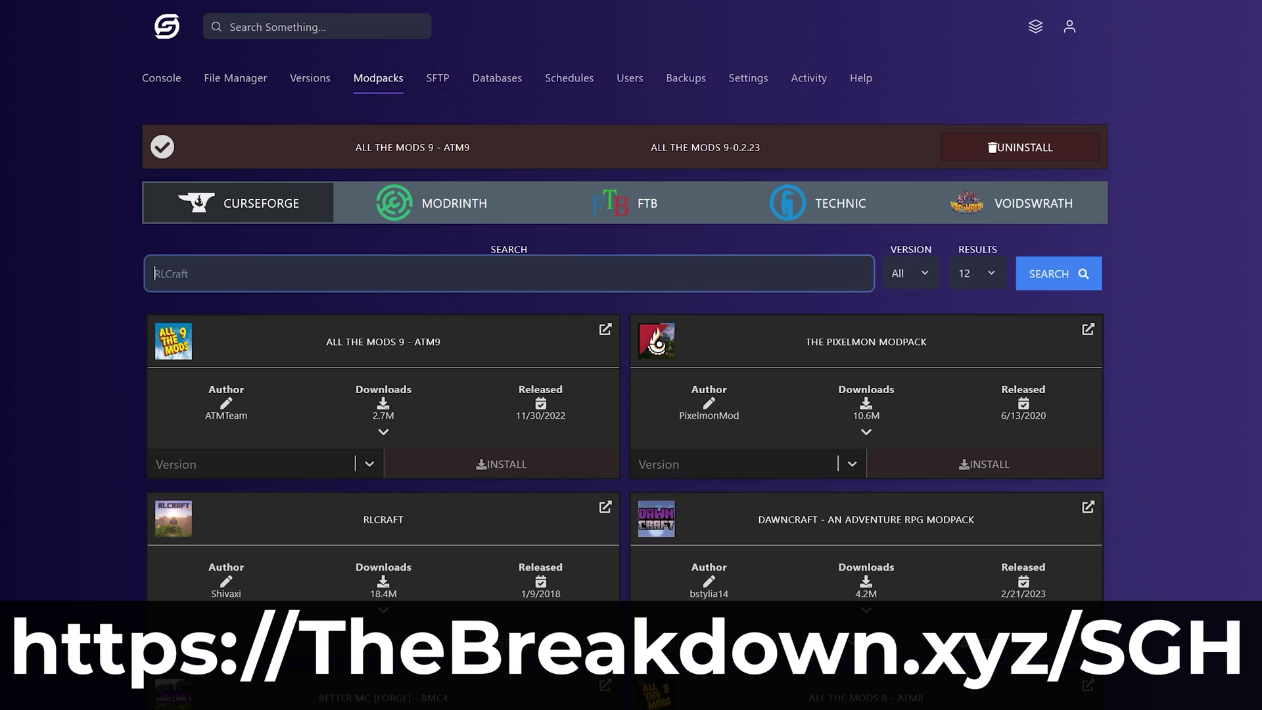
# Search the server panel's CurseForge modpacks for Pixelmon and open the help article on adding mods to a Minecraft server.
pyautogui.write('Pixel')
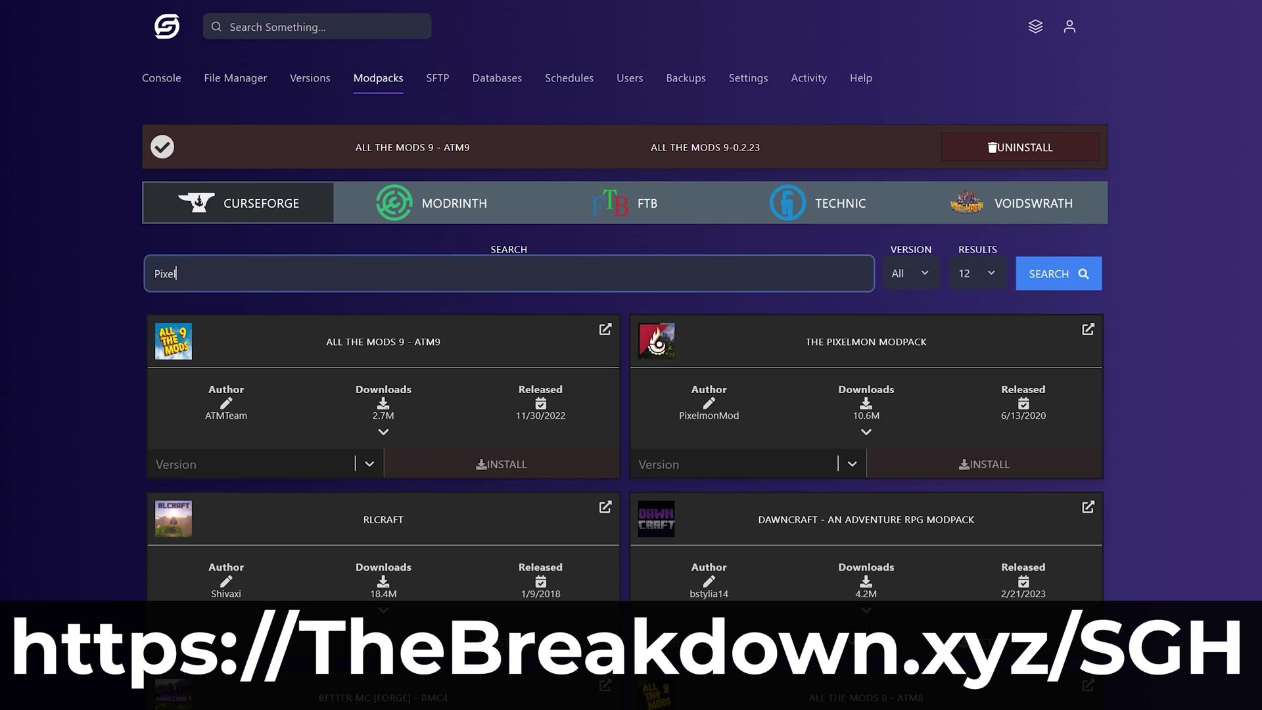
pyautogui.write('mon')
pyautogui.press('Return')
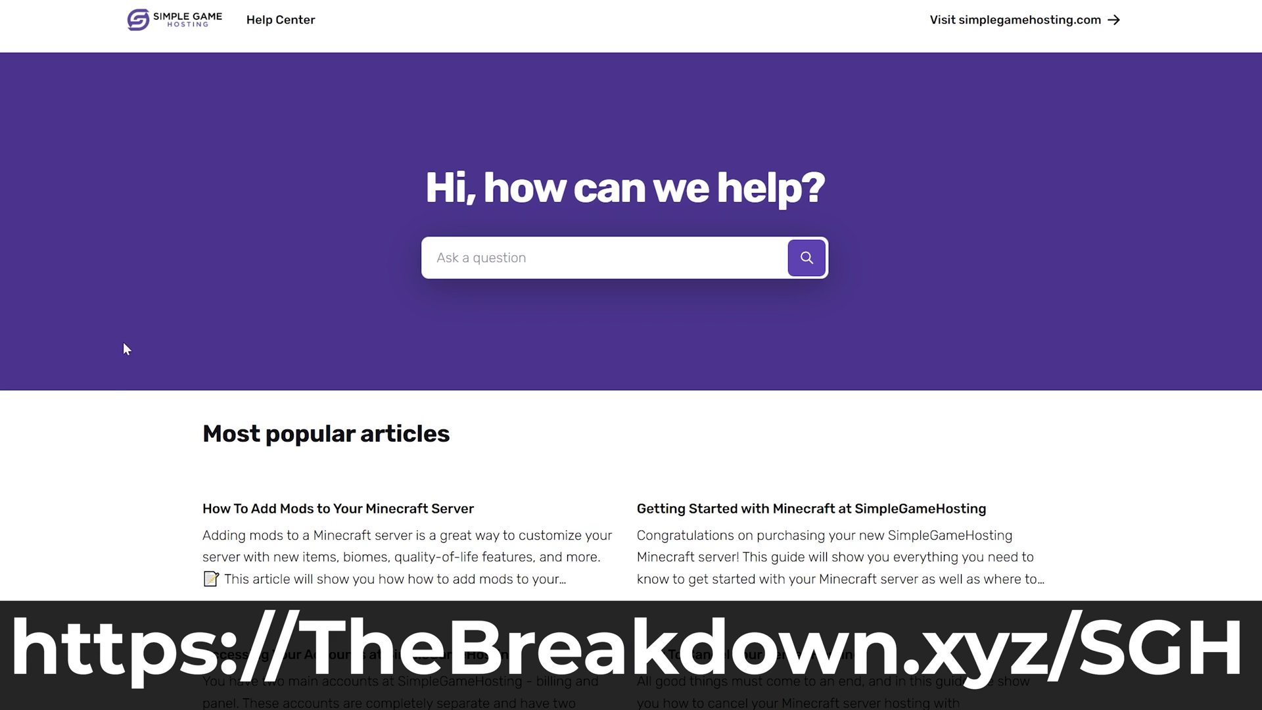
pyautogui.click(280, 534)
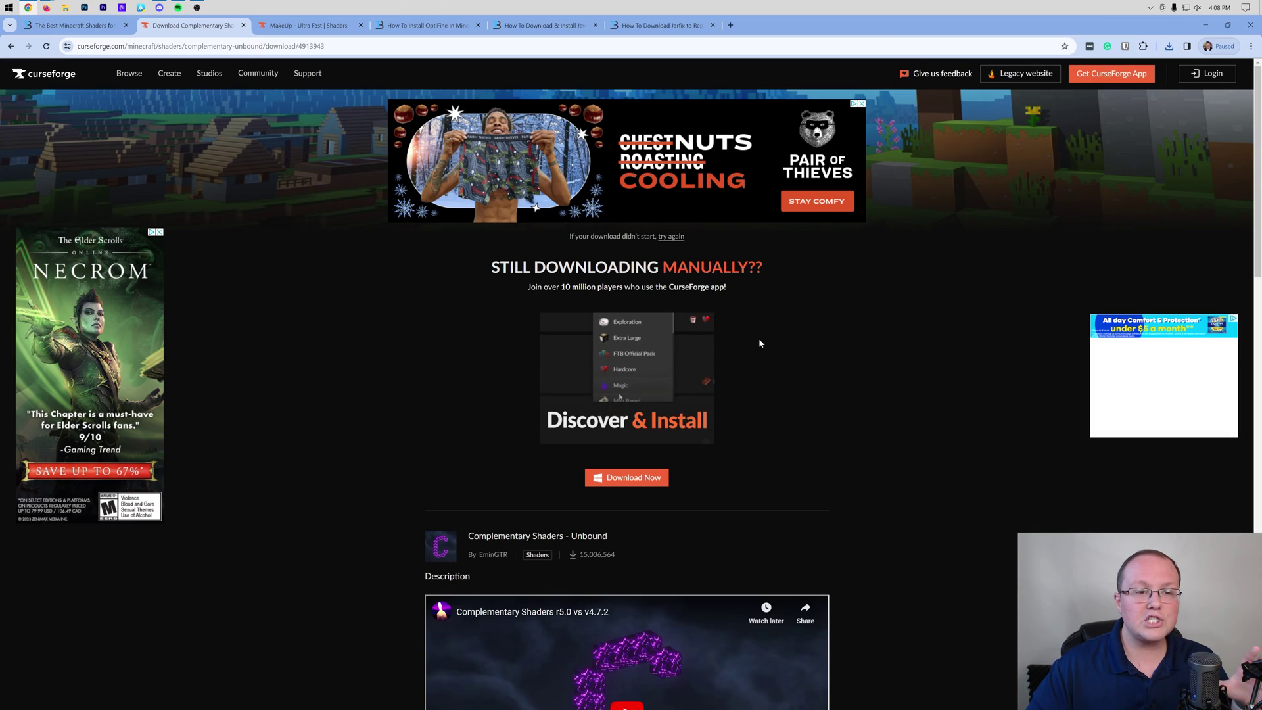
# Download MakeUp Ultra Fast v.8.9b from the shader's version list on Modrinth.
pyautogui.click(308, 25)
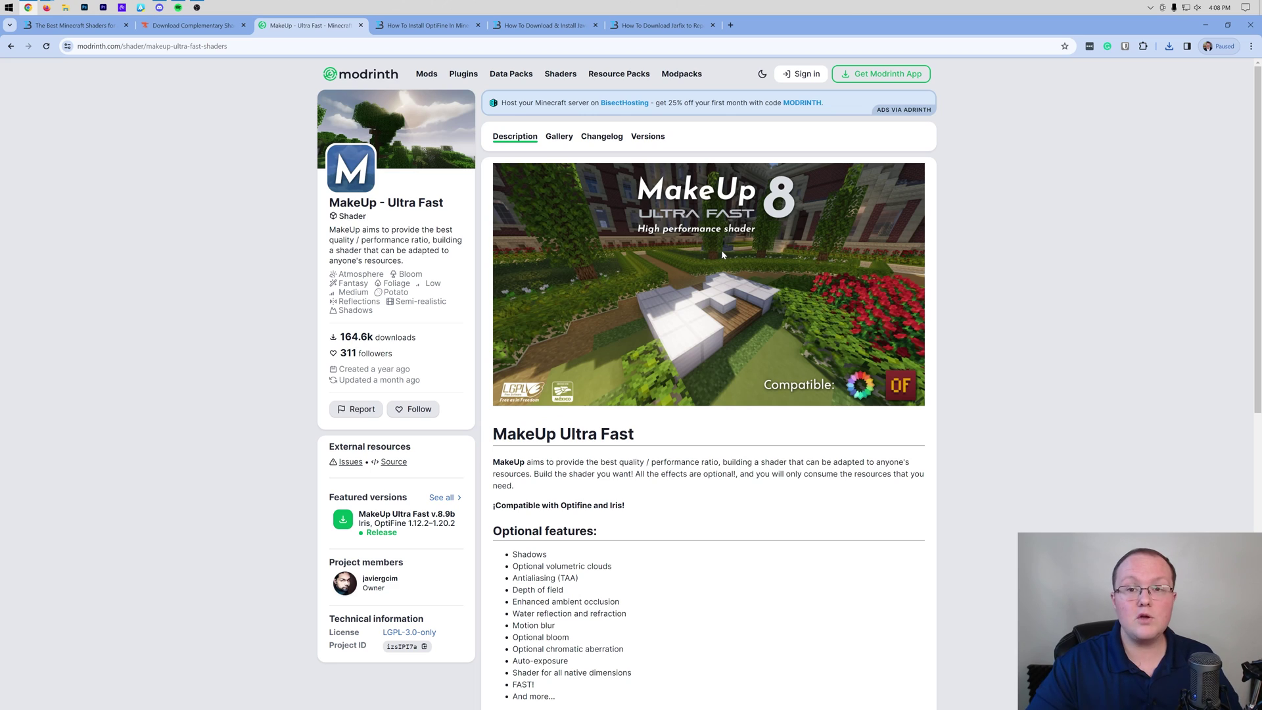
pyautogui.scroll(-1, 722, 254)
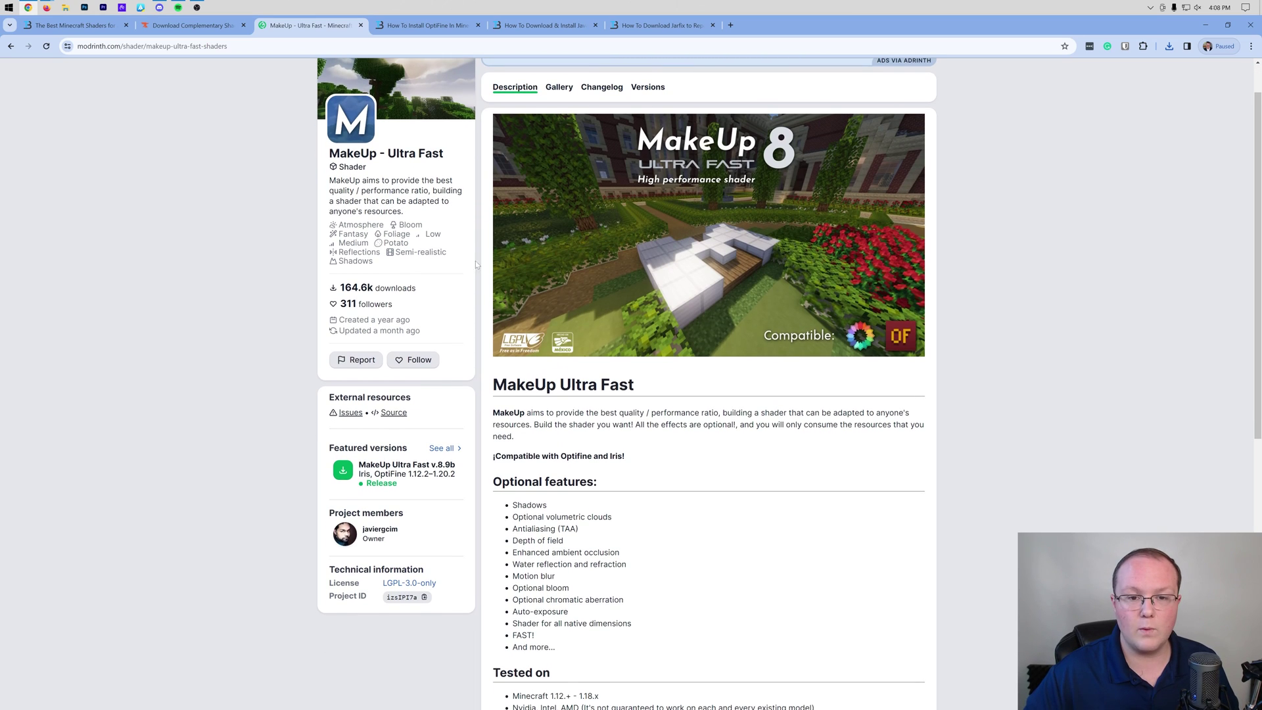
pyautogui.click(646, 92)
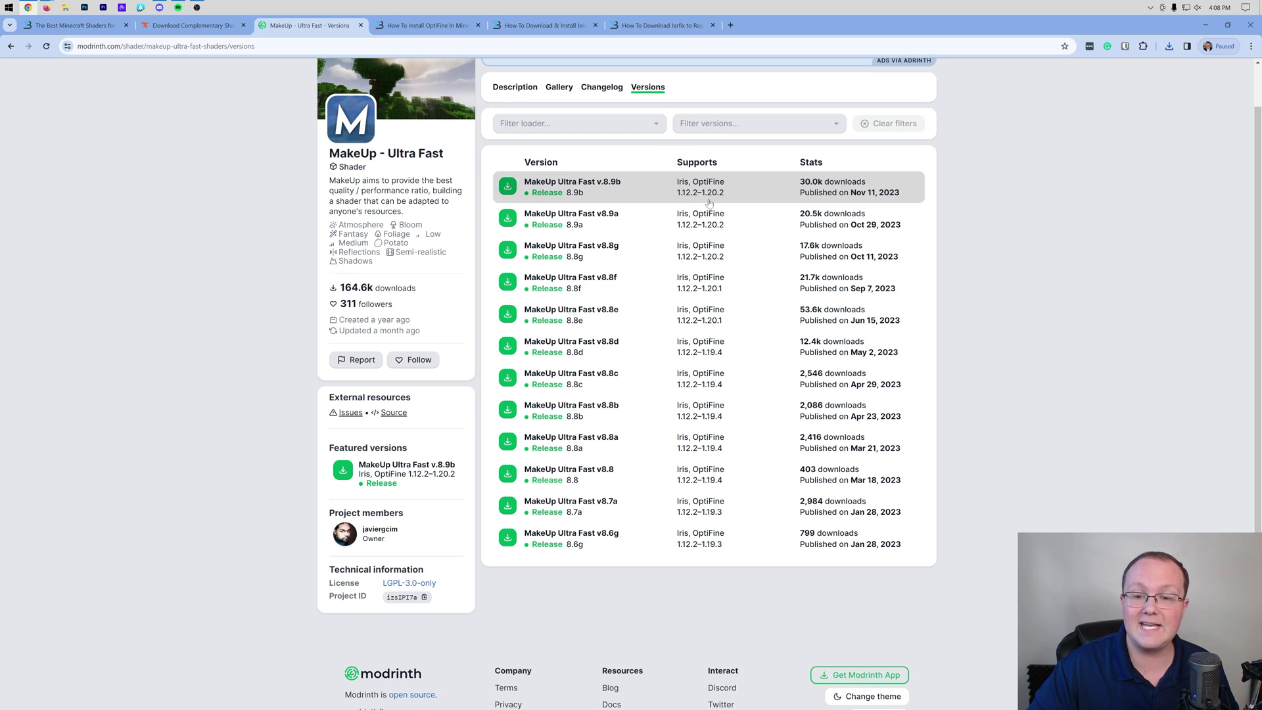
pyautogui.click(507, 188)
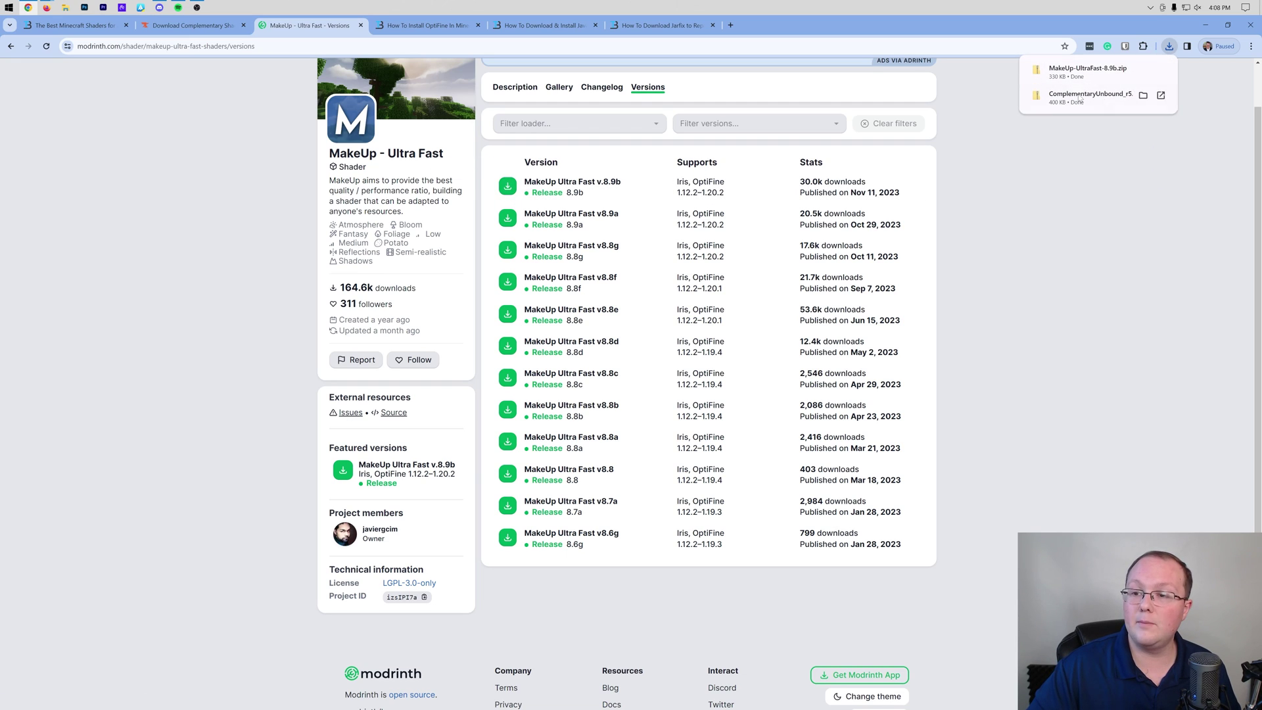
# Browse Modrinth's catalogue of available shaders.
pyautogui.scroll(1, 556, 155)
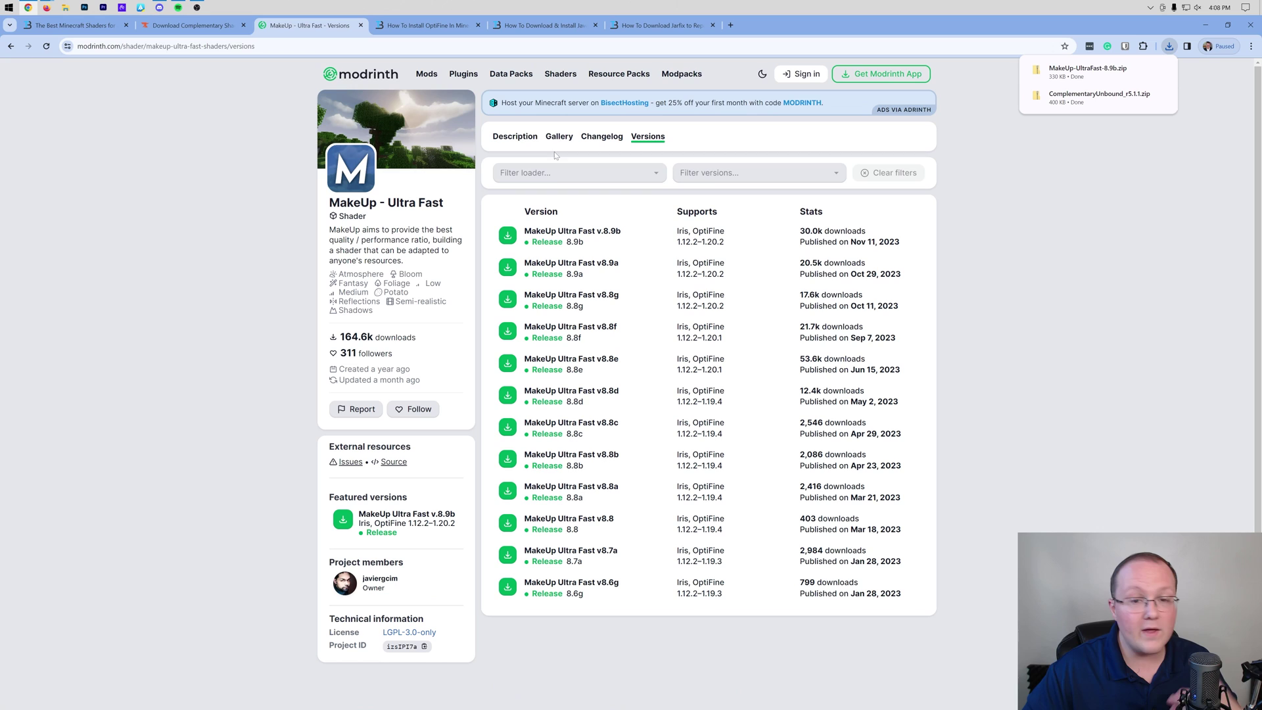
pyautogui.click(197, 25)
pyautogui.click(306, 25)
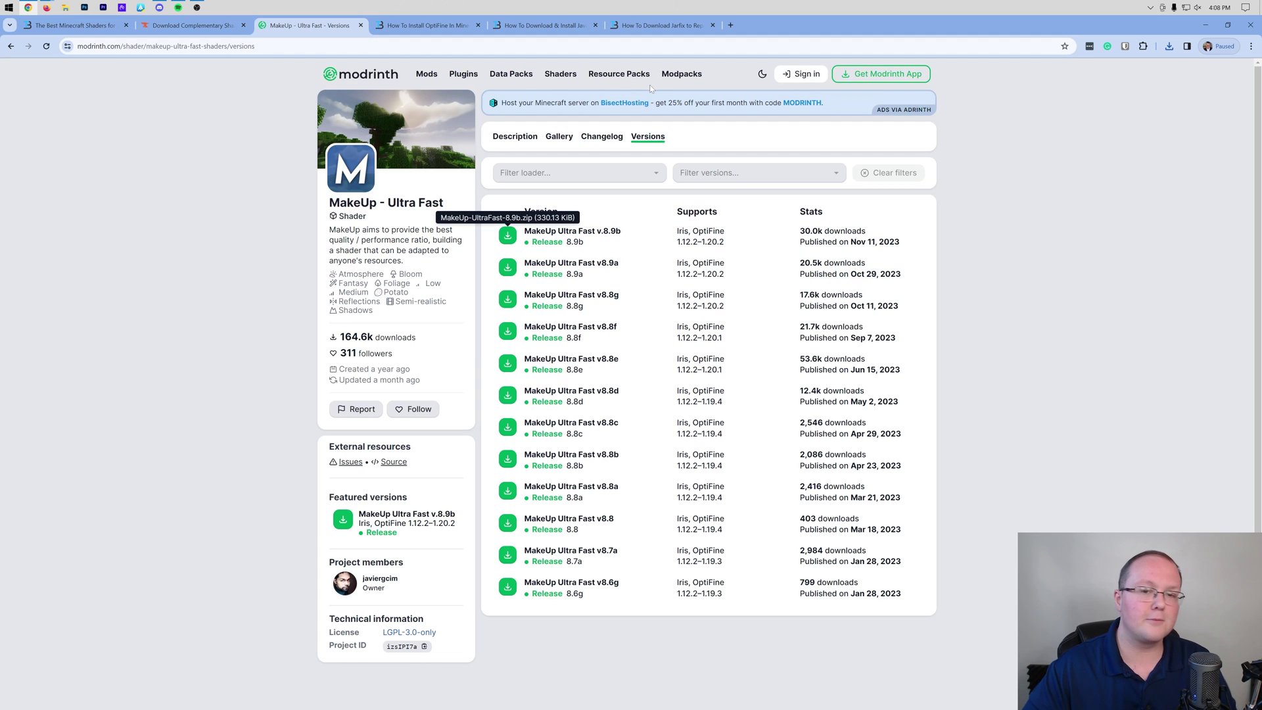
pyautogui.click(568, 77)
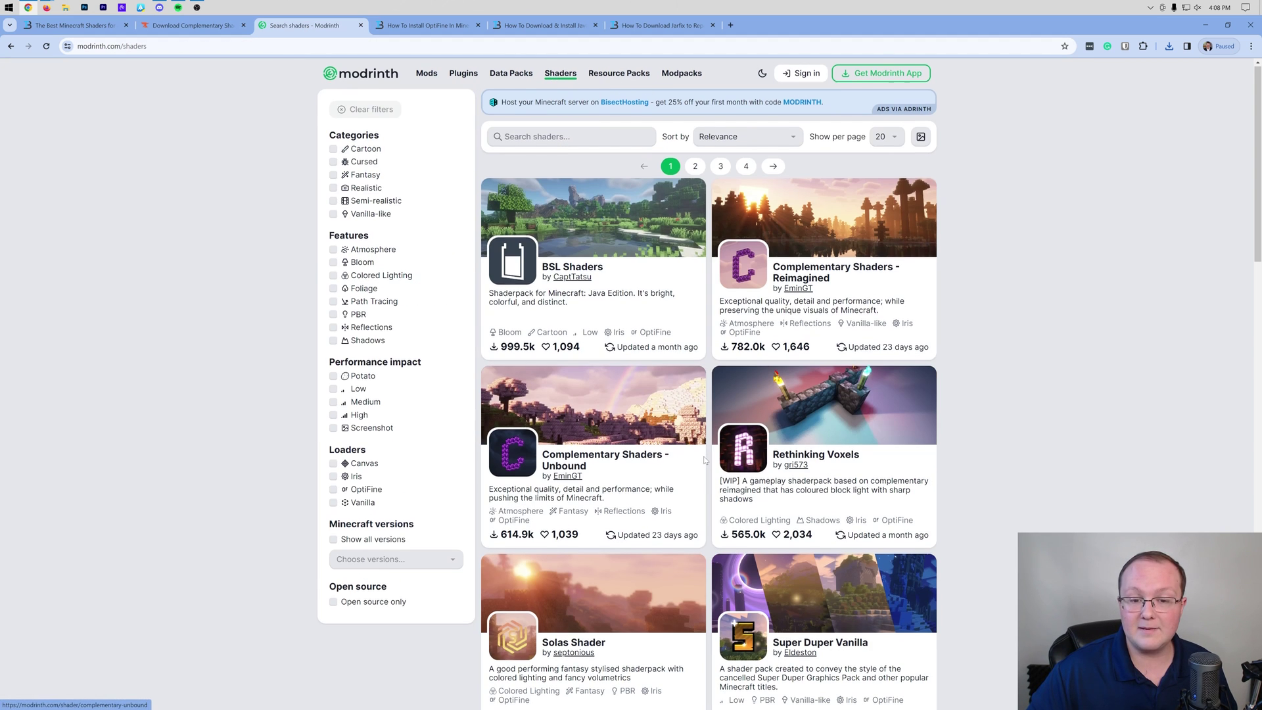
pyautogui.scroll(-8, 708, 487)
pyautogui.scroll(8, 708, 490)
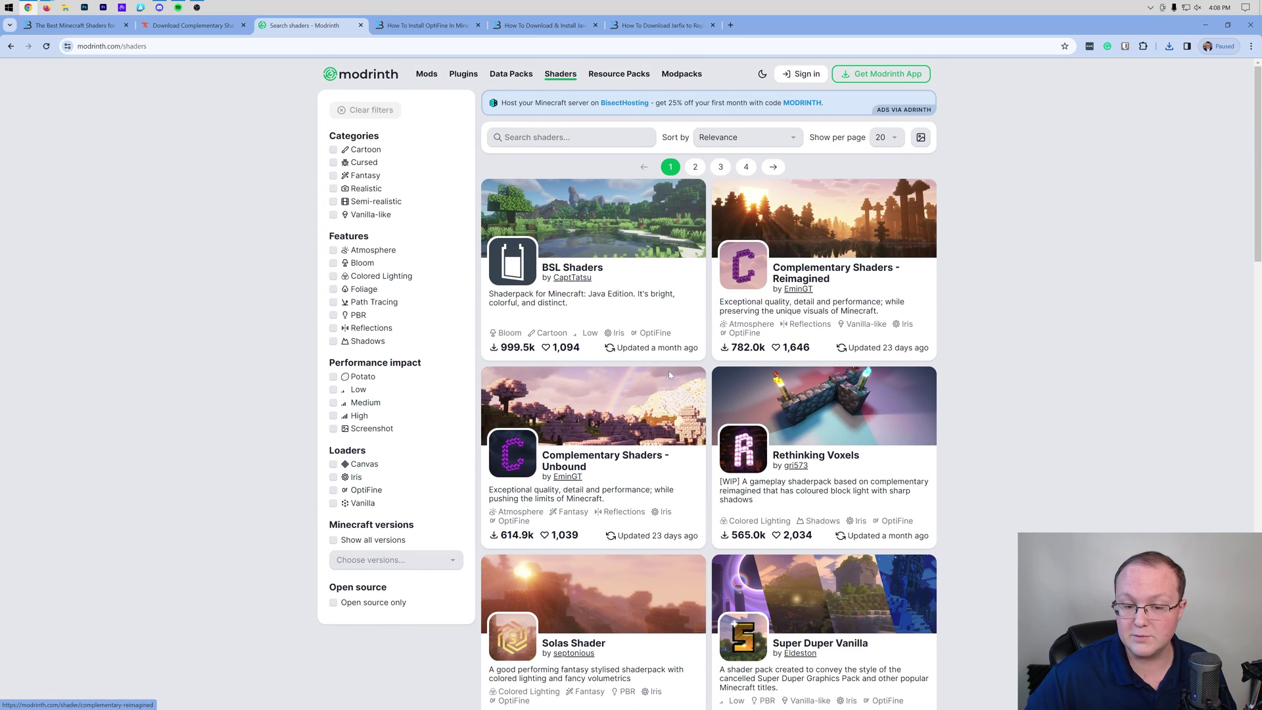
# Open the OptiFine downloads page from the How To Install OptiFine in Minecraft guide.
pyautogui.click(422, 26)
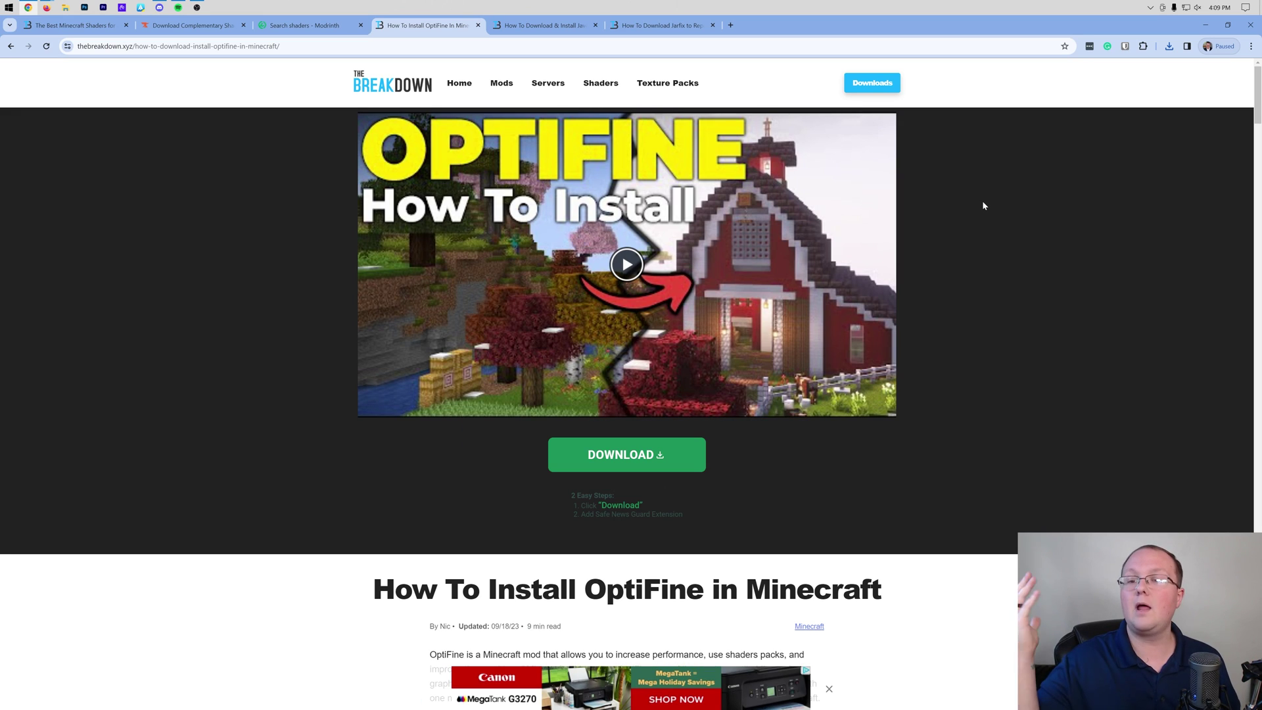
pyautogui.scroll(-2, 982, 224)
pyautogui.scroll(-9, 983, 242)
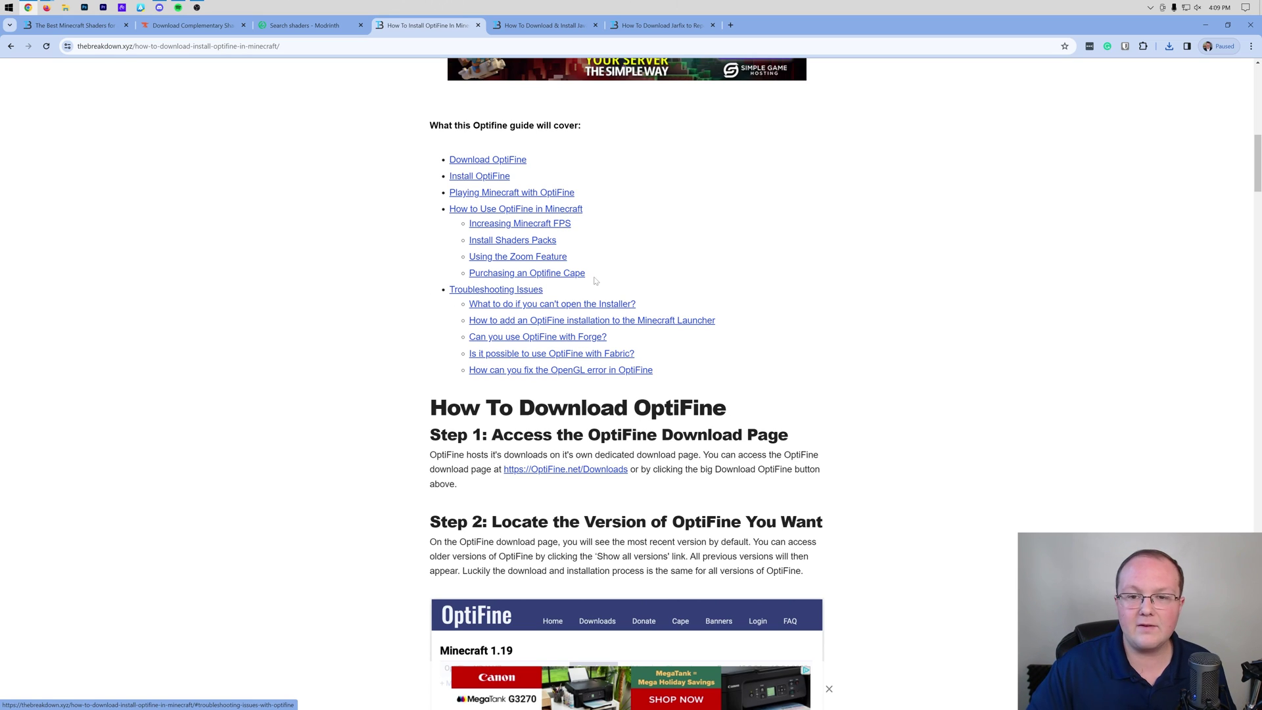
pyautogui.scroll(5, 595, 281)
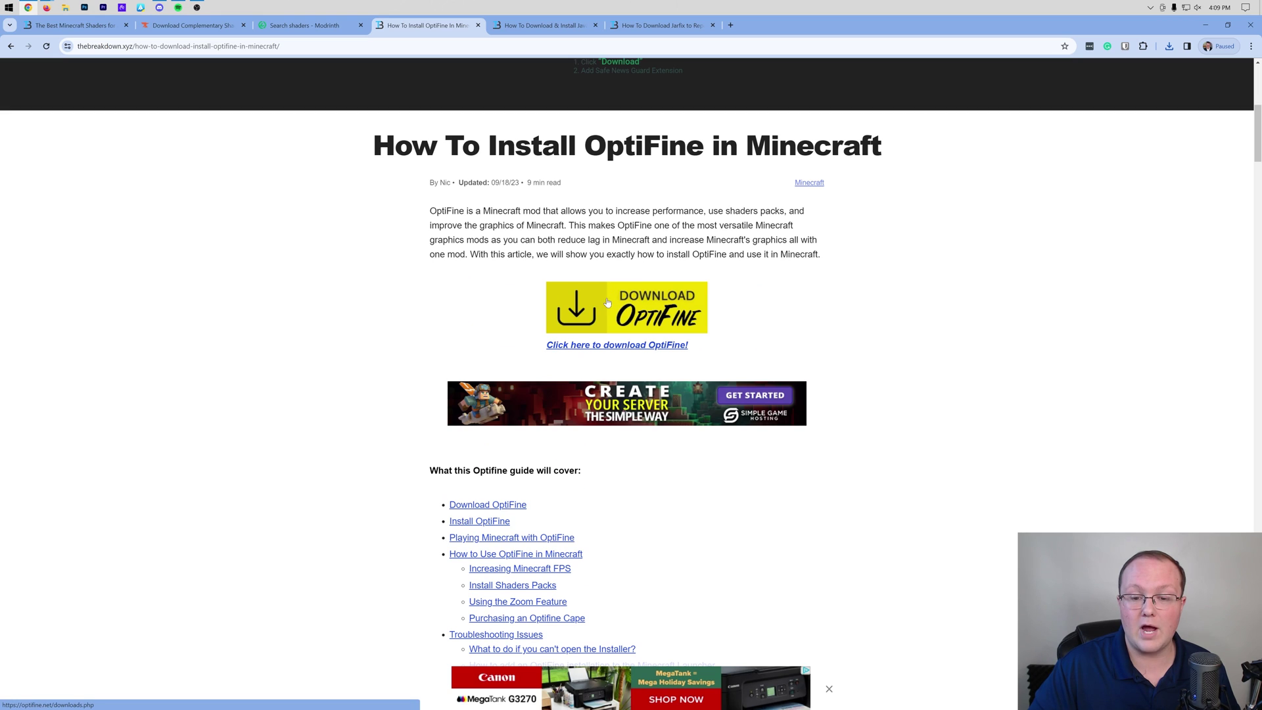
pyautogui.click(608, 303)
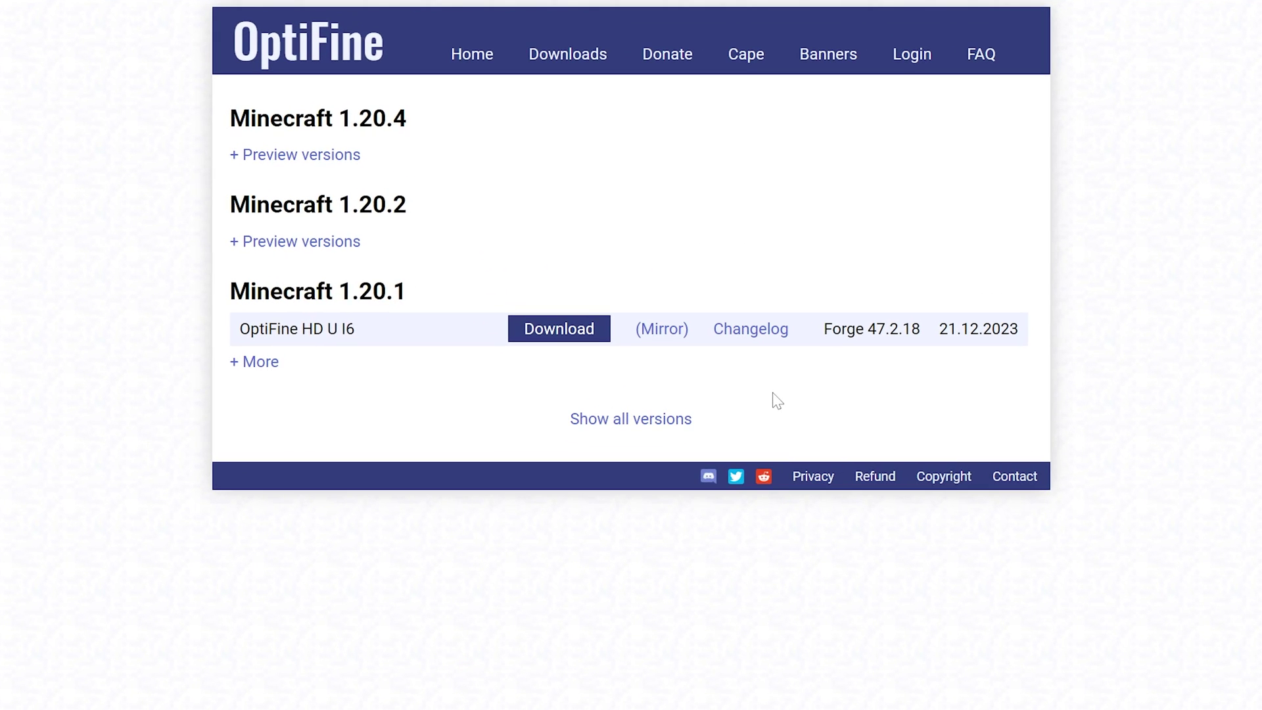
# Expand the Minecraft 1.20.4 preview versions and download OptiFine HD U I7 pre2 through its mirror link.
pyautogui.moveTo(428, 119); pyautogui.dragTo(225, 121)
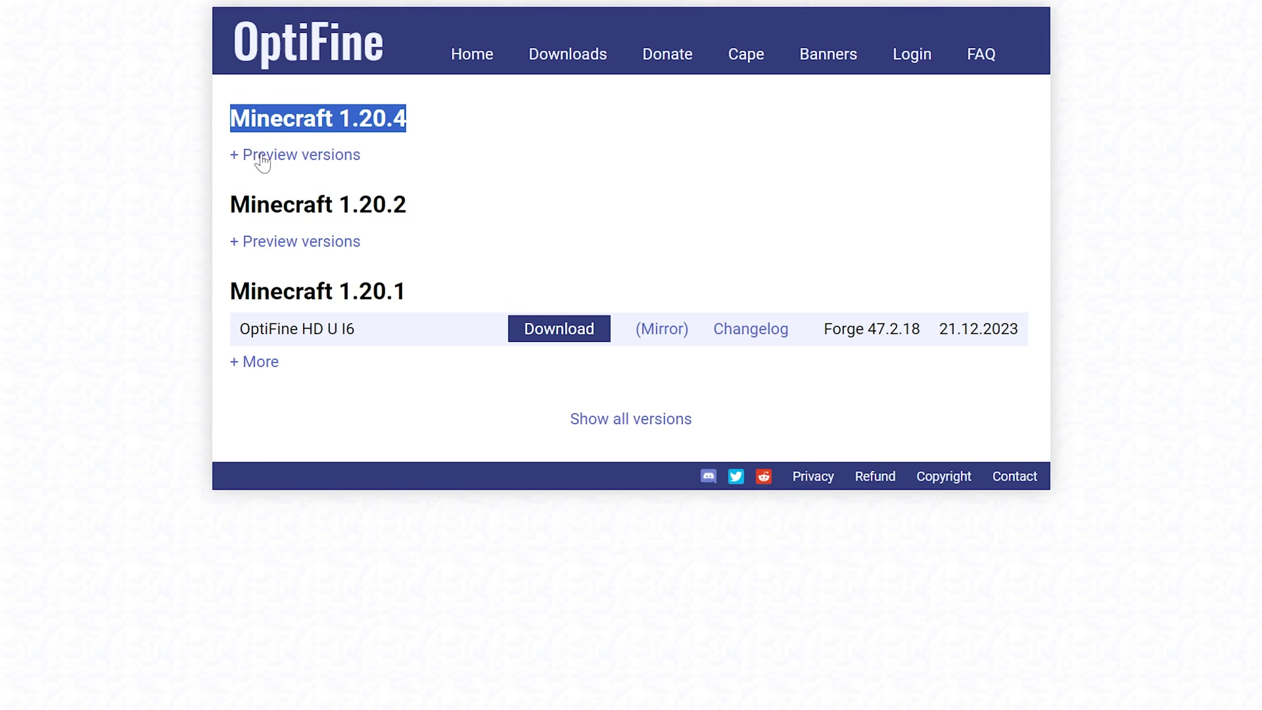
pyautogui.click(297, 158)
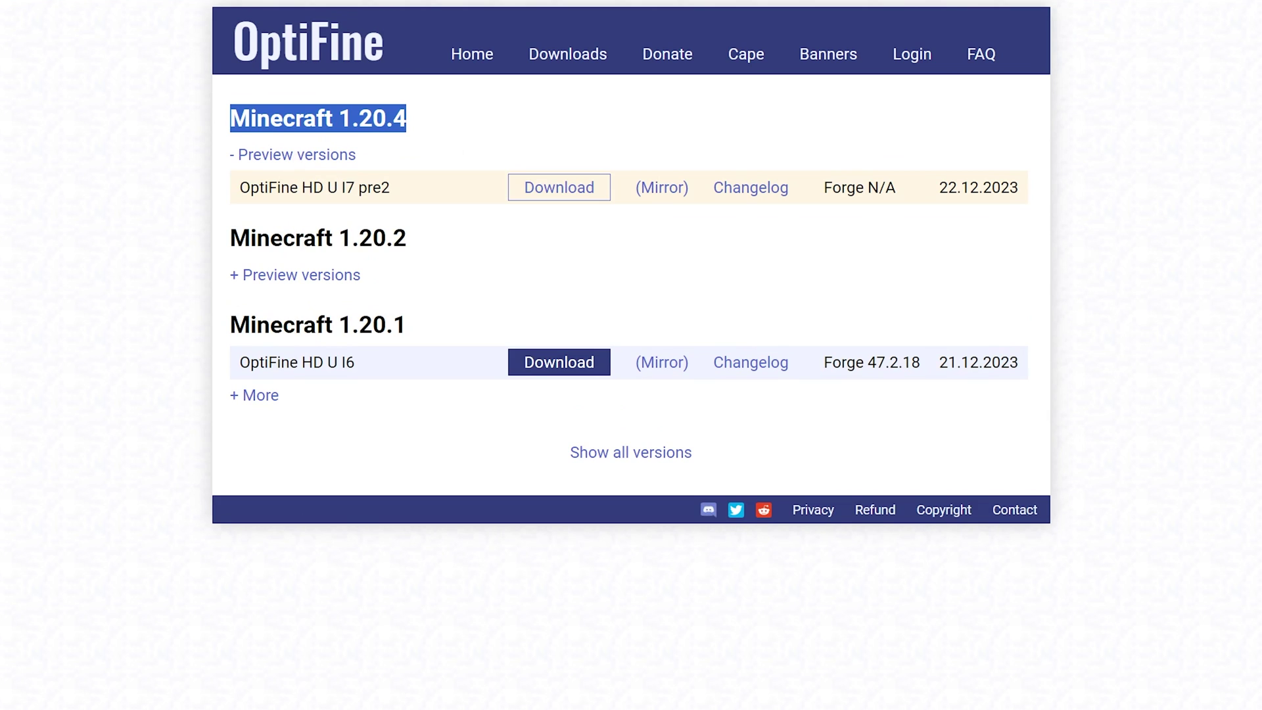
pyautogui.click(406, 189)
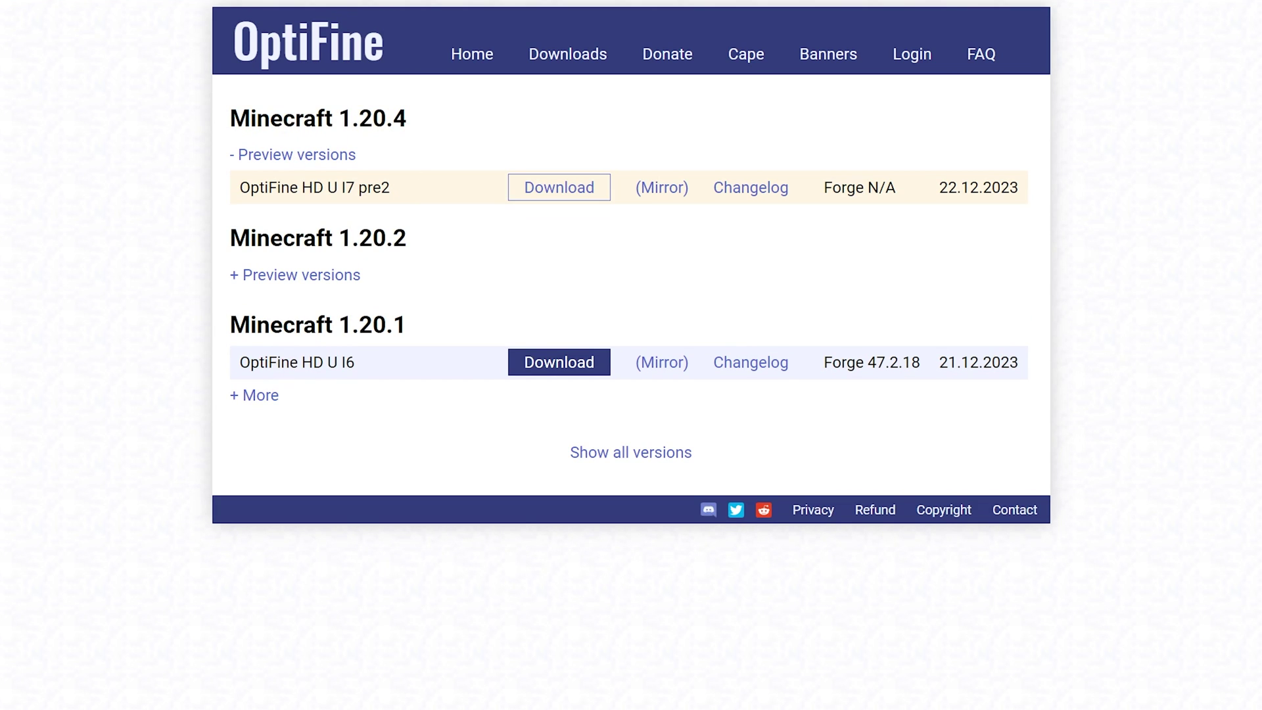
pyautogui.click(290, 158)
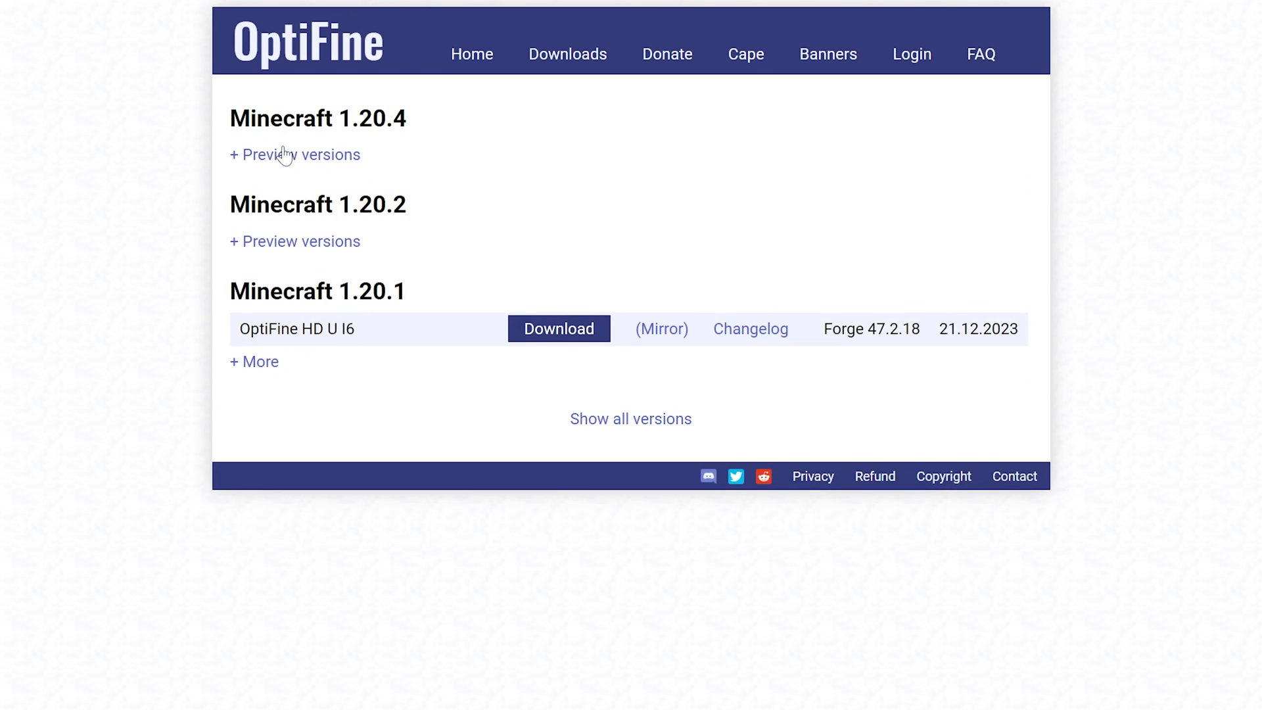
pyautogui.click(283, 156)
pyautogui.moveTo(240, 188); pyautogui.dragTo(402, 189)
pyautogui.click(403, 189)
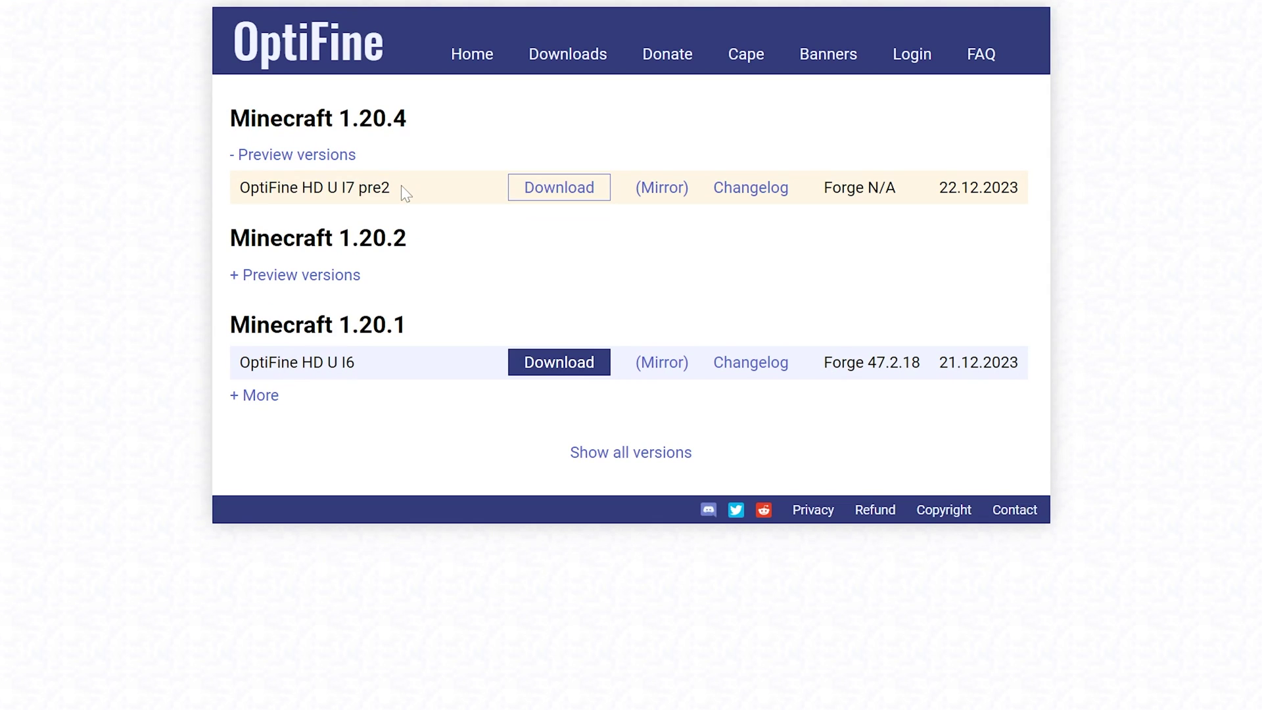
pyautogui.click(662, 195)
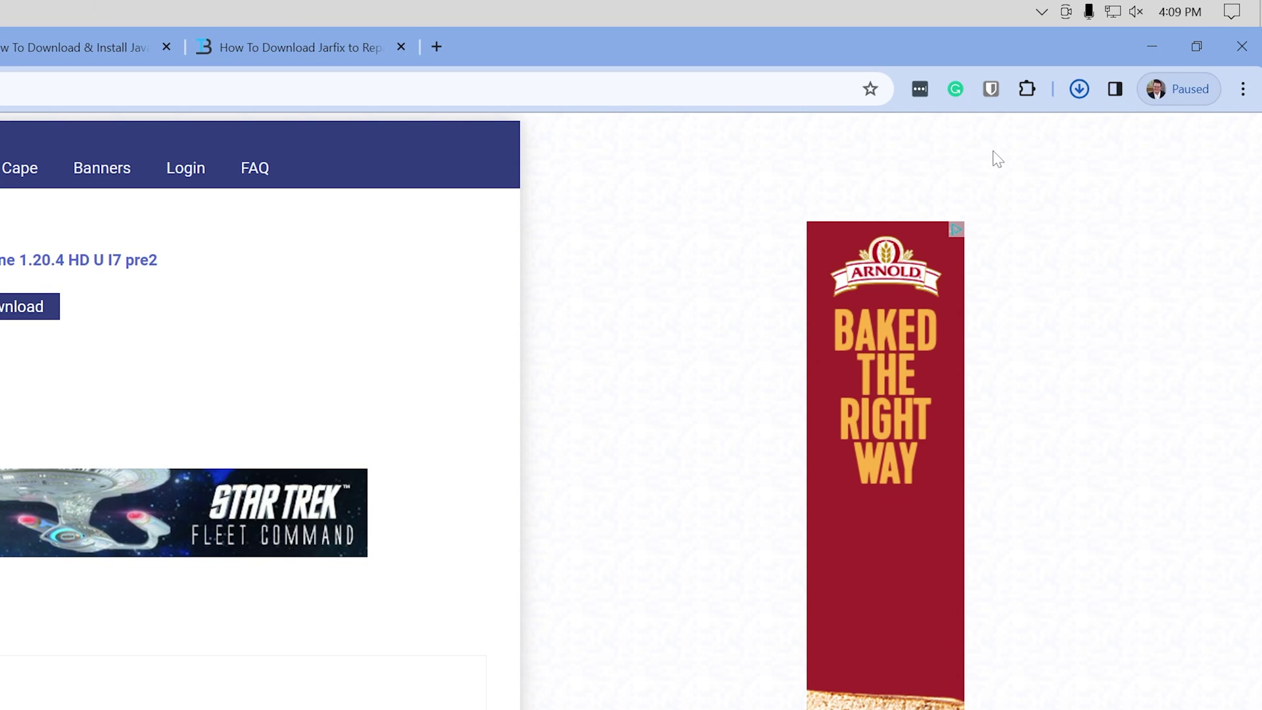
pyautogui.click(1076, 95)
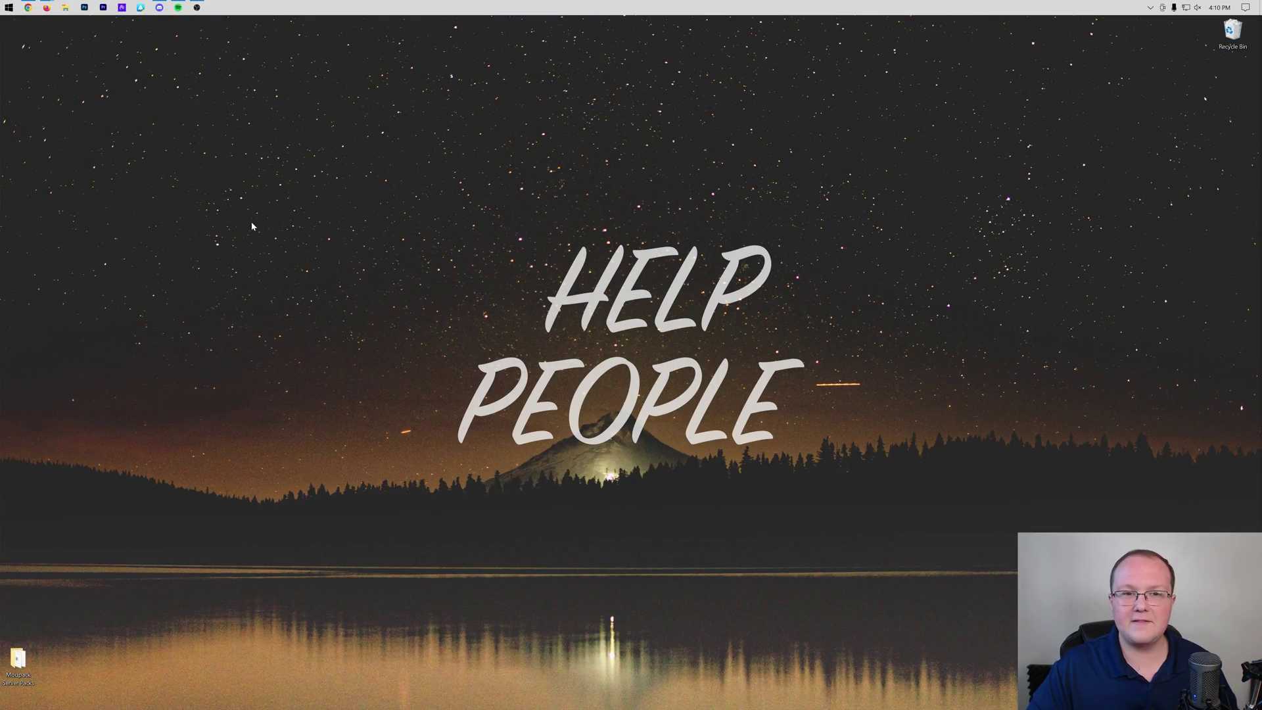
# Bring the downloaded OptiFine jar and both shader pack zips from the Downloads folder onto the desktop.
pyautogui.click(66, 7)
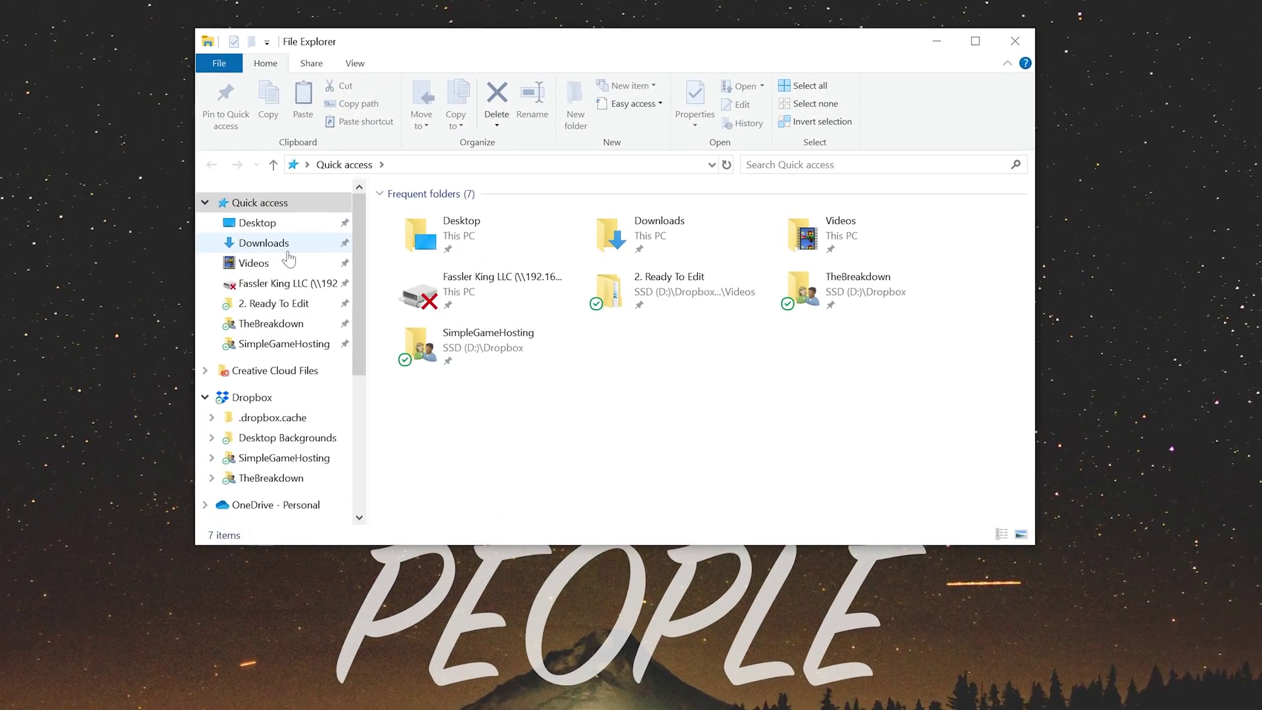
pyautogui.click(434, 186)
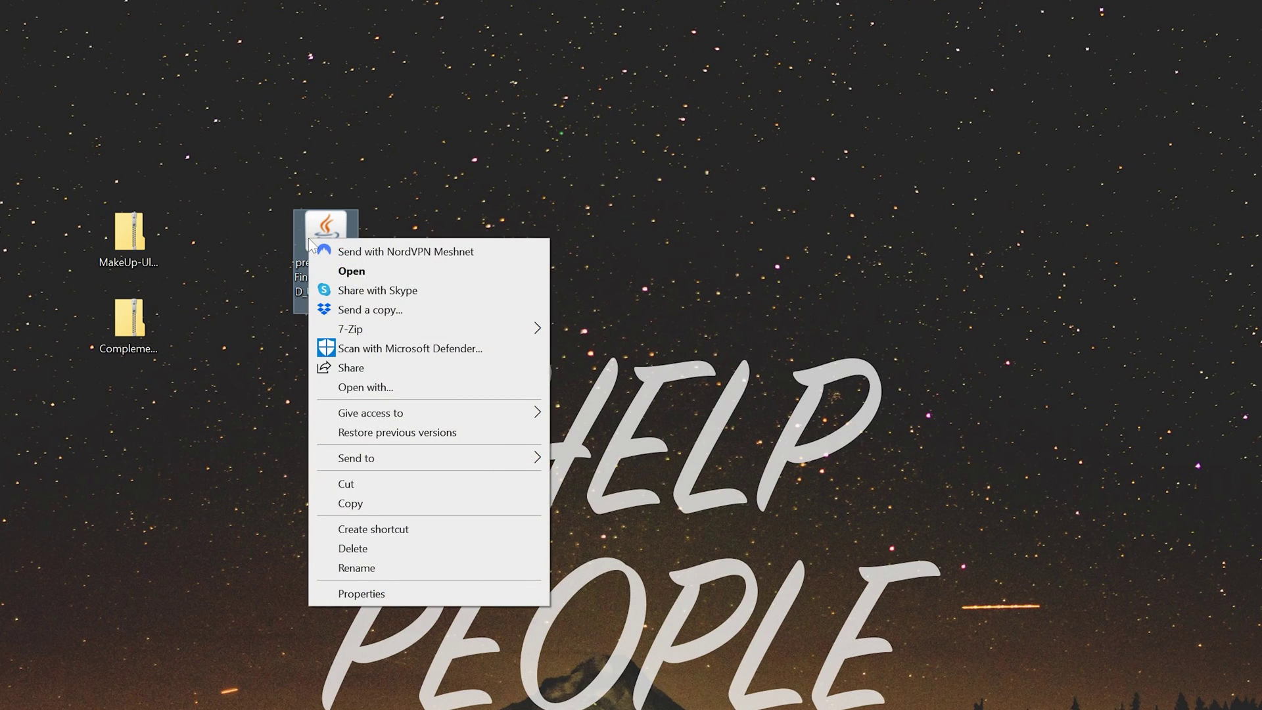
pyautogui.click(393, 383)
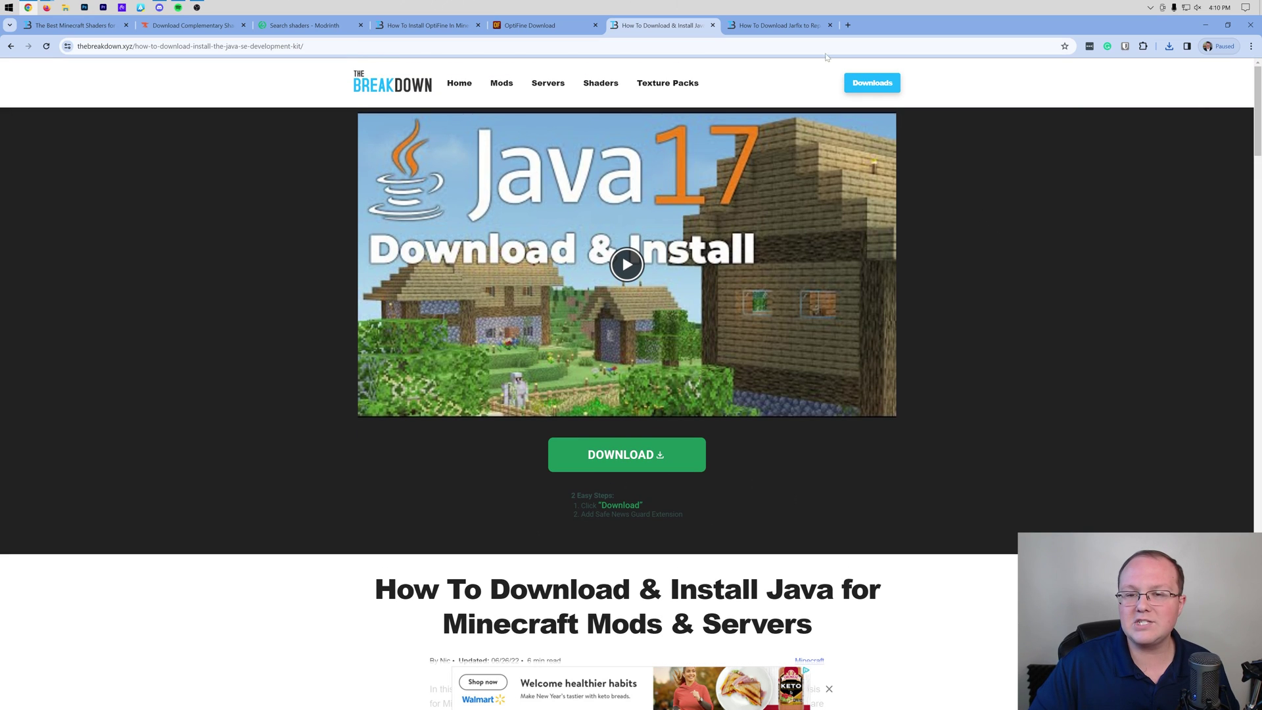
# Look over the Java 17 and Jarfix guides on The Breakdown and minimize the browser.
pyautogui.click(815, 25)
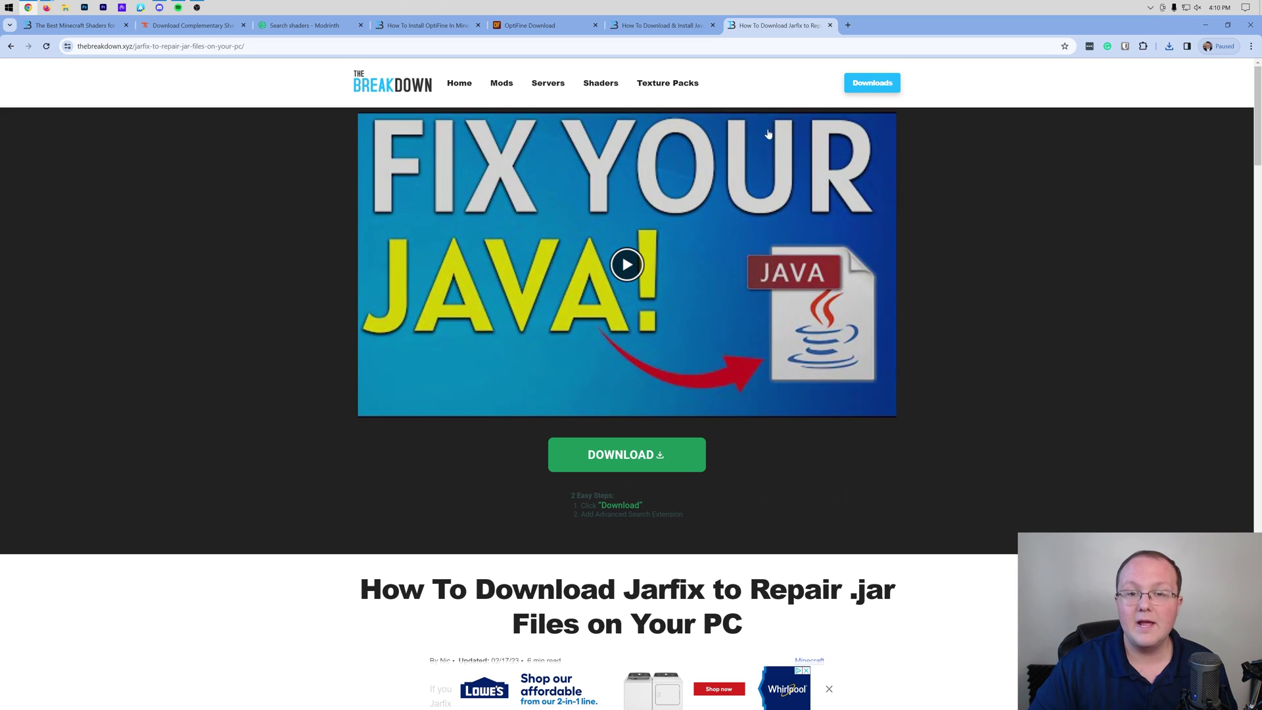
pyautogui.click(660, 25)
pyautogui.click(755, 30)
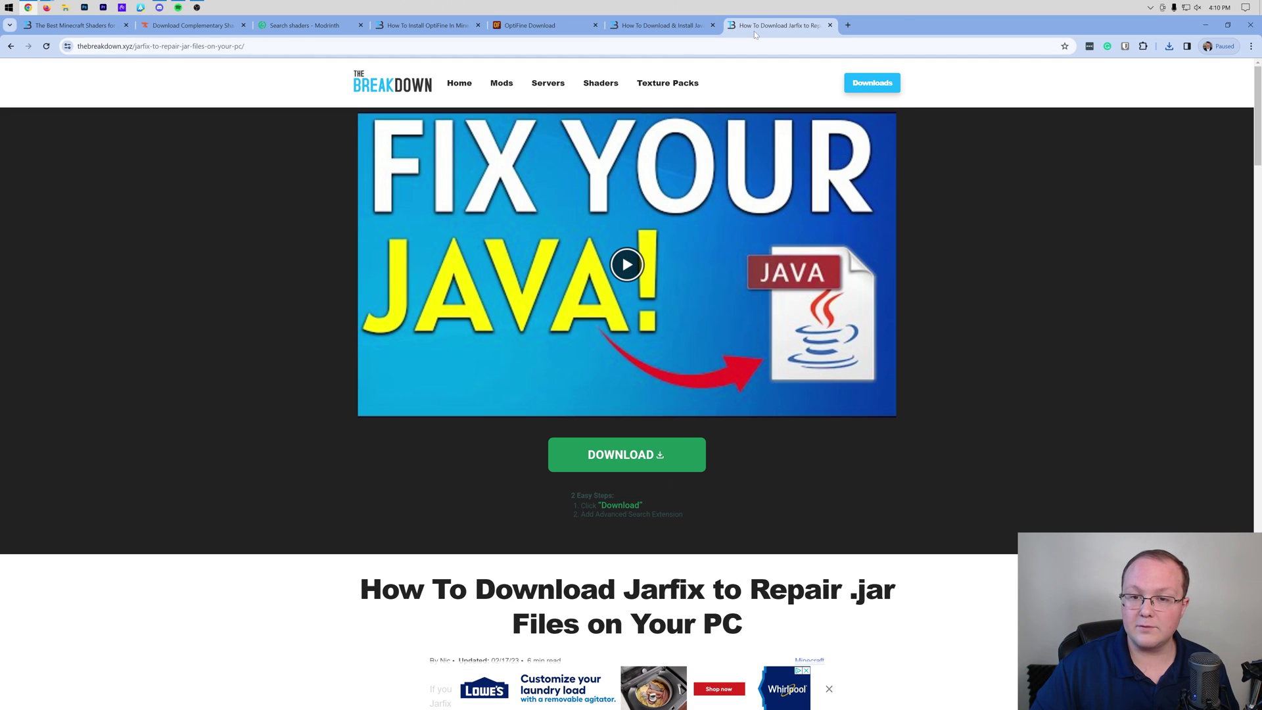
pyautogui.click(1205, 25)
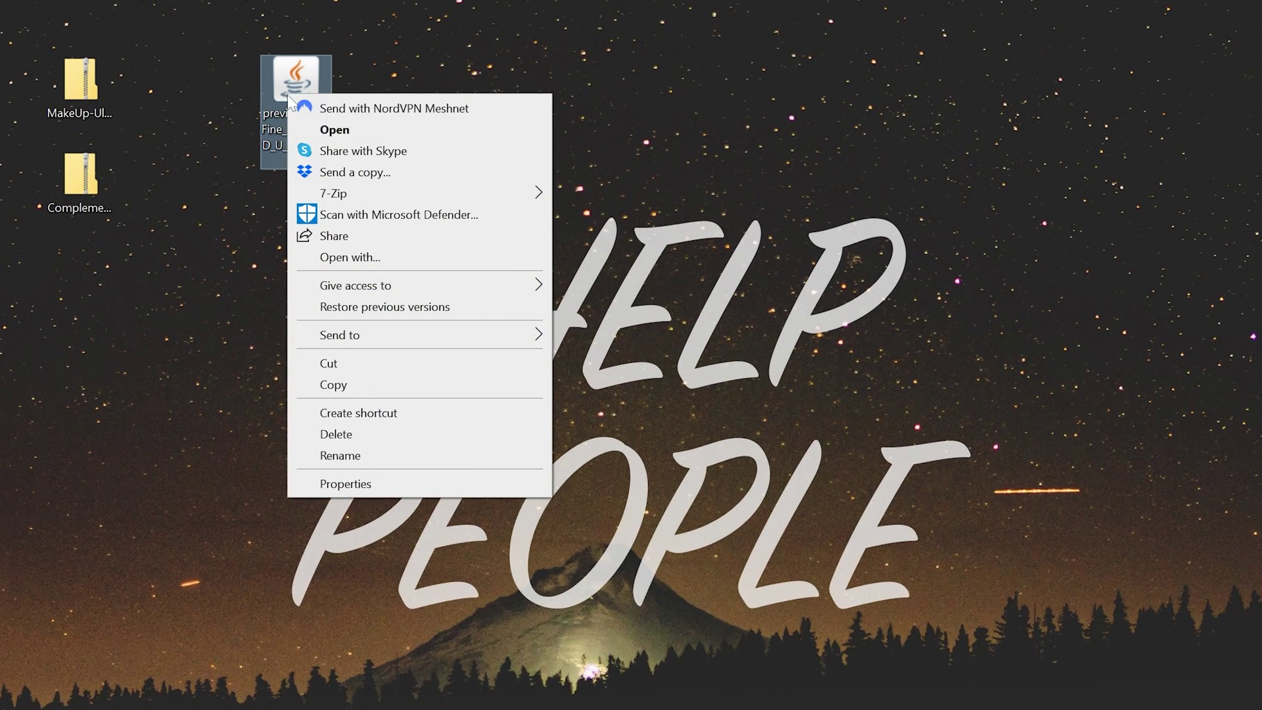
# Run the OptiFine jar with Java(TM) Platform SE binary and install OptiFine HD Ultra I7 pre2.
pyautogui.click(358, 262)
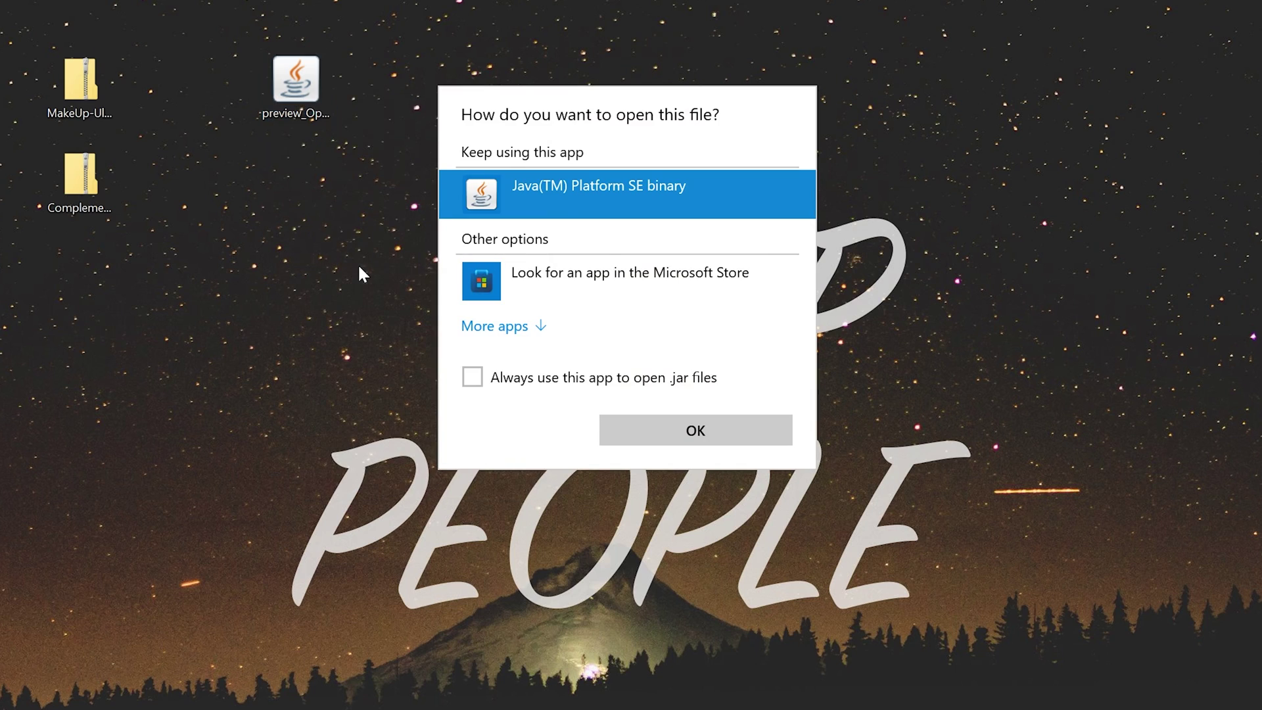
pyautogui.click(676, 425)
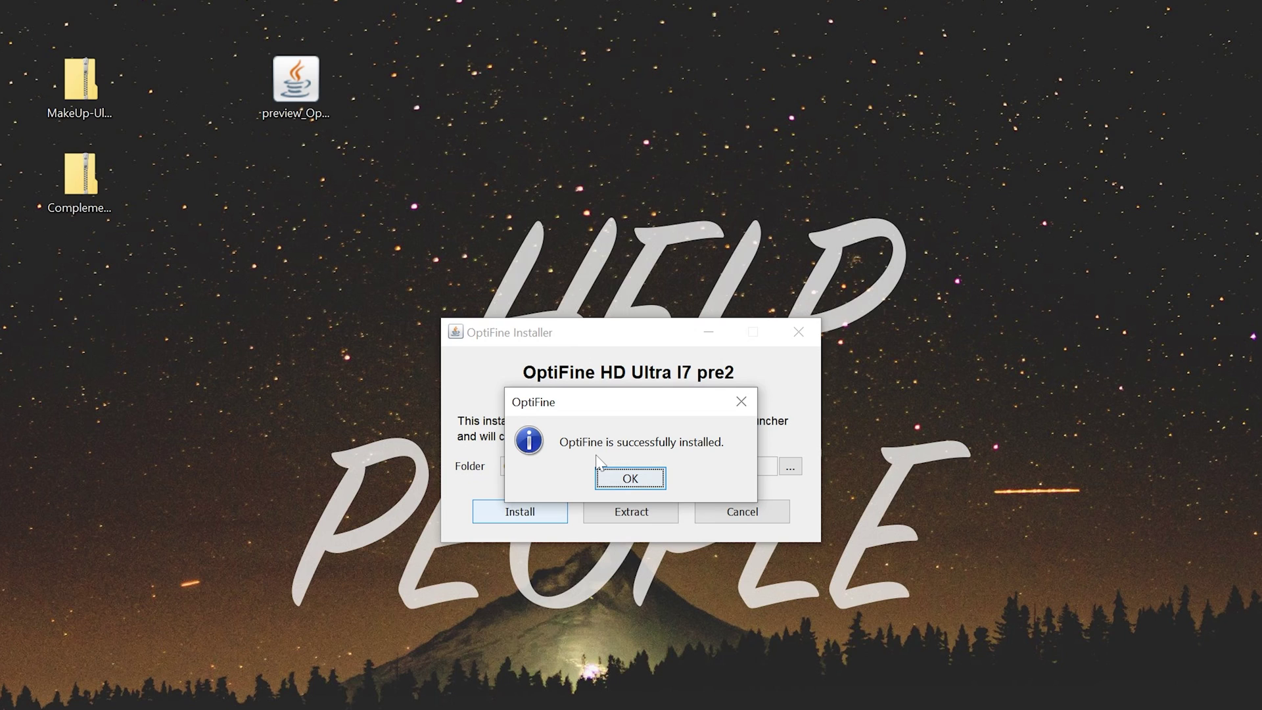
pyautogui.click(632, 478)
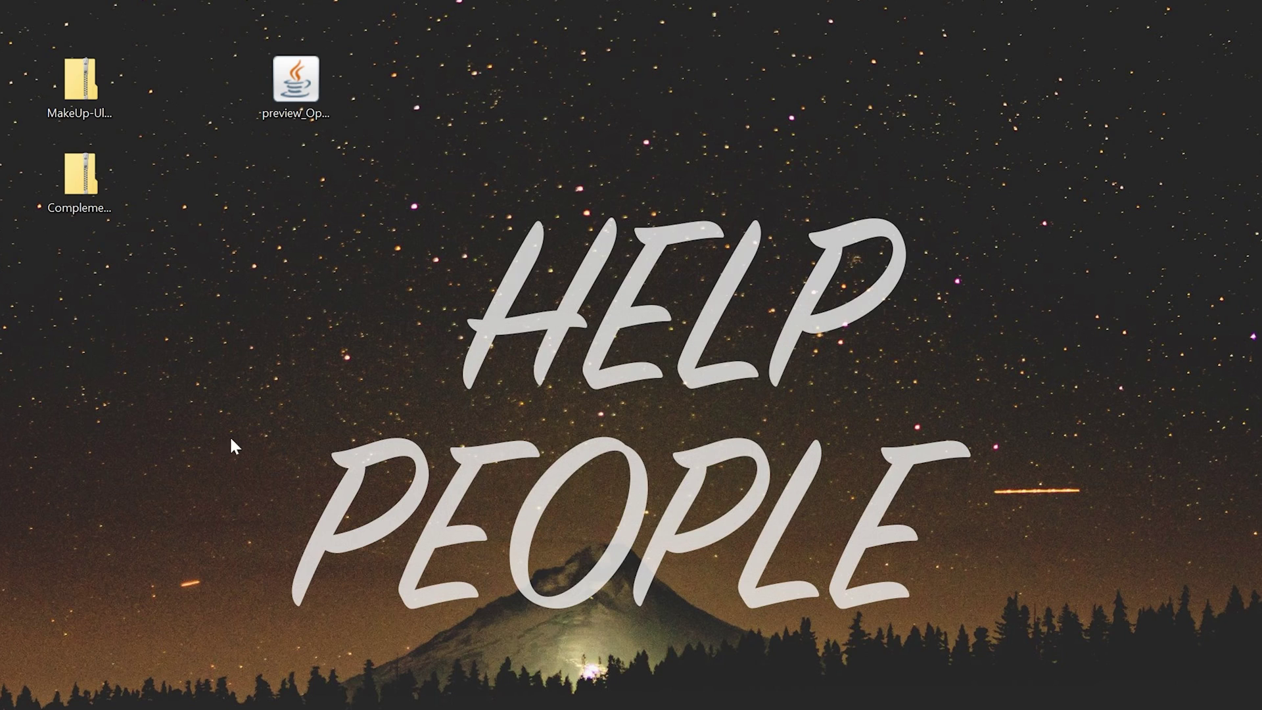
# Move the OptiFine installer from the desktop to the Recycle Bin.
pyautogui.moveTo(295, 81); pyautogui.dragTo(1185, 51)
pyautogui.moveTo(349, 223)
pyautogui.mouseDown()
pyautogui.moveTo(389, 200)
pyautogui.moveTo(352, 222)
pyautogui.mouseUp()
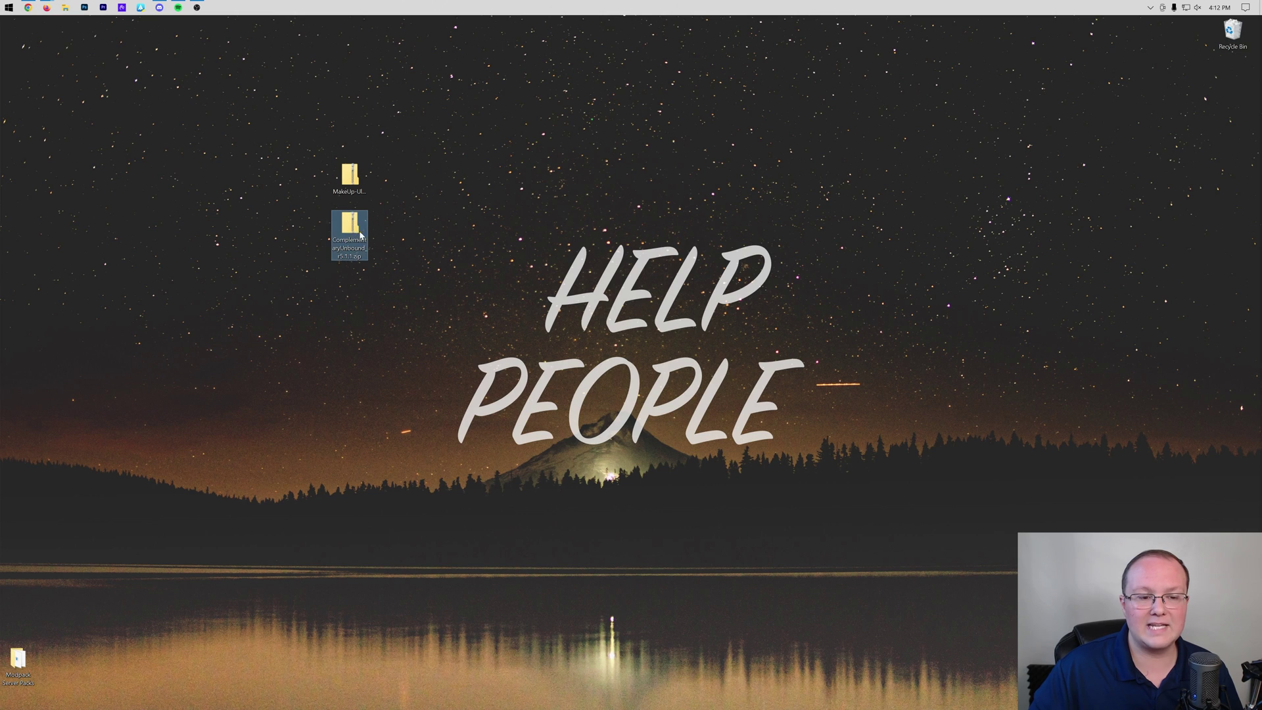
# Switch to the Minecraft Launcher.
pyautogui.click(5, 6)
pyautogui.click(245, 59)
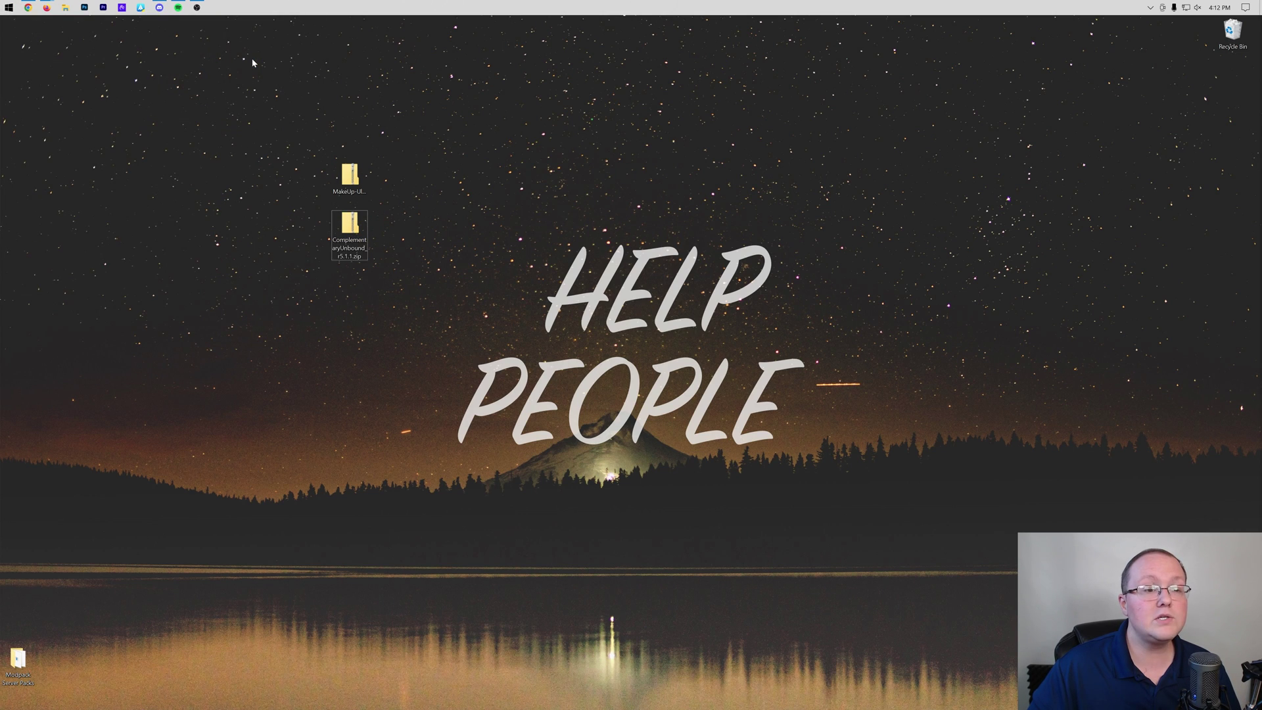
pyautogui.press('super')
pyautogui.click(234, 59)
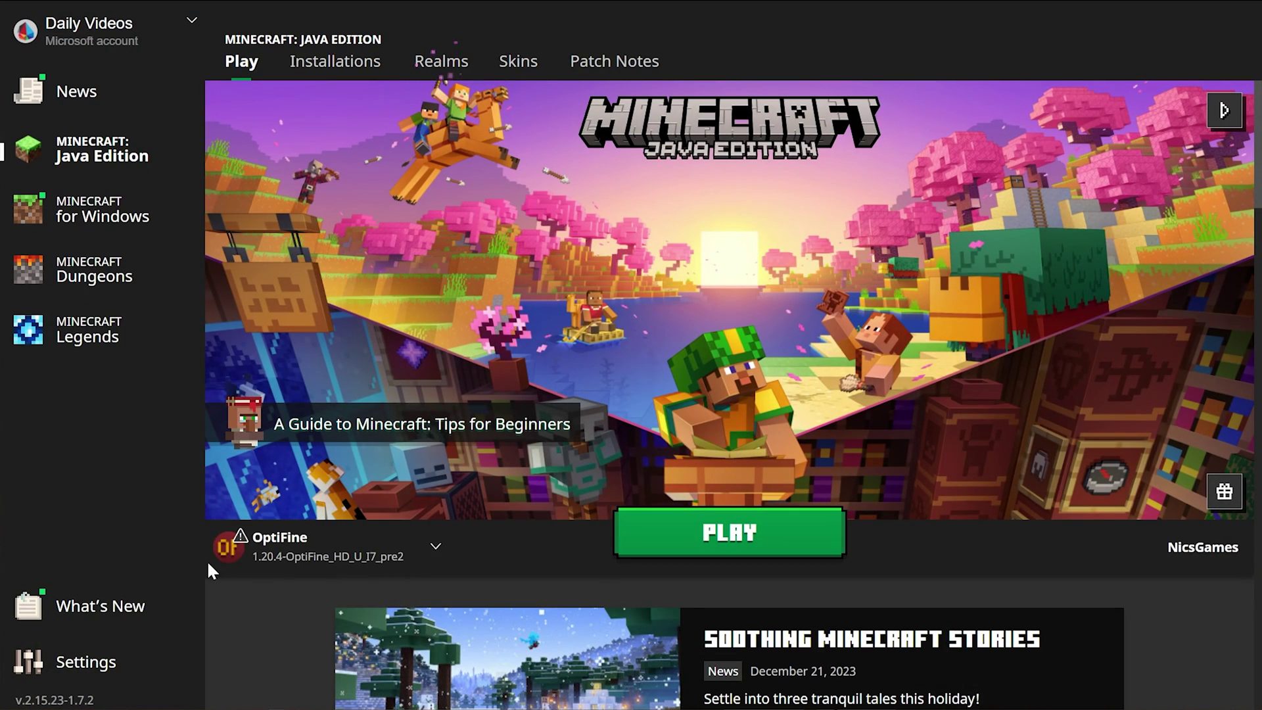
# Check the Java Edition version selector for the OptiFine 1.20.4 profile.
pyautogui.click(294, 539)
pyautogui.click(473, 558)
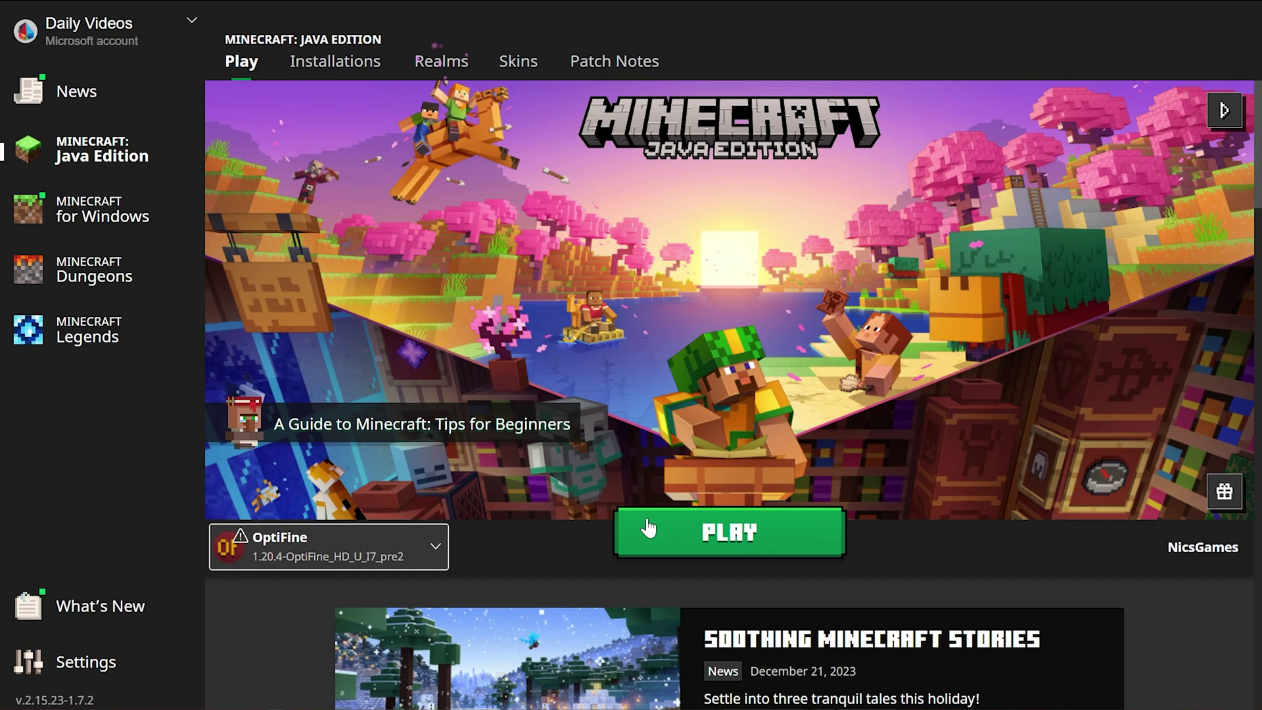
pyautogui.click(391, 536)
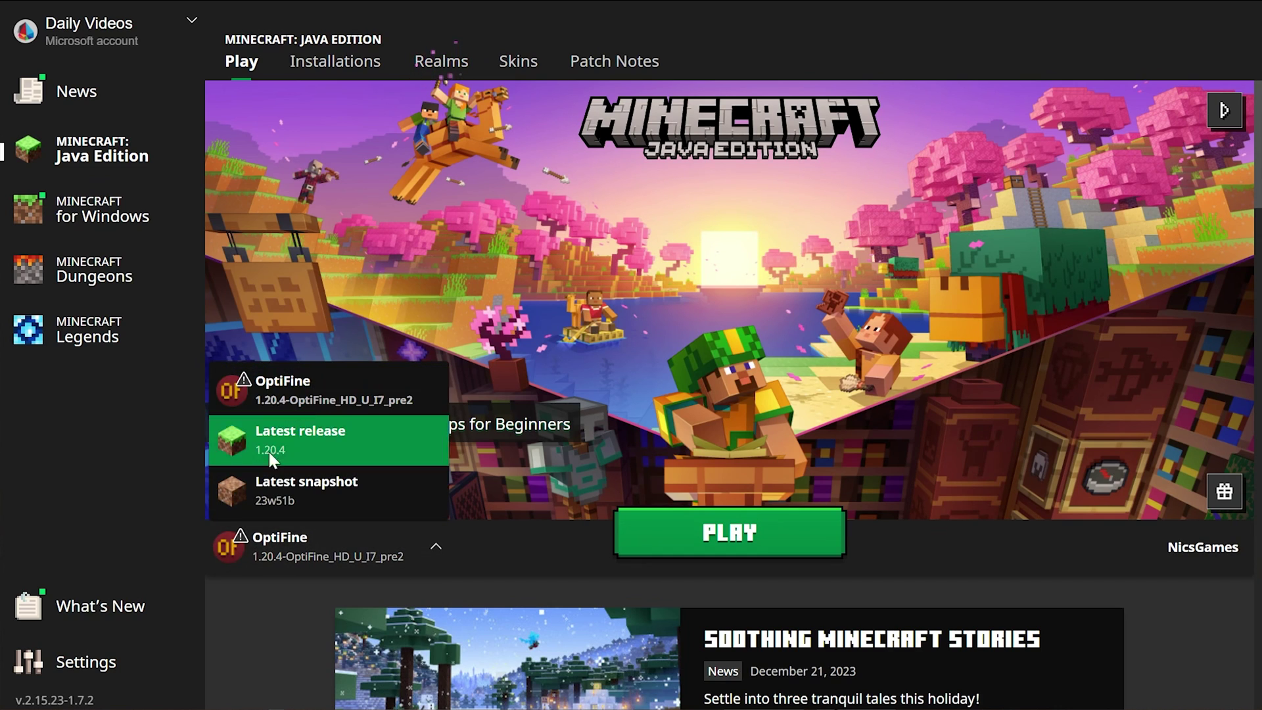
pyautogui.click(254, 541)
# Include modded versions in the launcher's installations list and try launching the OptiFine installation, backing out at the warning.
pyautogui.click(337, 62)
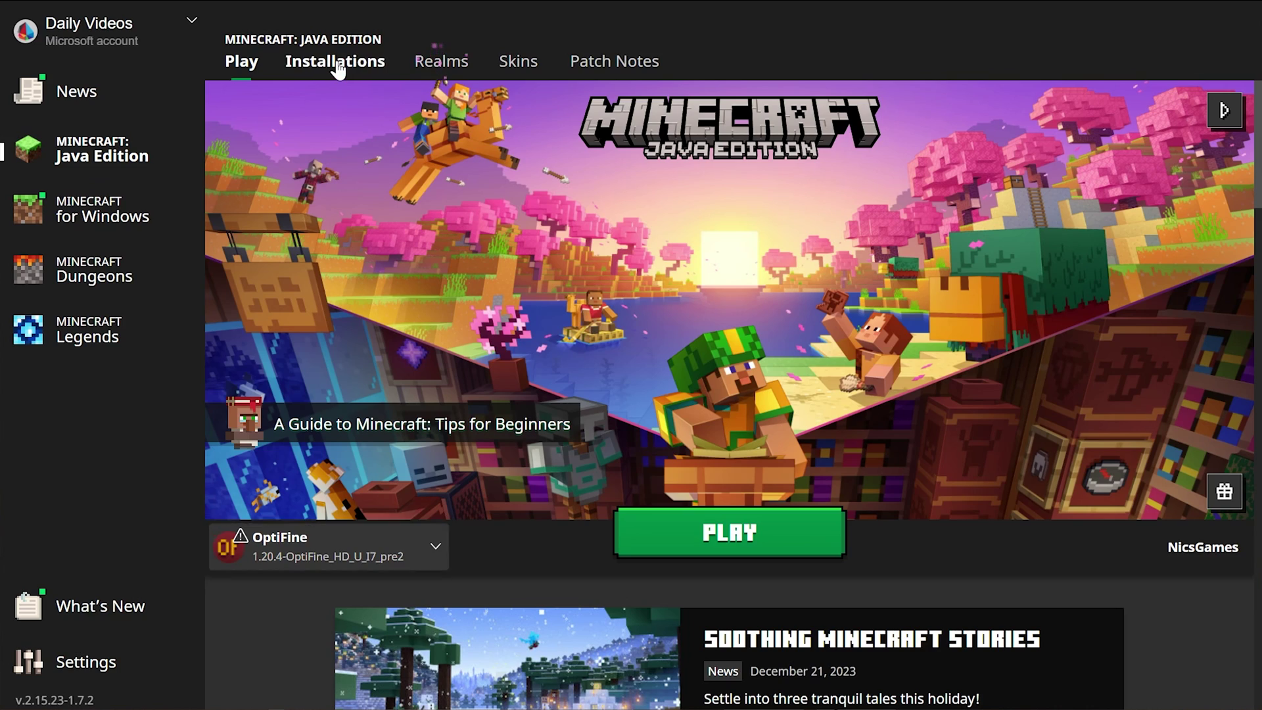
pyautogui.click(1052, 126)
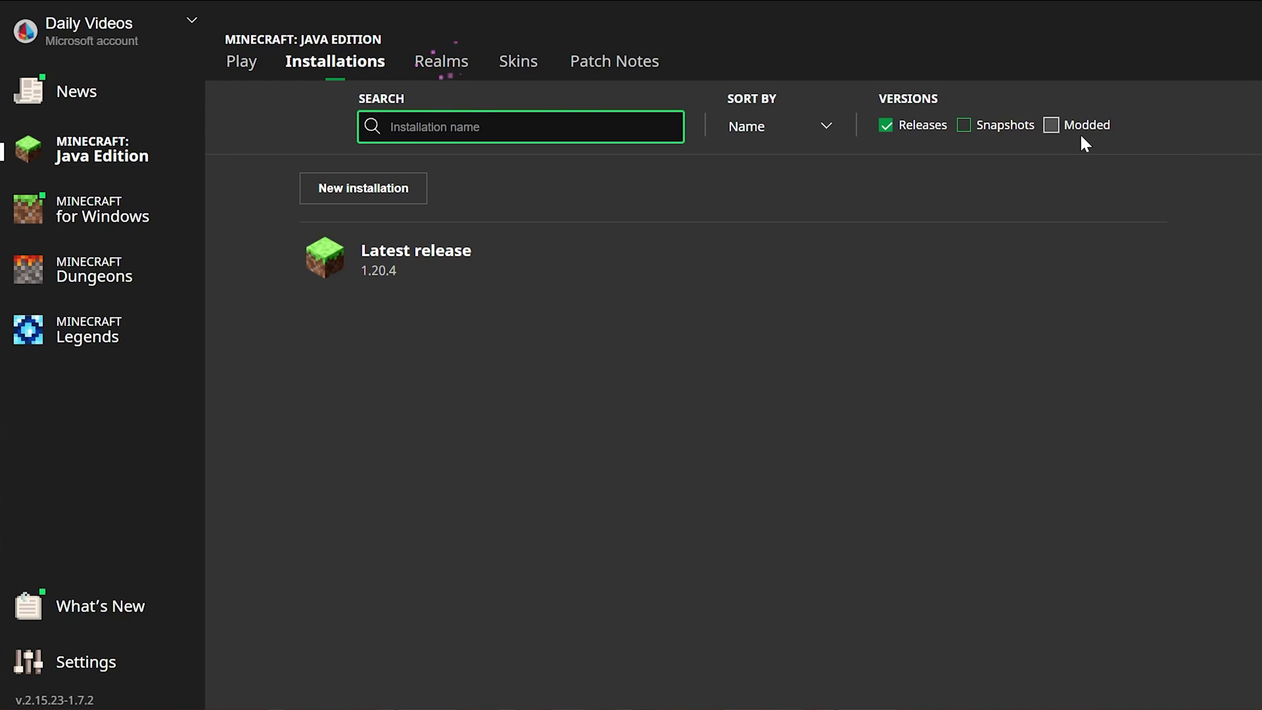
pyautogui.click(1075, 131)
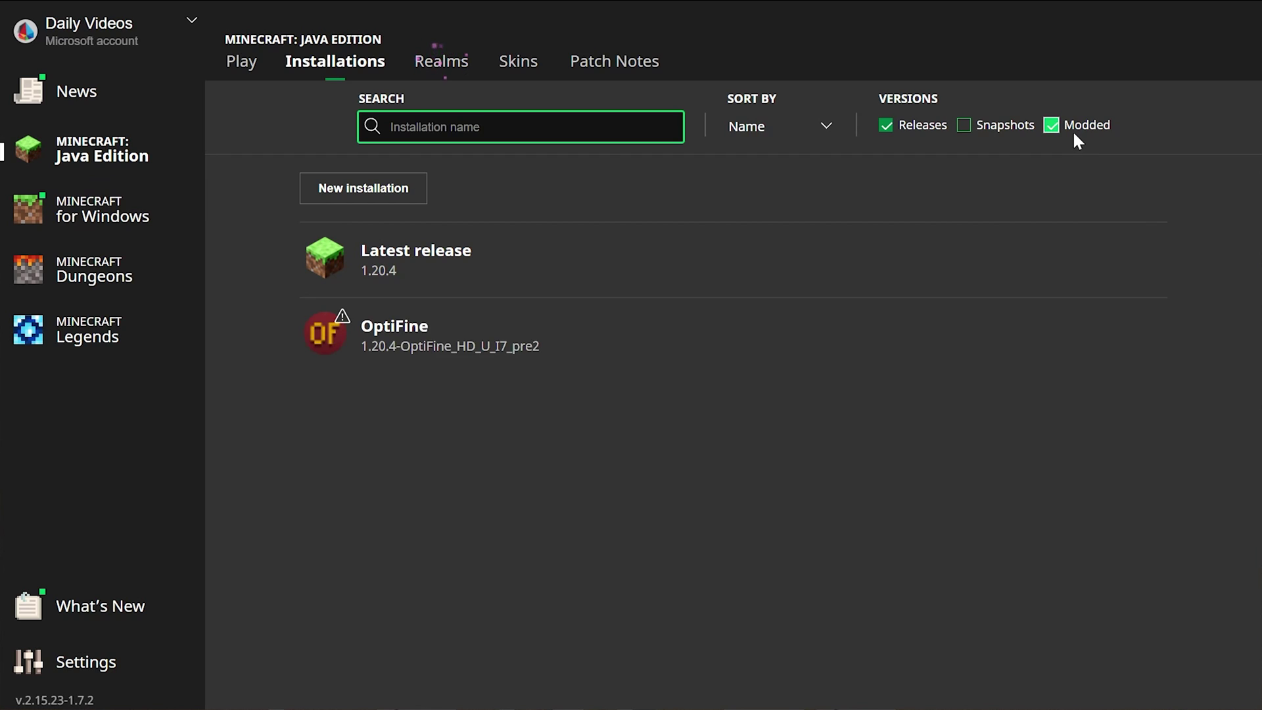
pyautogui.click(1059, 338)
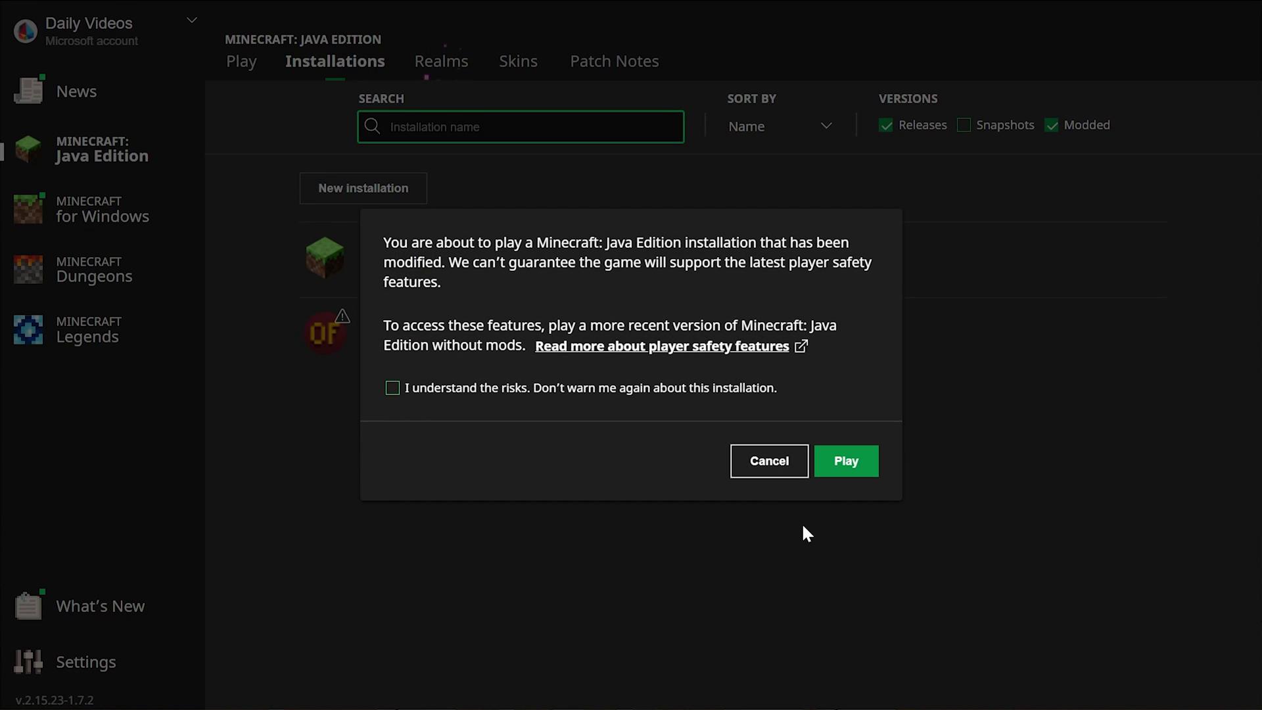
pyautogui.click(771, 463)
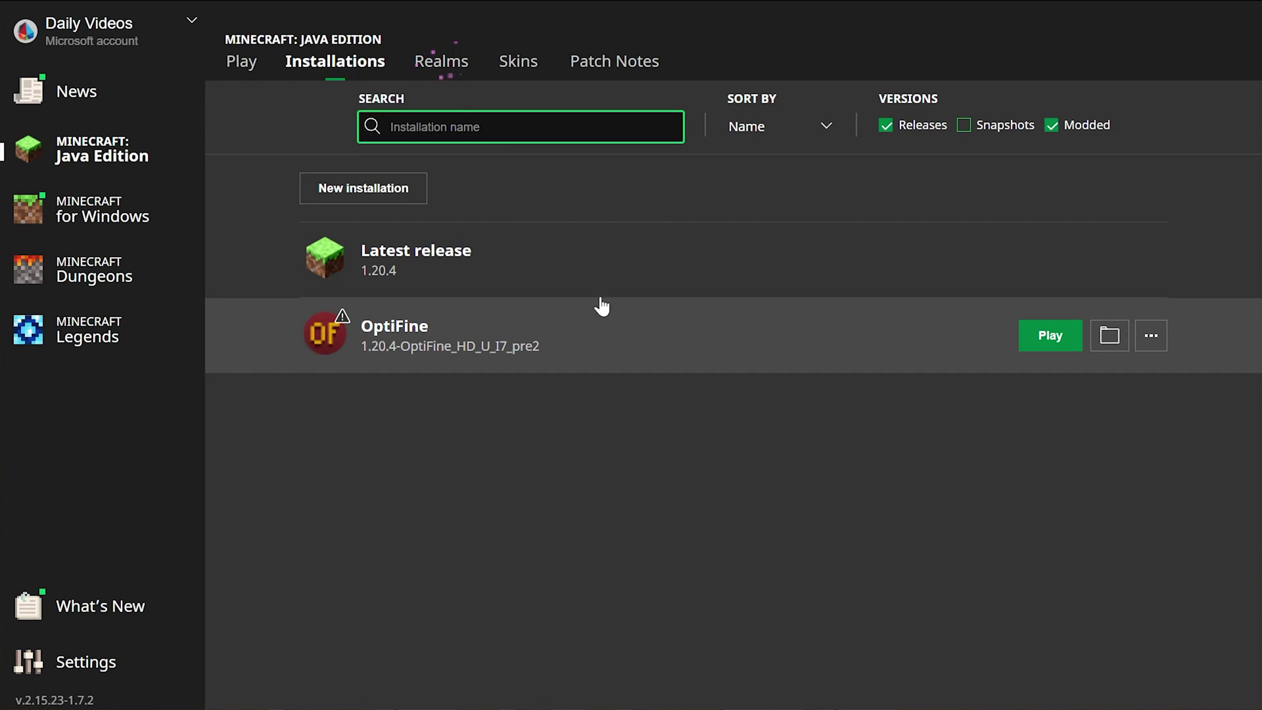
# Create an installation named SimpleGameHosting.com using release 1.20.4-OptiFine_HD_U_I7_pre2 at 2560 × 1440 resolution.
pyautogui.click(373, 190)
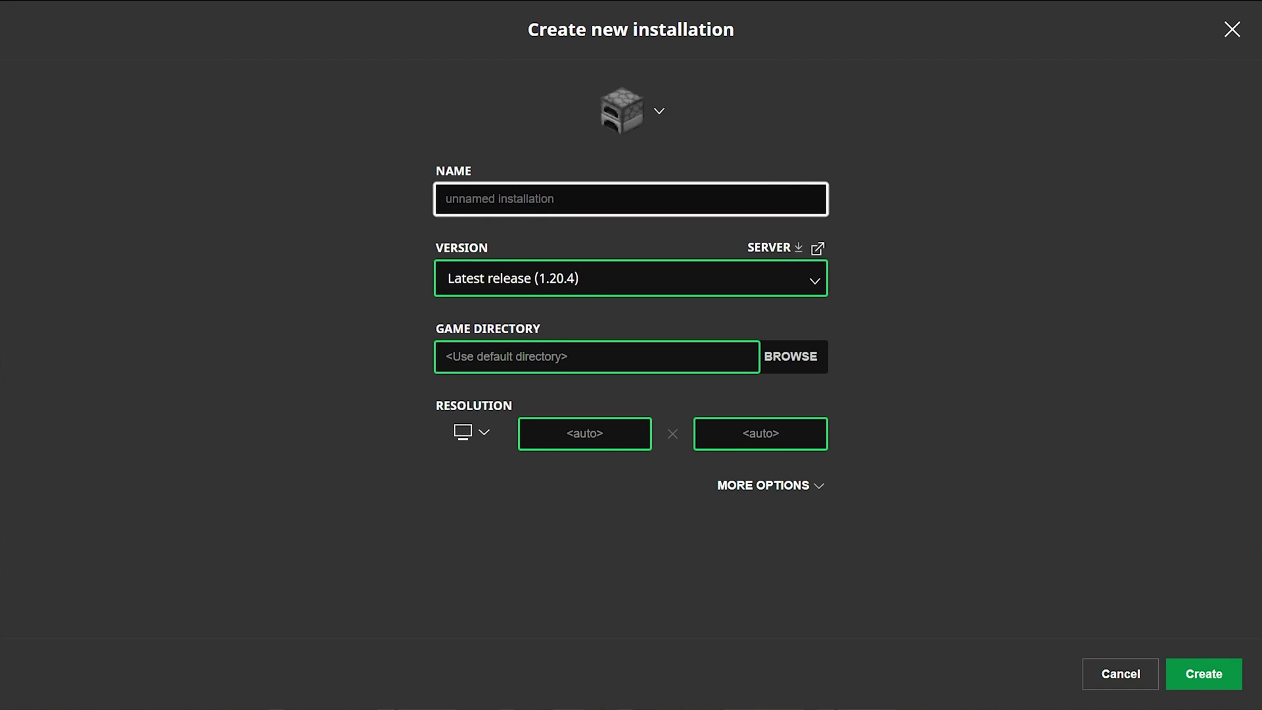
pyautogui.write('SimpleGameHosting.com')
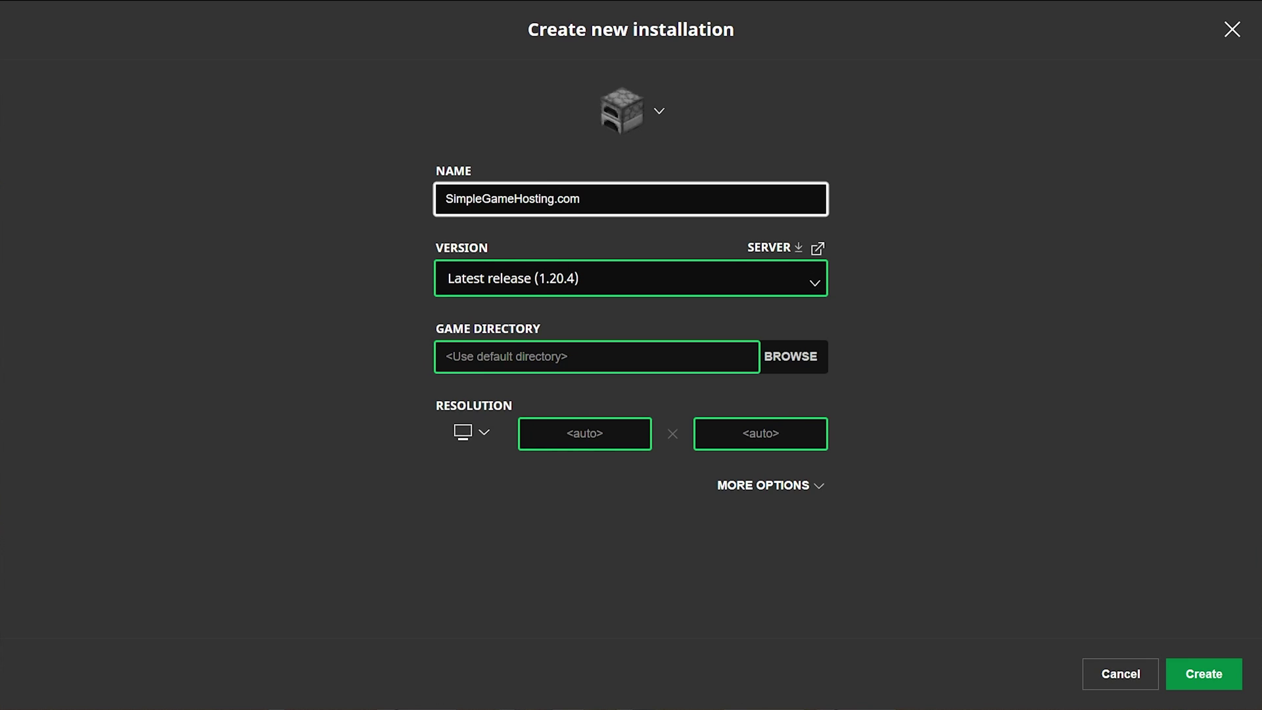
pyautogui.click(630, 278)
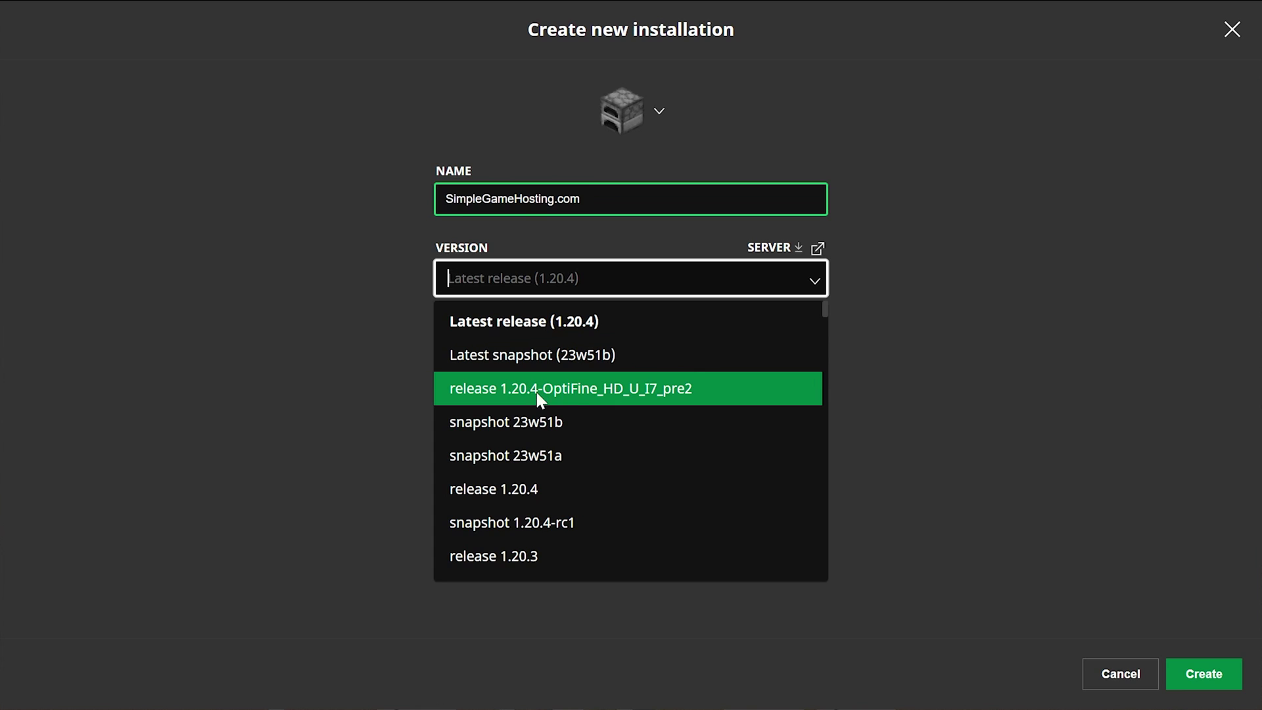
pyautogui.click(562, 392)
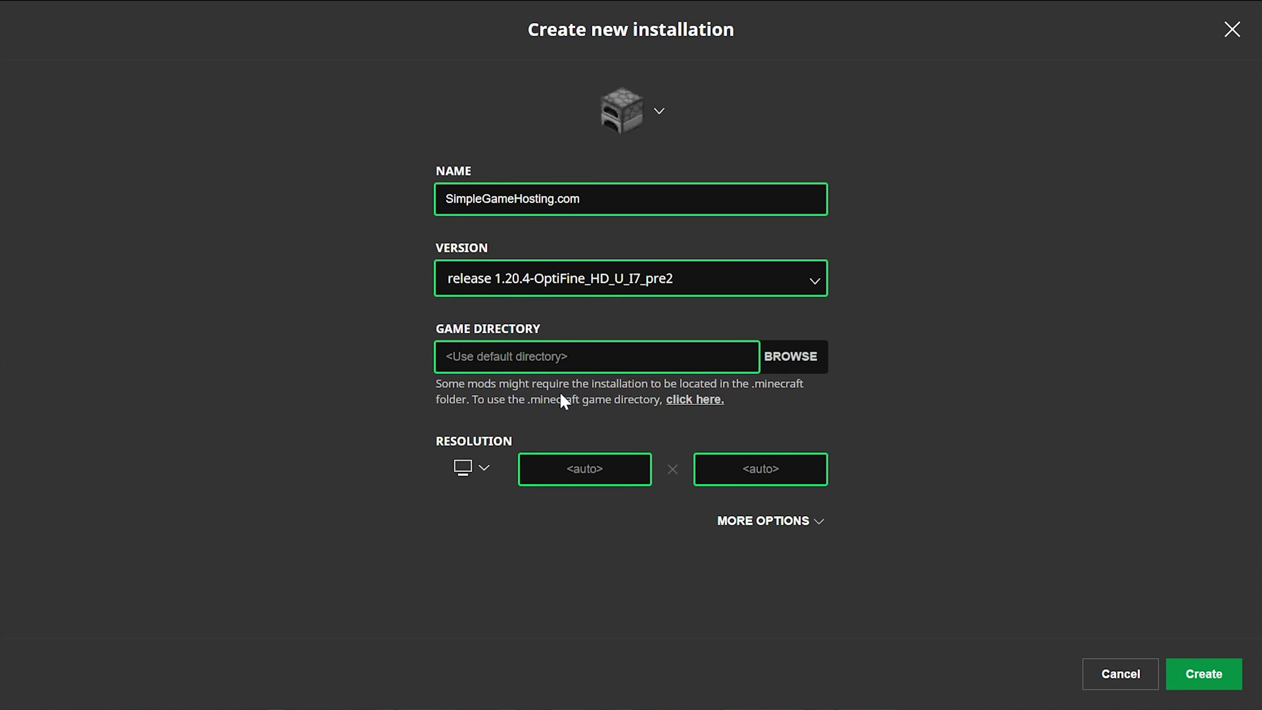
pyautogui.click(484, 468)
pyautogui.click(495, 429)
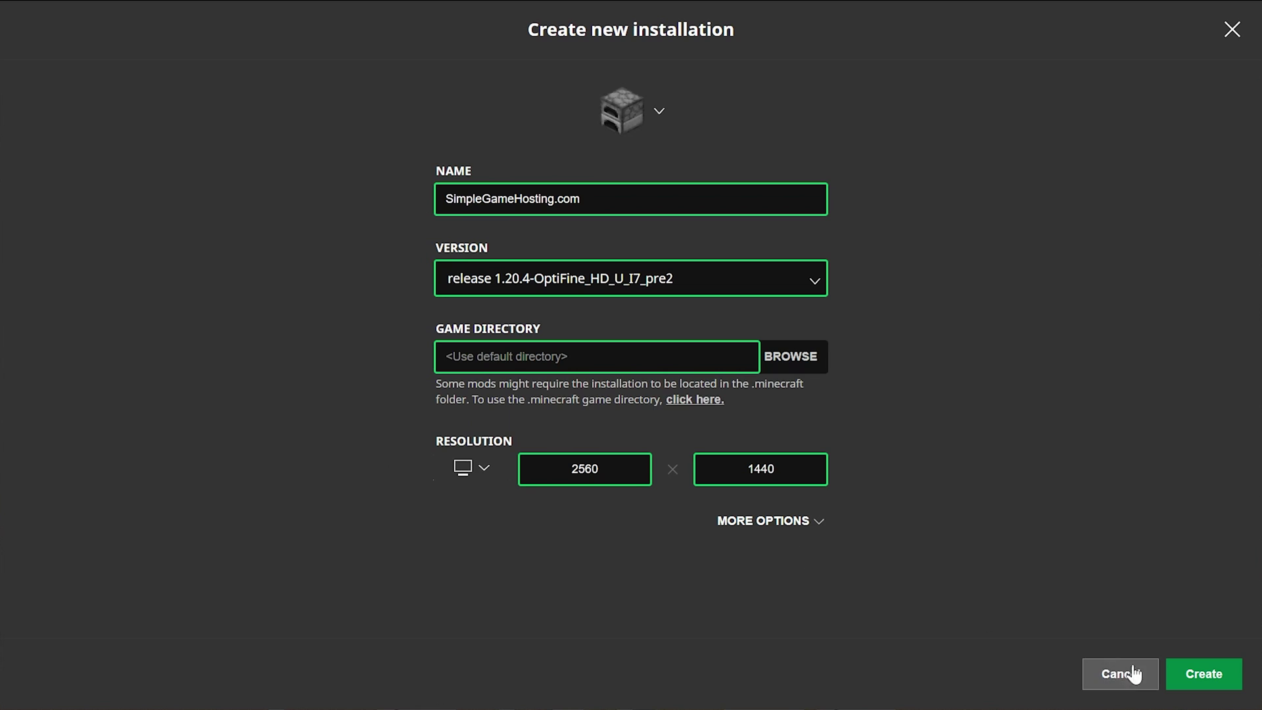
pyautogui.click(1182, 674)
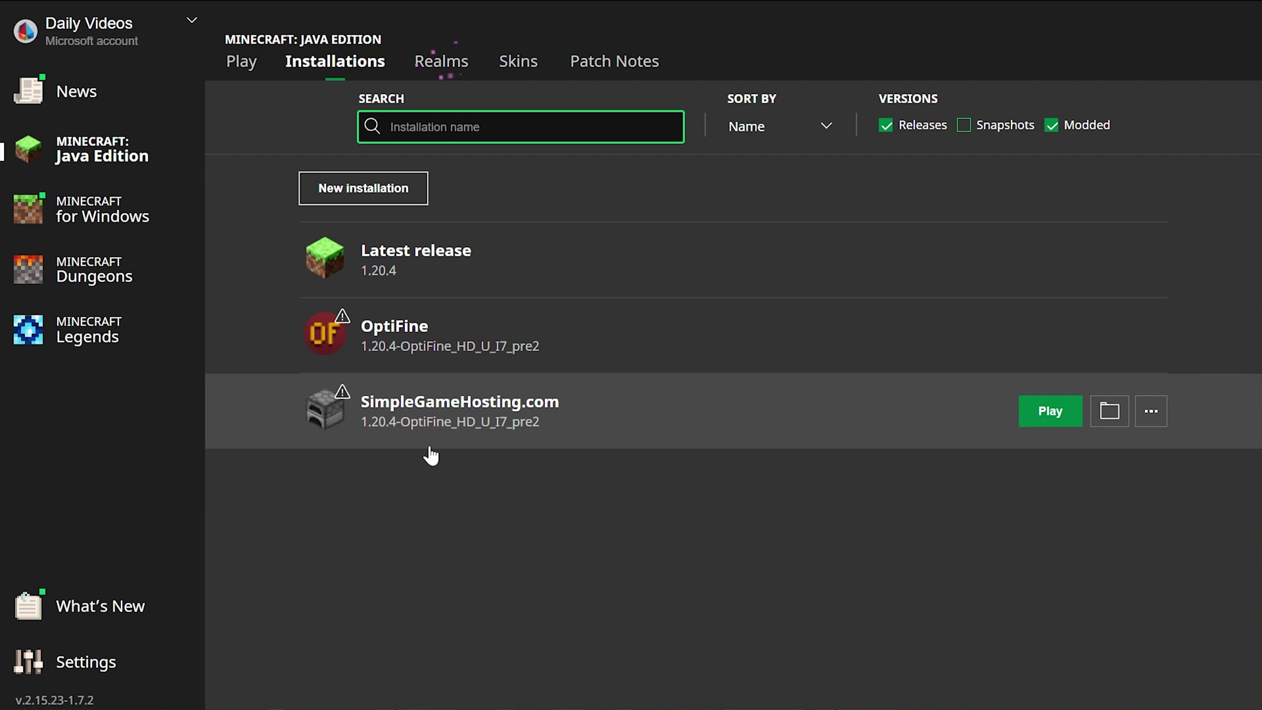
# Launch the SimpleGameHosting.com installation and accept the modified-installation warning.
pyautogui.click(1021, 423)
pyautogui.click(855, 468)
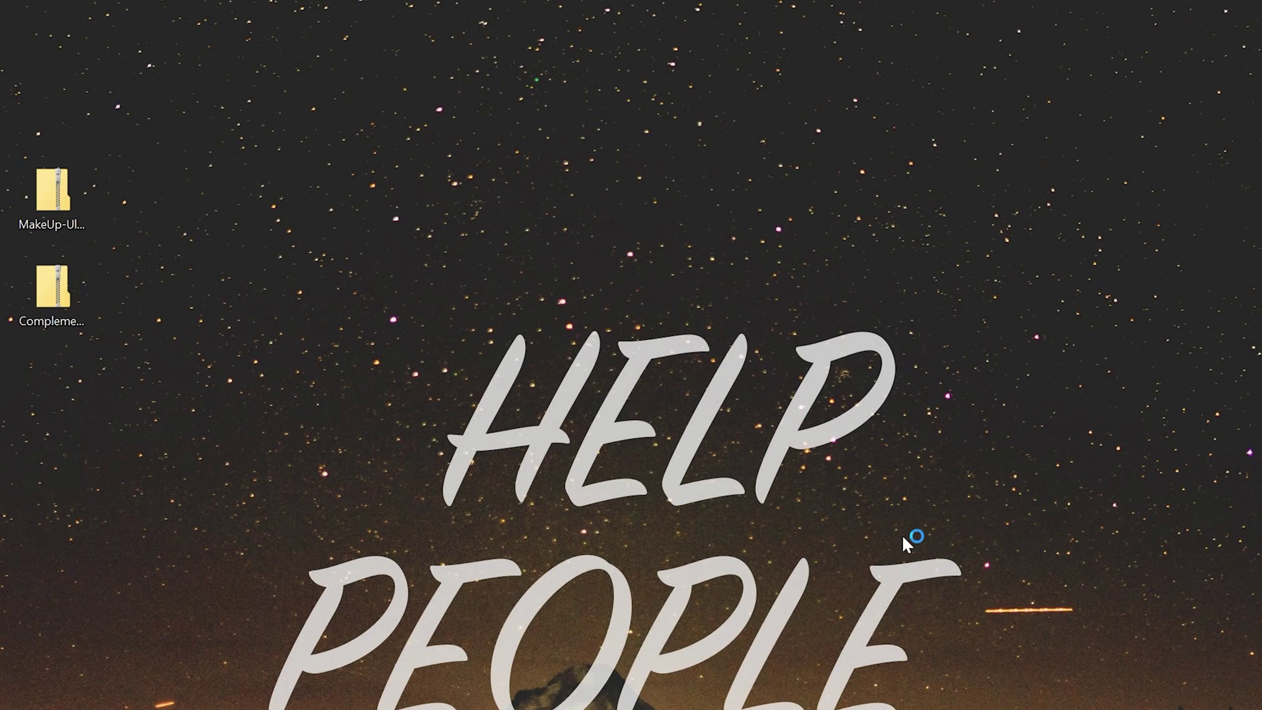
# Move the MakeUp Ultra Fast and Complementary Unbound zips side by side along the desktop's upper edge.
pyautogui.moveTo(92, 122); pyautogui.dragTo(73, 416)
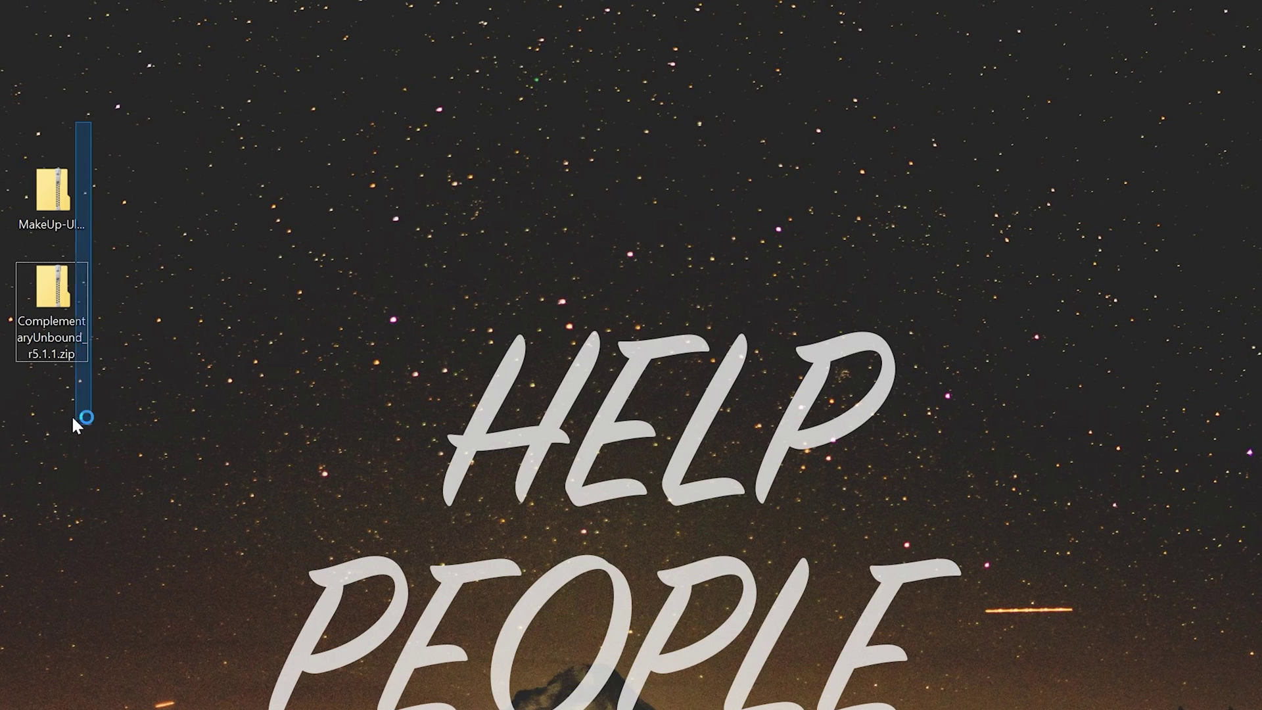
pyautogui.moveTo(48, 186); pyautogui.dragTo(0, 12)
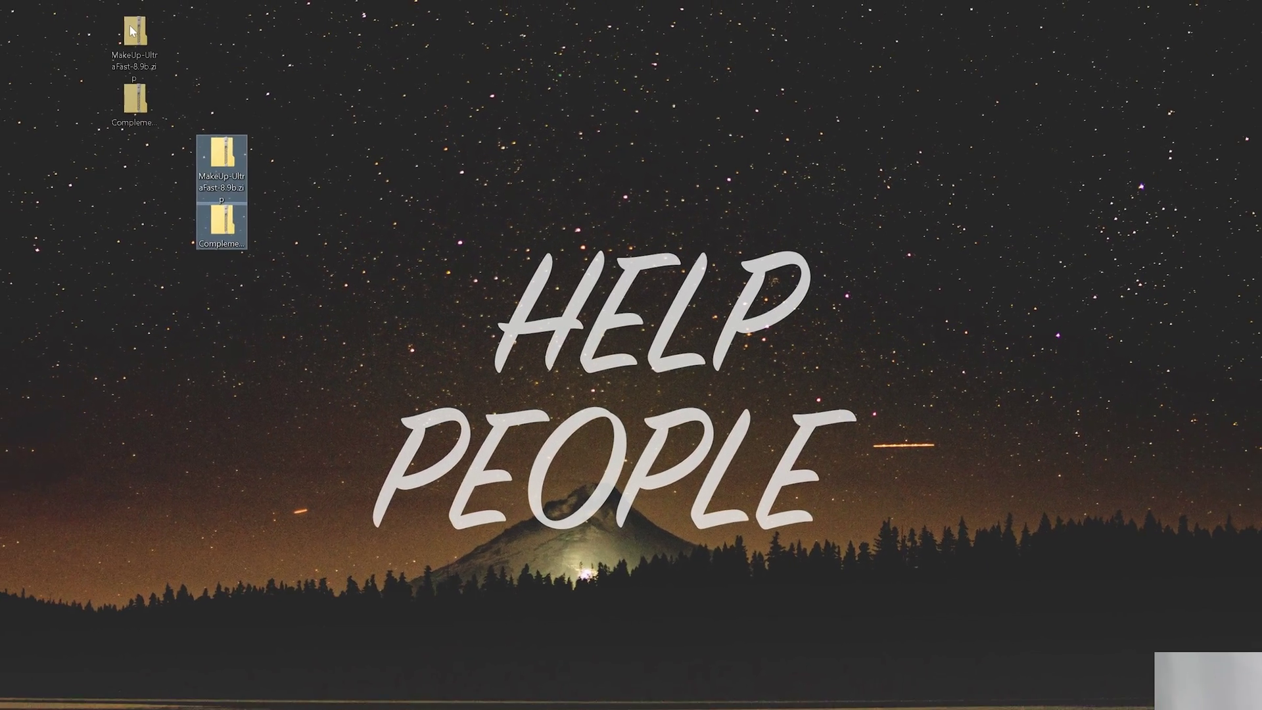
pyautogui.moveTo(131, 29); pyautogui.dragTo(168, 27)
pyautogui.moveTo(59, 88); pyautogui.dragTo(217, 20)
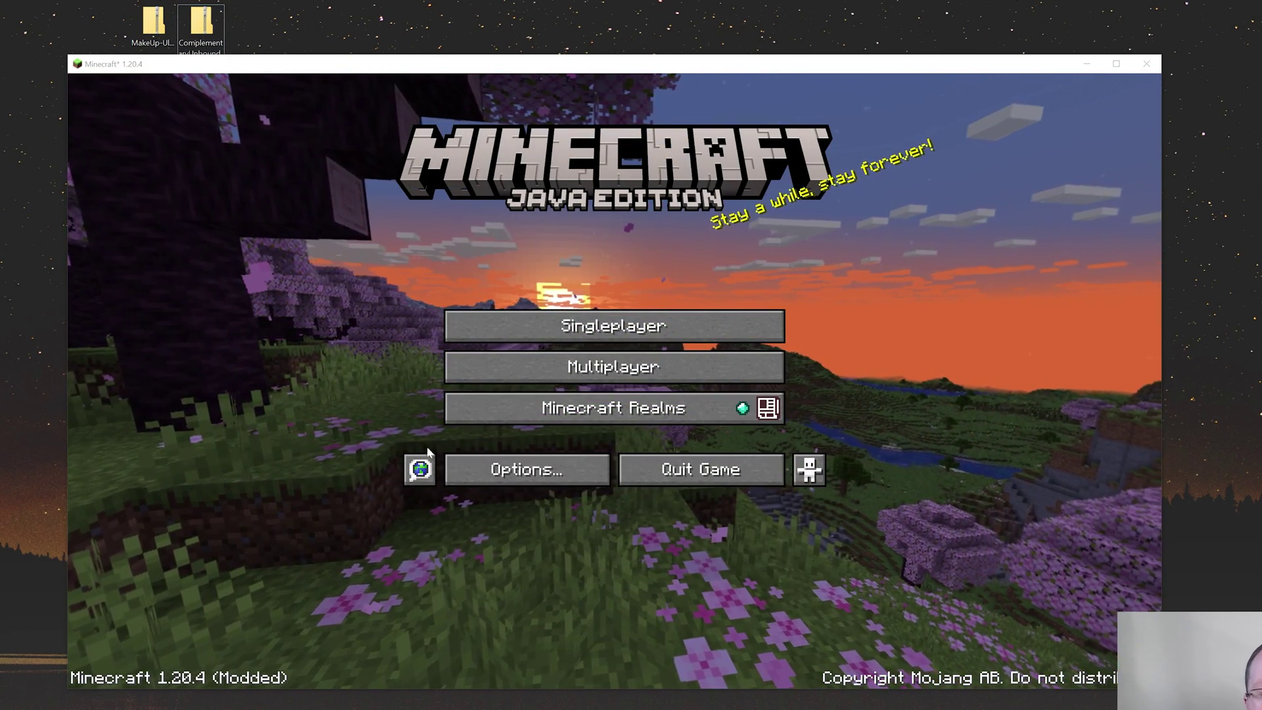
pyautogui.click(489, 472)
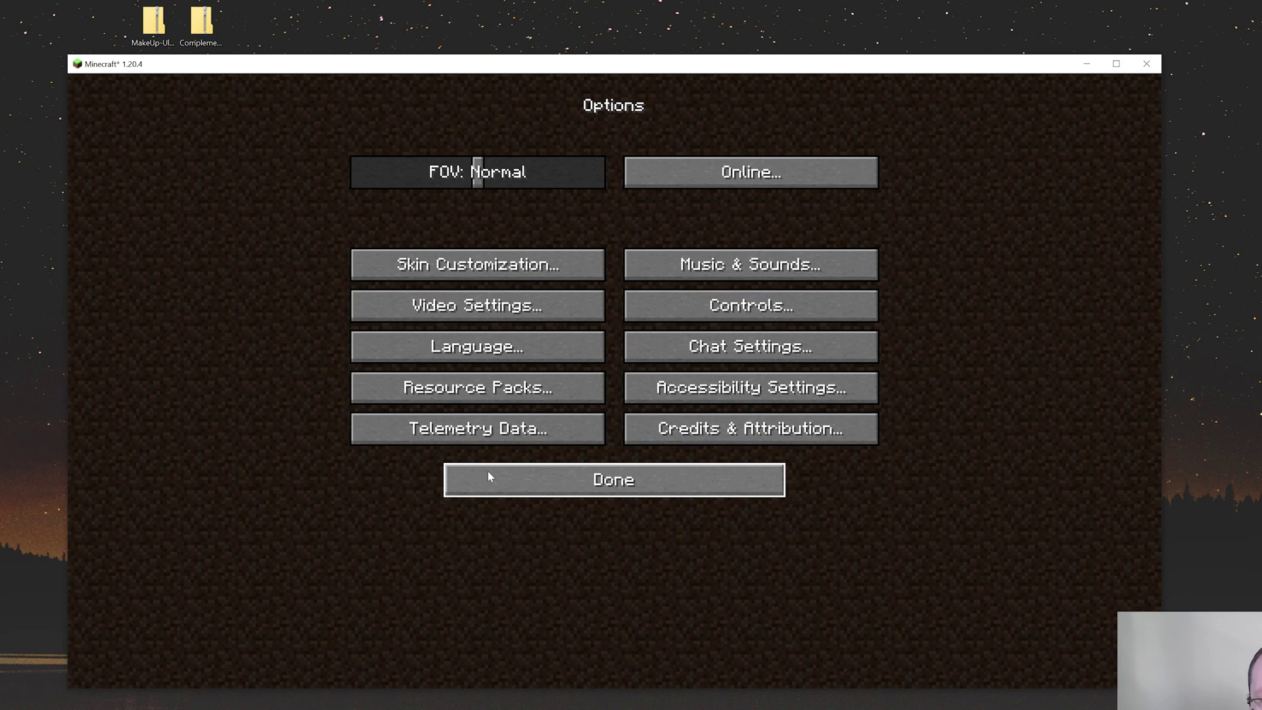
pyautogui.click(523, 316)
pyautogui.click(510, 407)
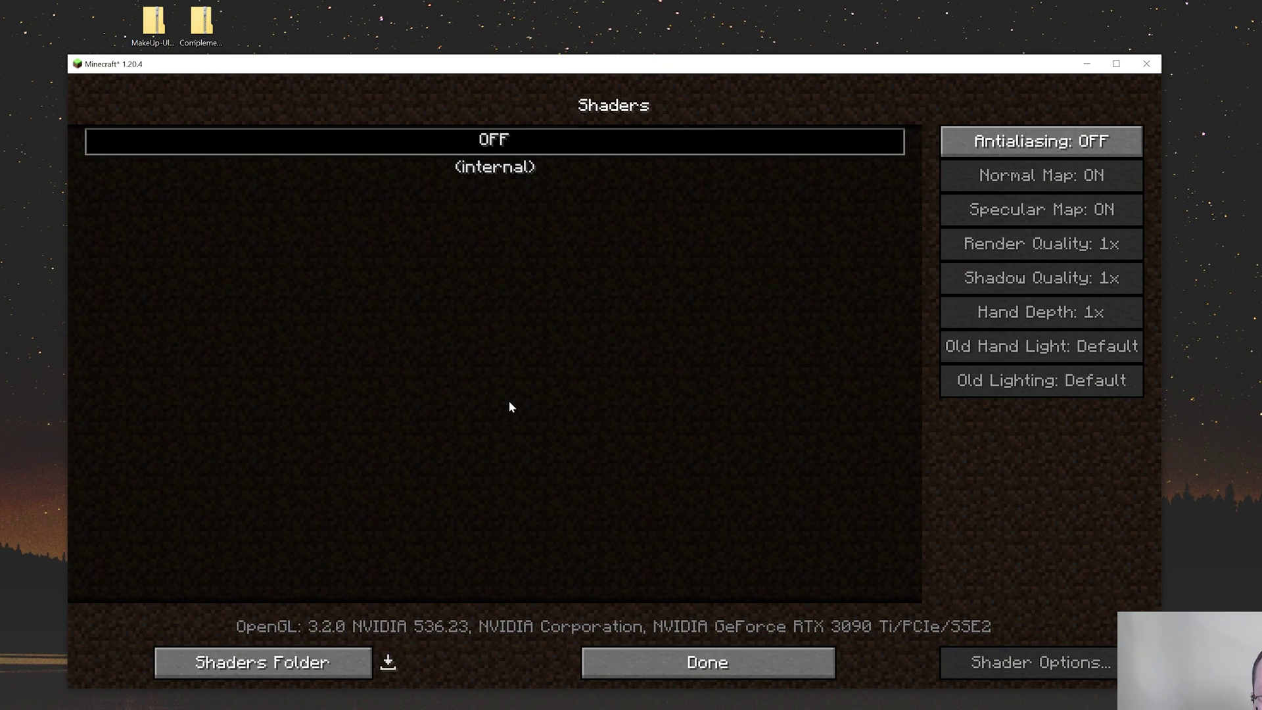
pyautogui.press('Escape')
pyautogui.press('Escape')
pyautogui.press('Escape')
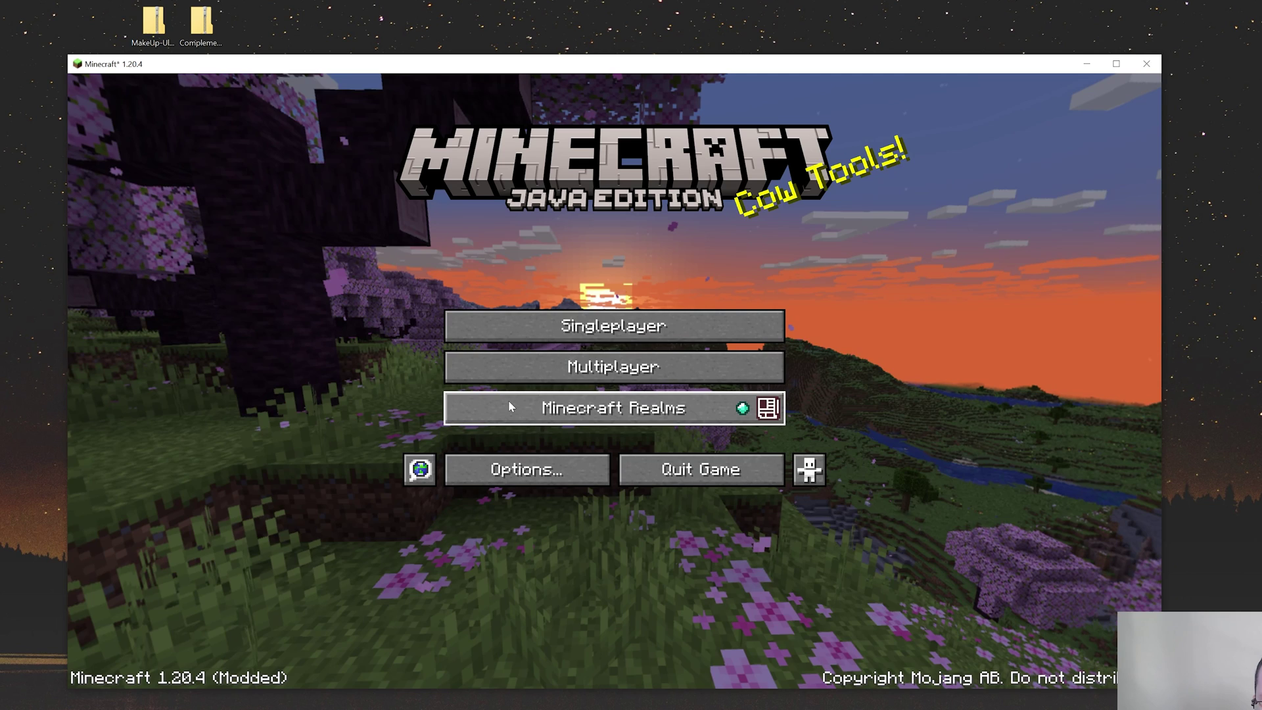
# Go to the Shaders page of Minecraft's video settings and open the shaderpacks folder.
pyautogui.click(550, 480)
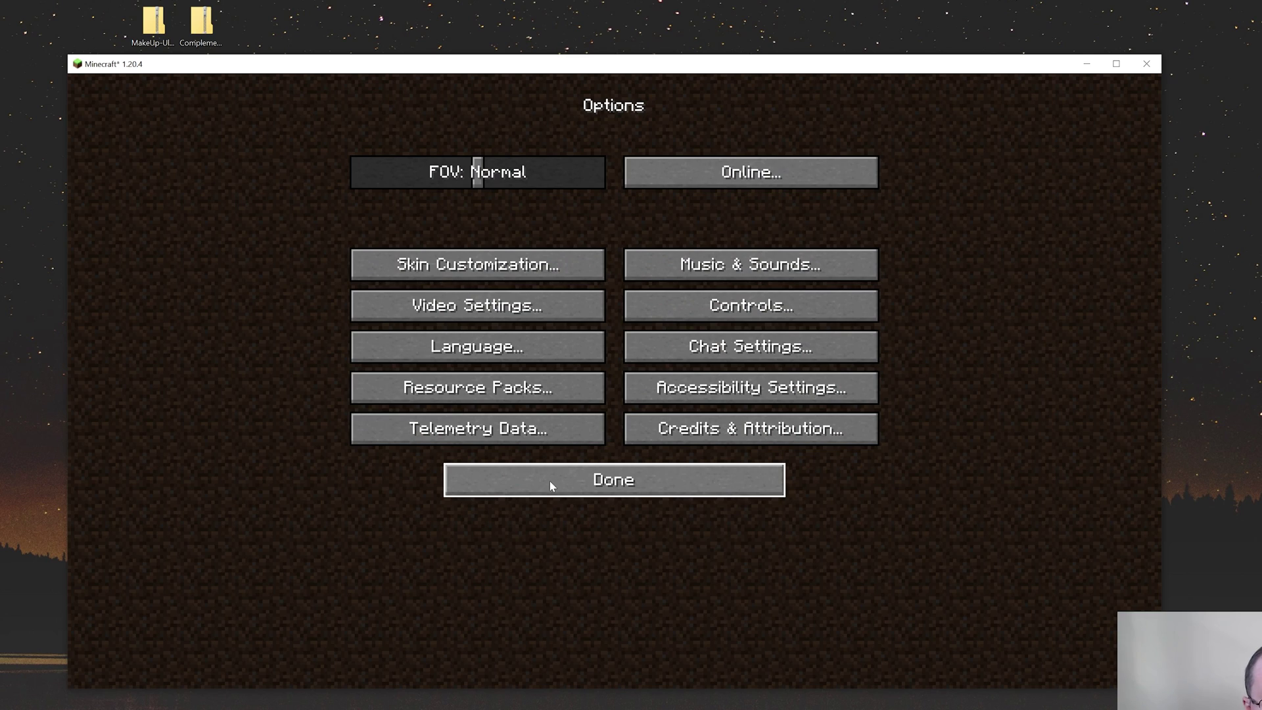
pyautogui.click(511, 306)
pyautogui.click(496, 402)
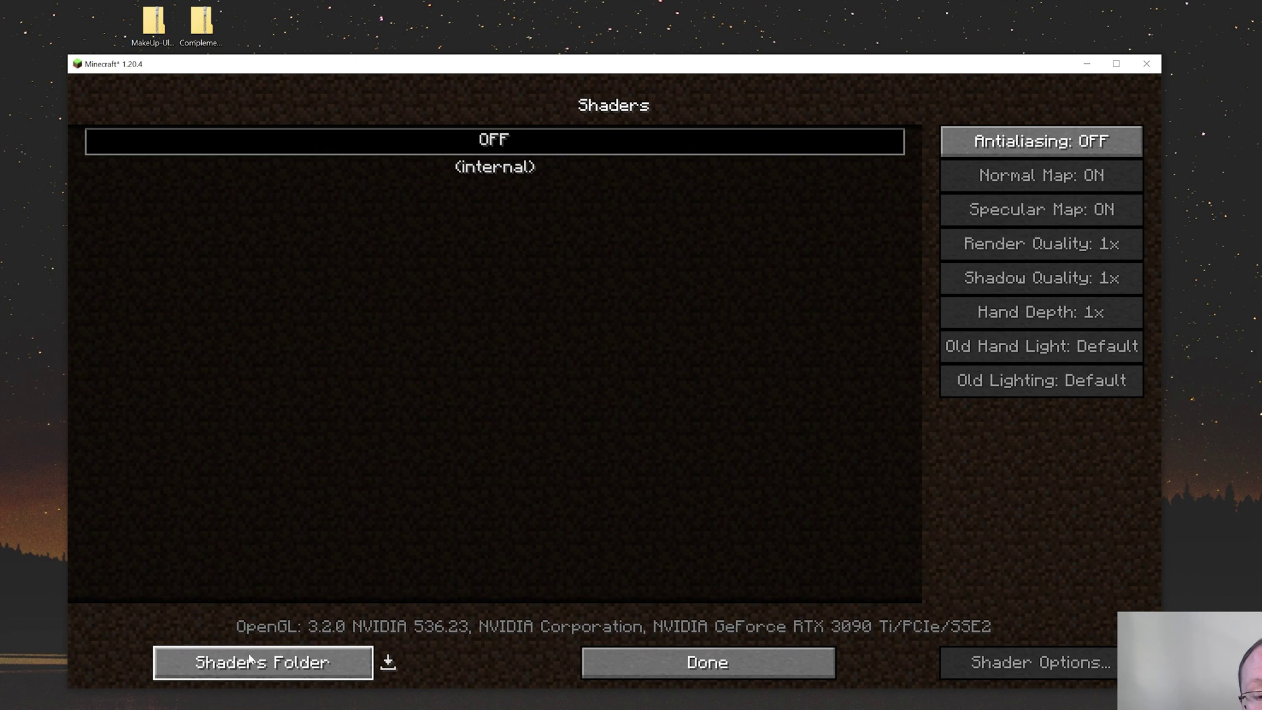
pyautogui.click(297, 663)
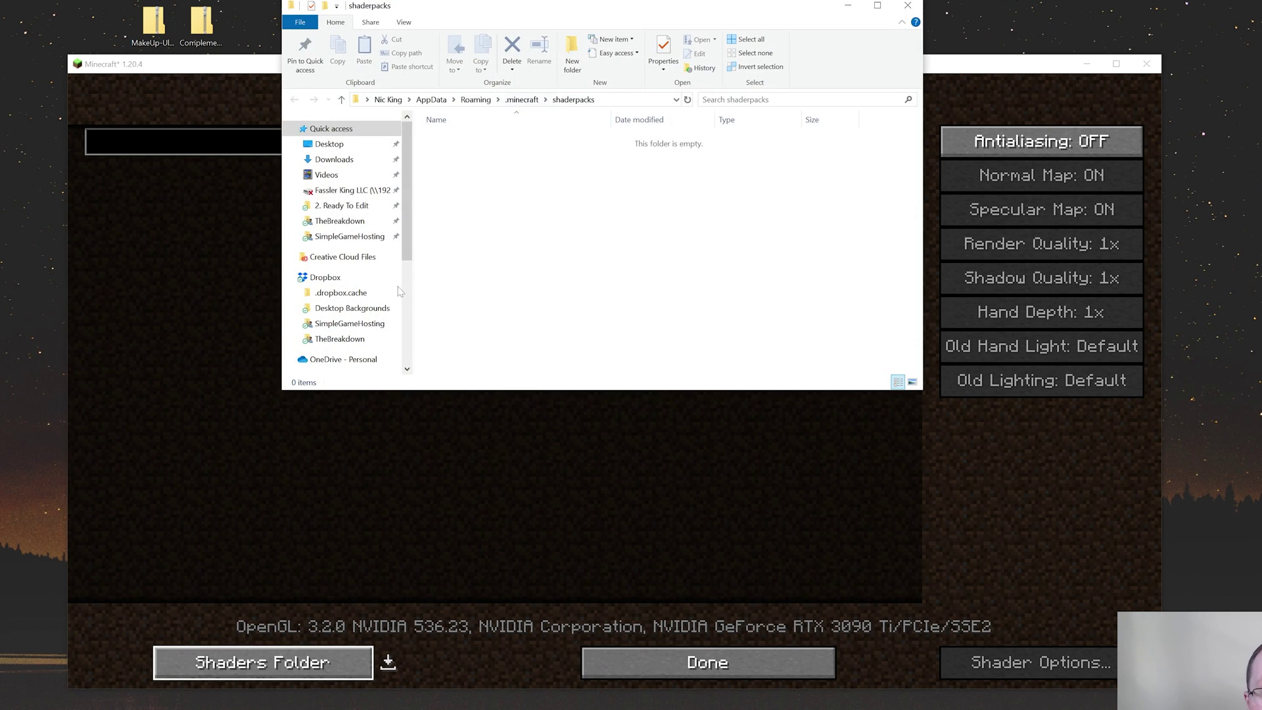
# Put the MakeUp Ultra Fast and Complementary Unbound zips from the desktop into the shaderpacks folder, then close the folder.
pyautogui.moveTo(125, 6); pyautogui.dragTo(692, 221)
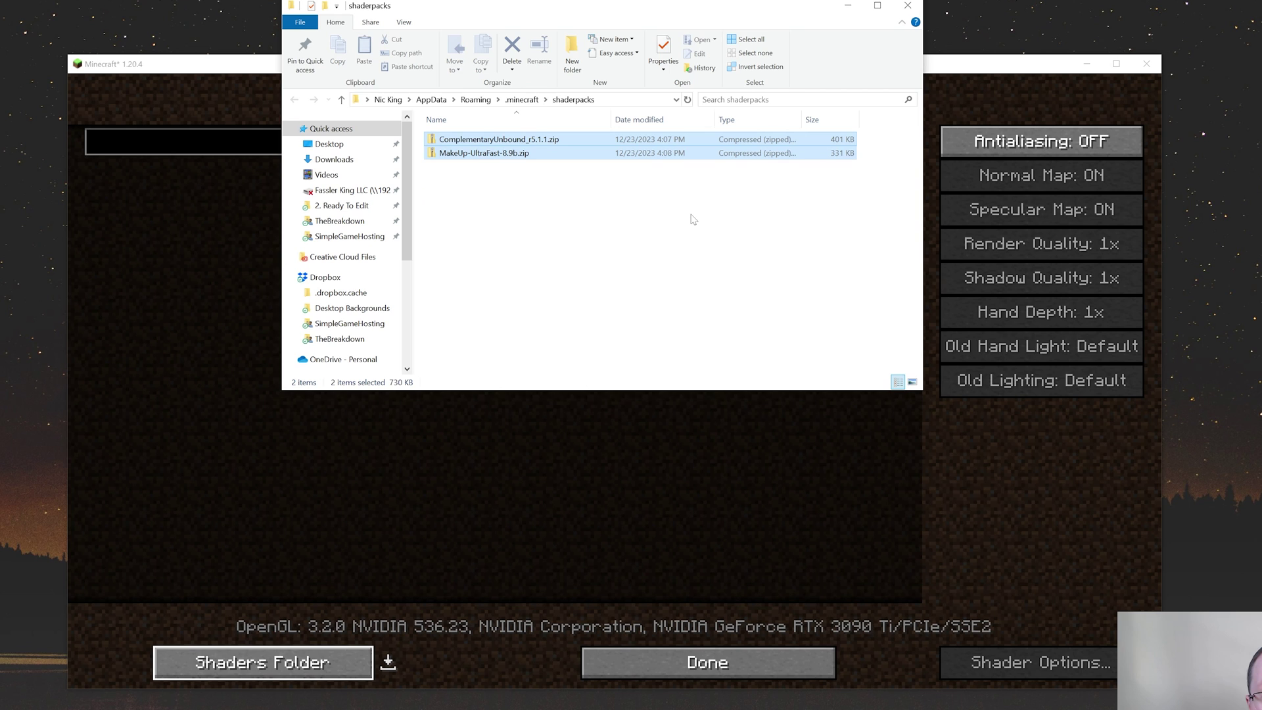
pyautogui.click(909, 7)
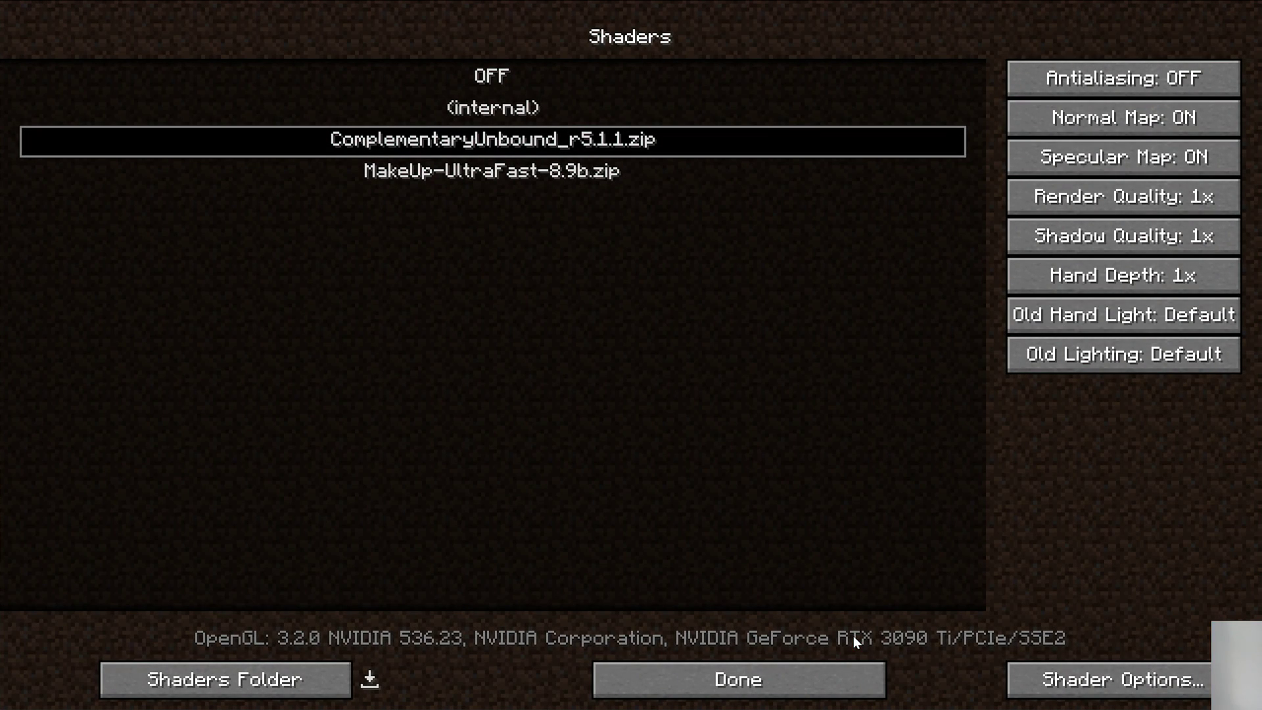
# Open the shader options for ComplementaryUnbound_r5.1.1.zip and cycle the profile through its presets, including Low and Potato, back to High (Default).
pyautogui.click(1090, 684)
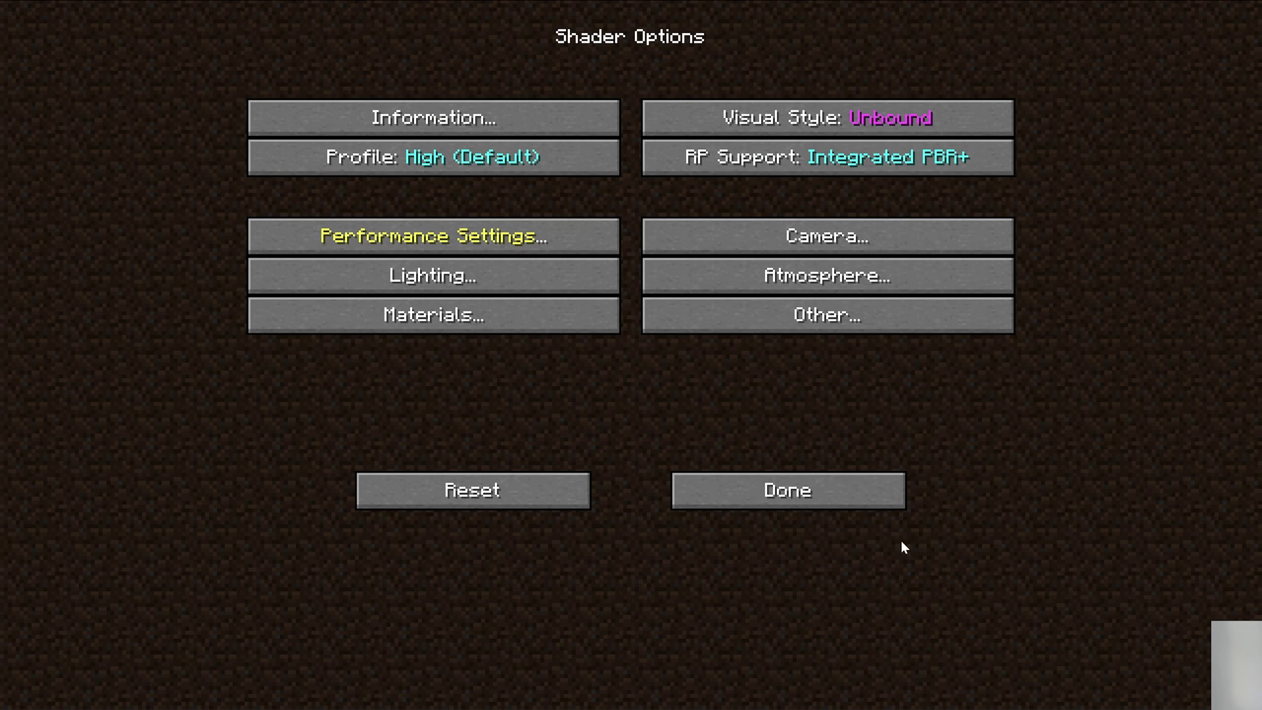
pyautogui.click(458, 153)
pyautogui.click(457, 154)
pyautogui.click(462, 158)
pyautogui.click(545, 174)
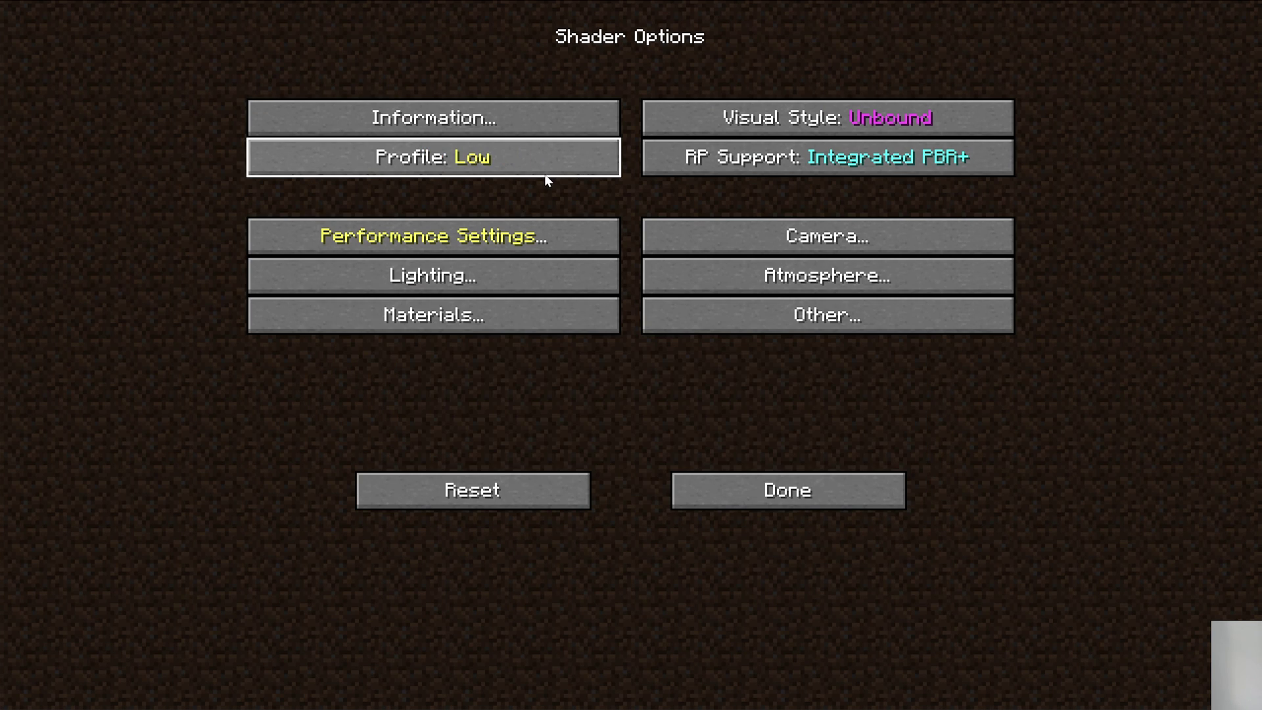
pyautogui.click(524, 174)
pyautogui.click(524, 174)
pyautogui.click(525, 174)
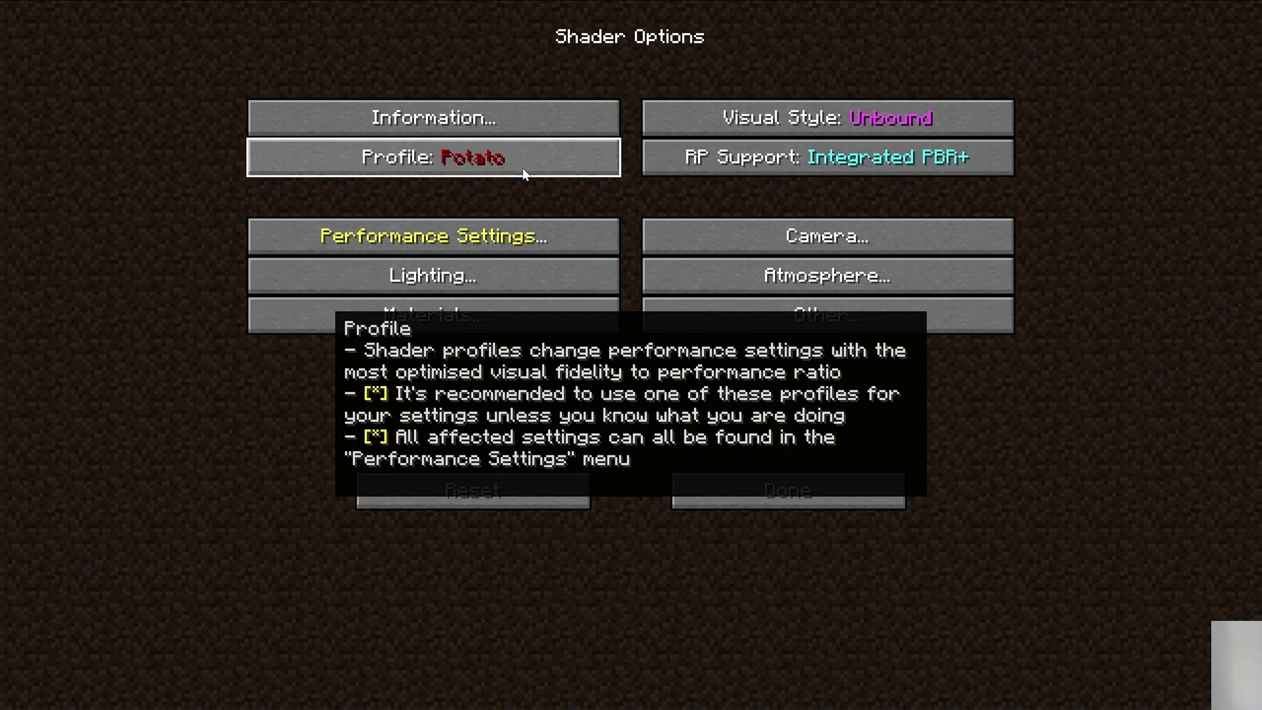
pyautogui.click(524, 174)
pyautogui.click(524, 173)
pyautogui.click(524, 173)
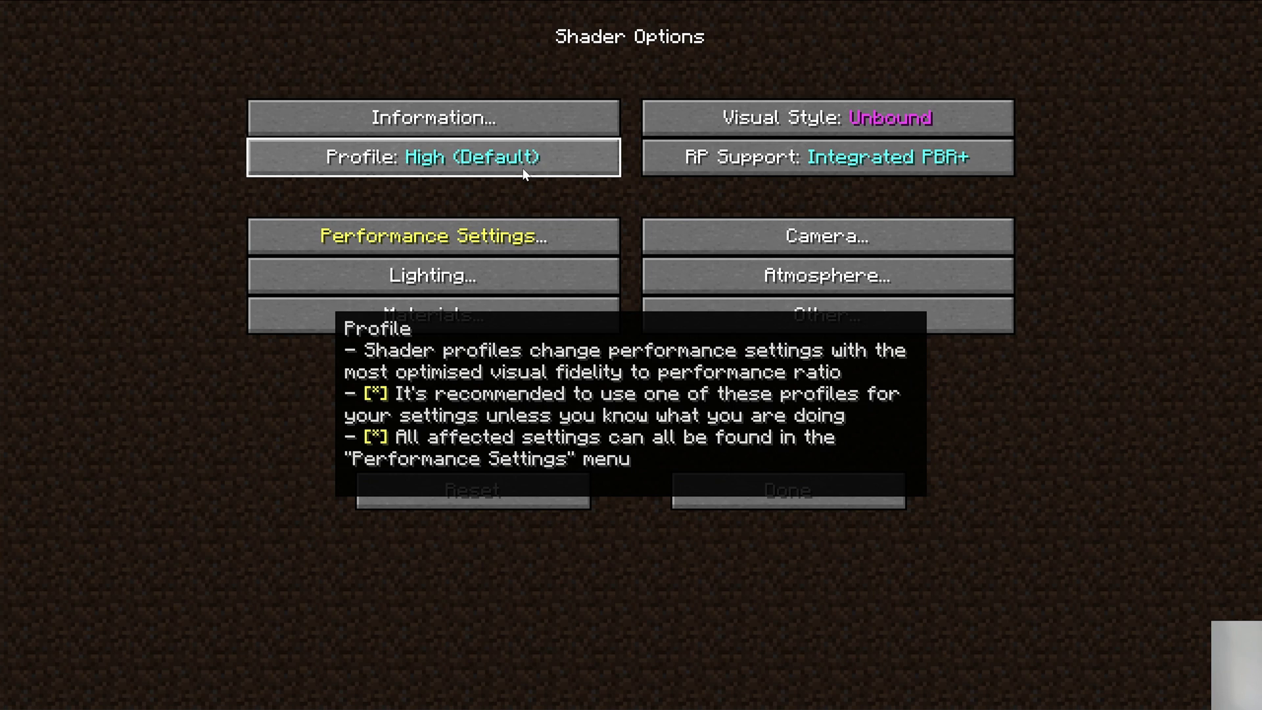
# Check the Visual Style option and look over the Performance Settings page of the Complementary Unbound shader.
pyautogui.click(808, 125)
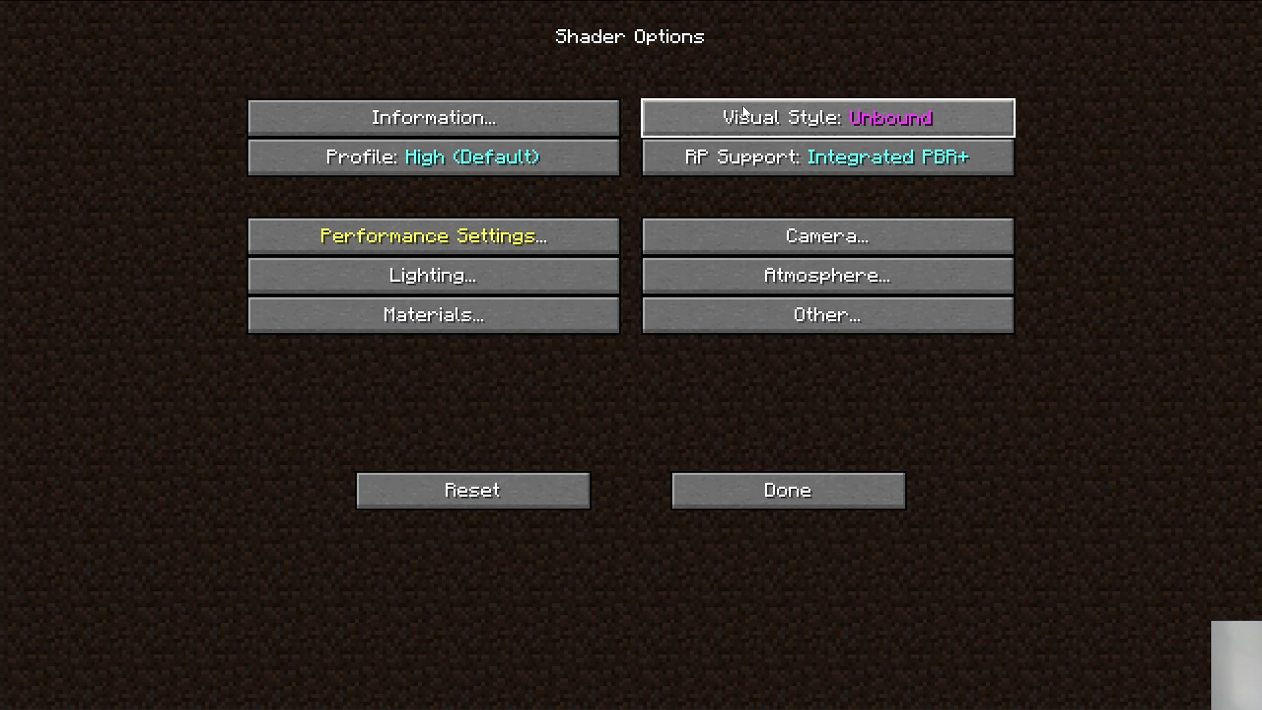
pyautogui.click(543, 236)
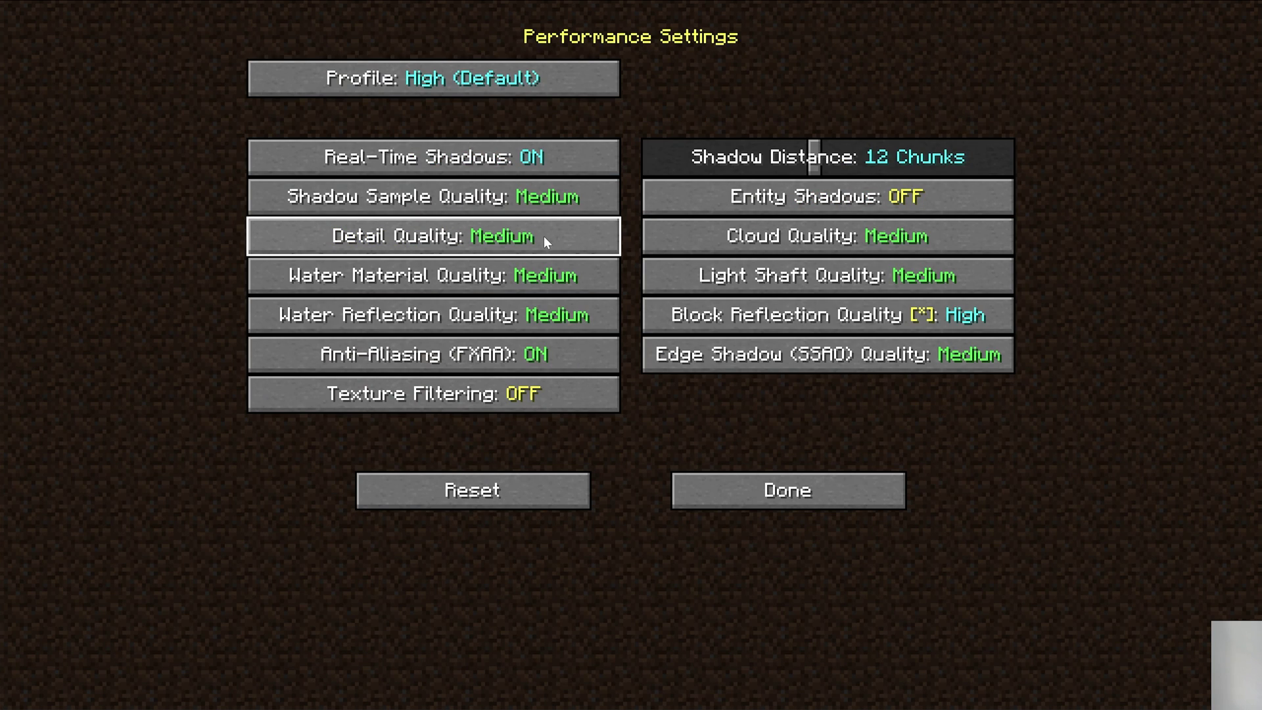
pyautogui.click(694, 479)
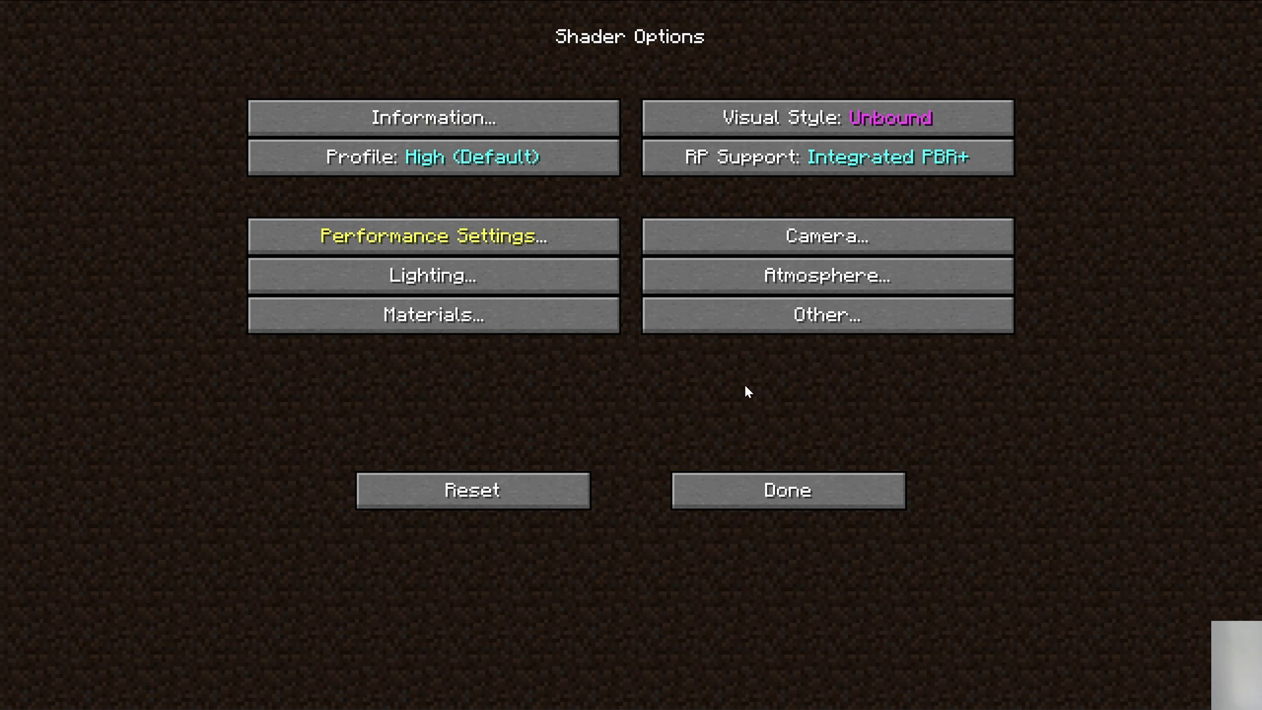
# Turn off Border Fog and Cave Fog in the shader's atmosphere settings and return to the Shaders page.
pyautogui.click(688, 289)
pyautogui.click(527, 157)
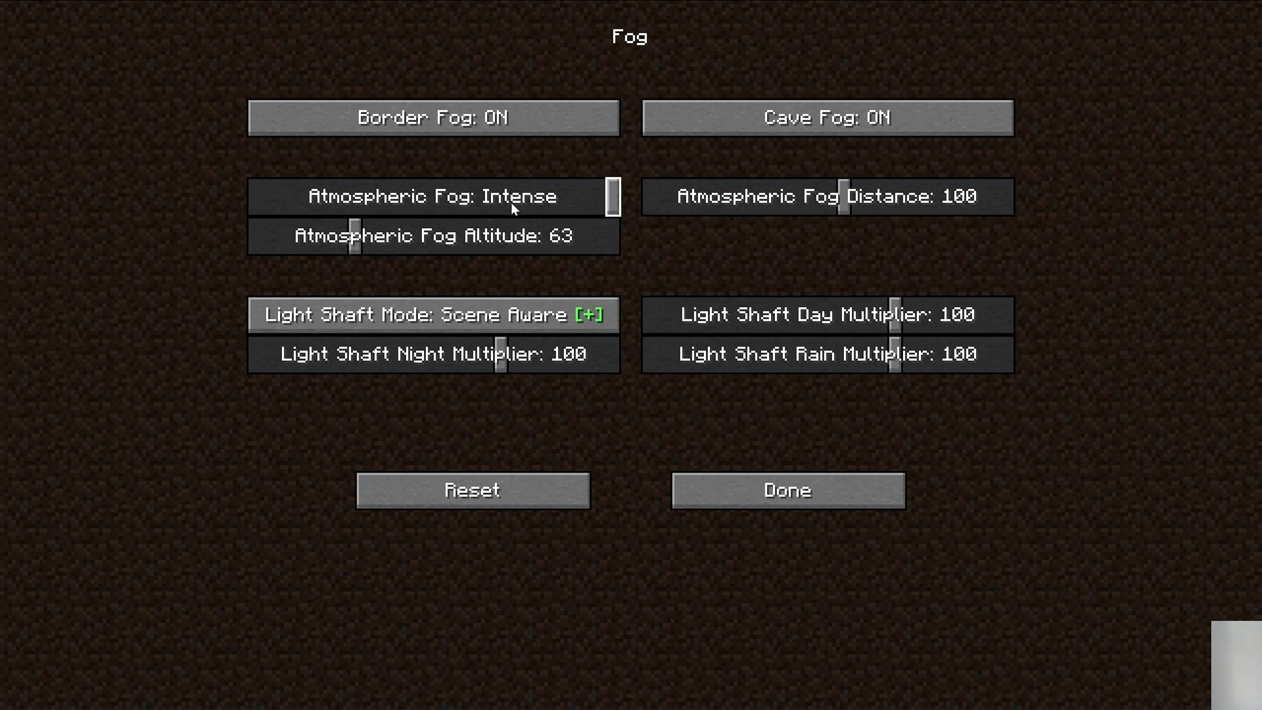
pyautogui.click(487, 105)
pyautogui.click(712, 105)
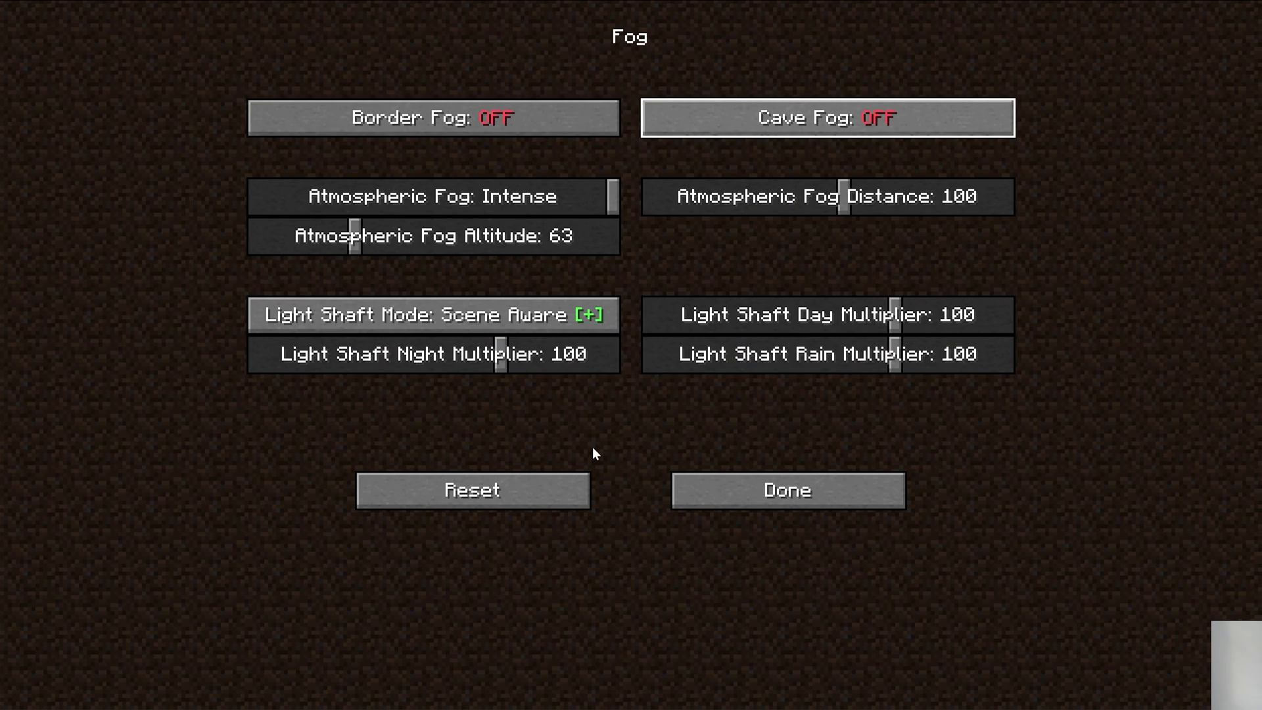
pyautogui.click(791, 490)
pyautogui.click(792, 490)
pyautogui.click(790, 486)
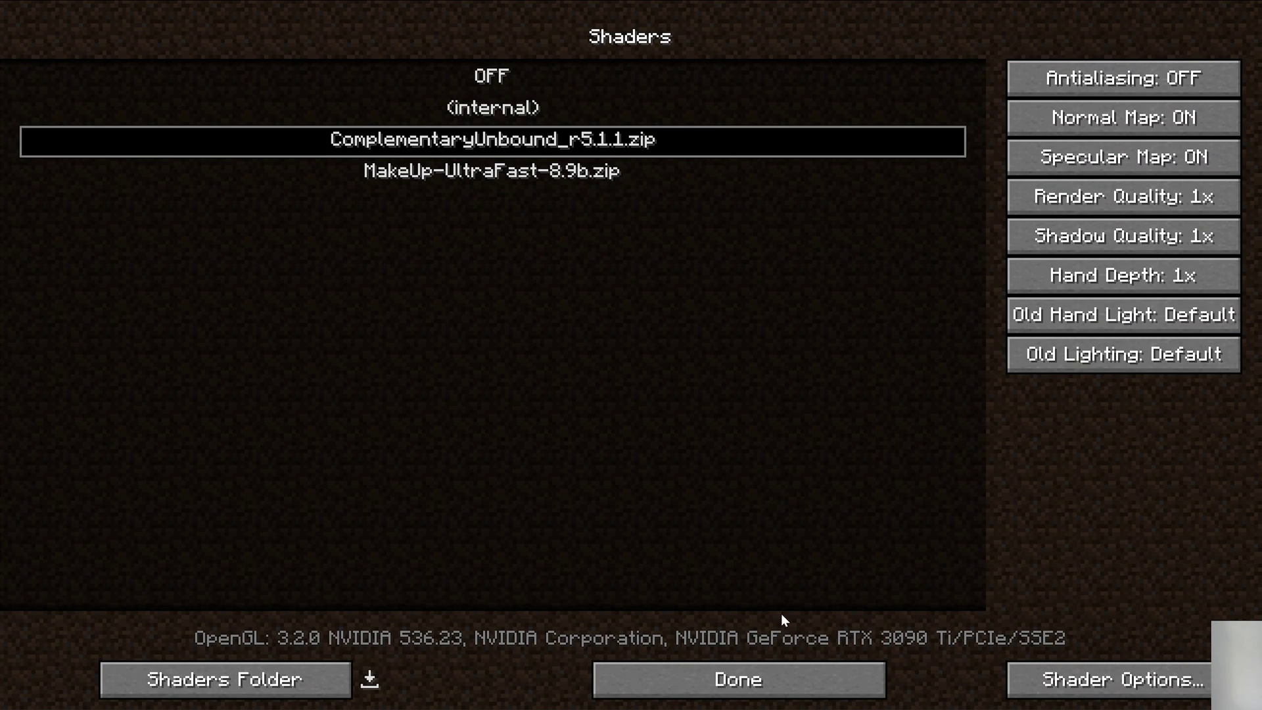
# Return to the title screen and join the SimpleGameHosting multiplayer server.
pyautogui.click(801, 670)
pyautogui.click(722, 501)
pyautogui.click(704, 460)
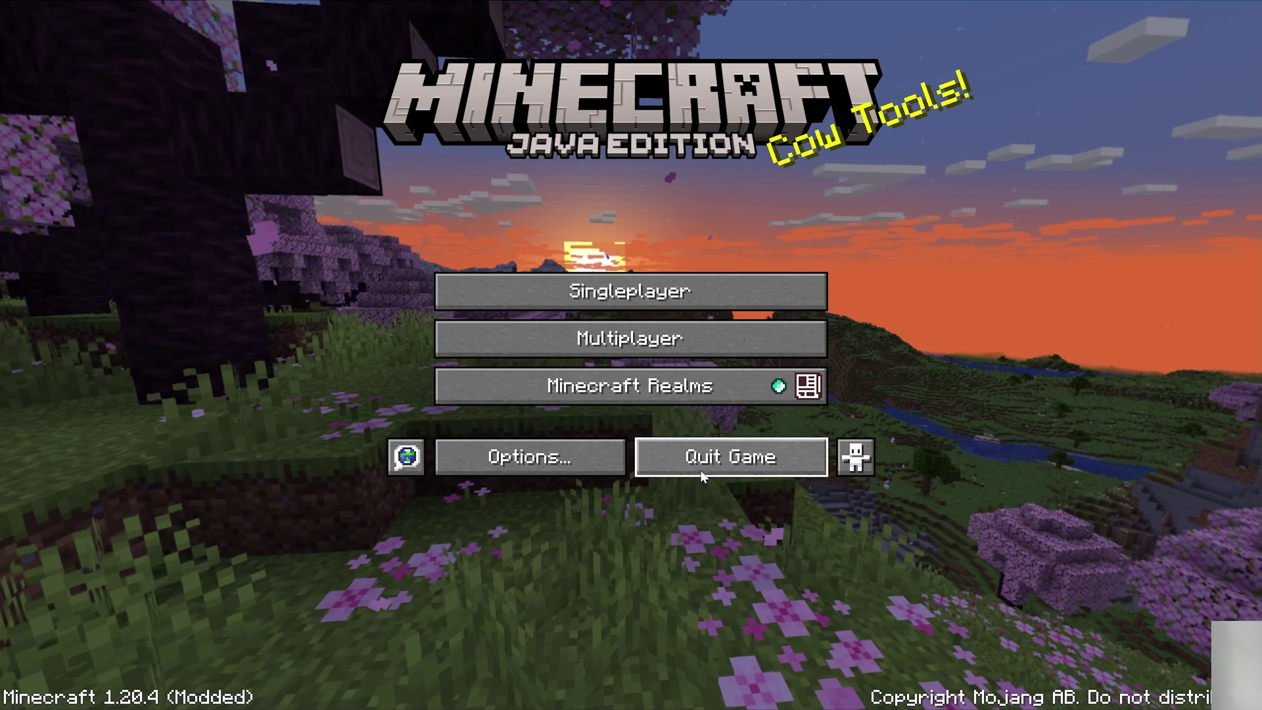
pyautogui.click(645, 358)
pyautogui.click(543, 356)
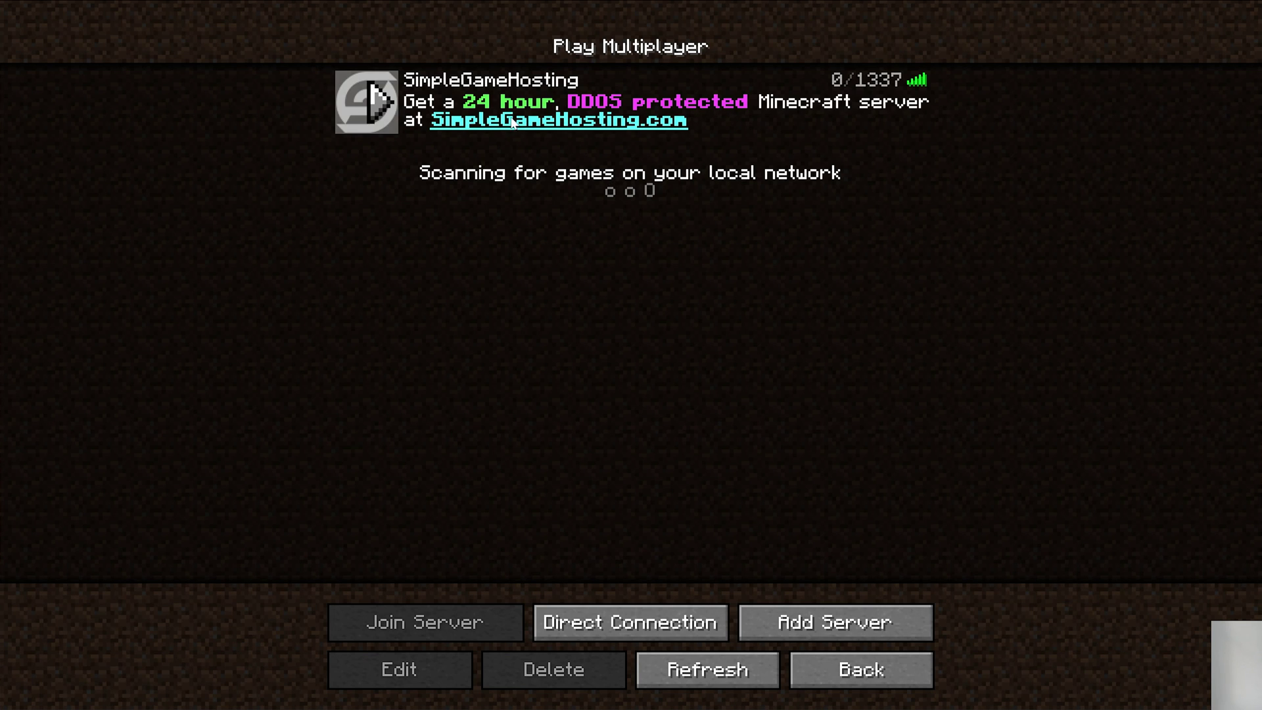
pyautogui.doubleClick(512, 120)
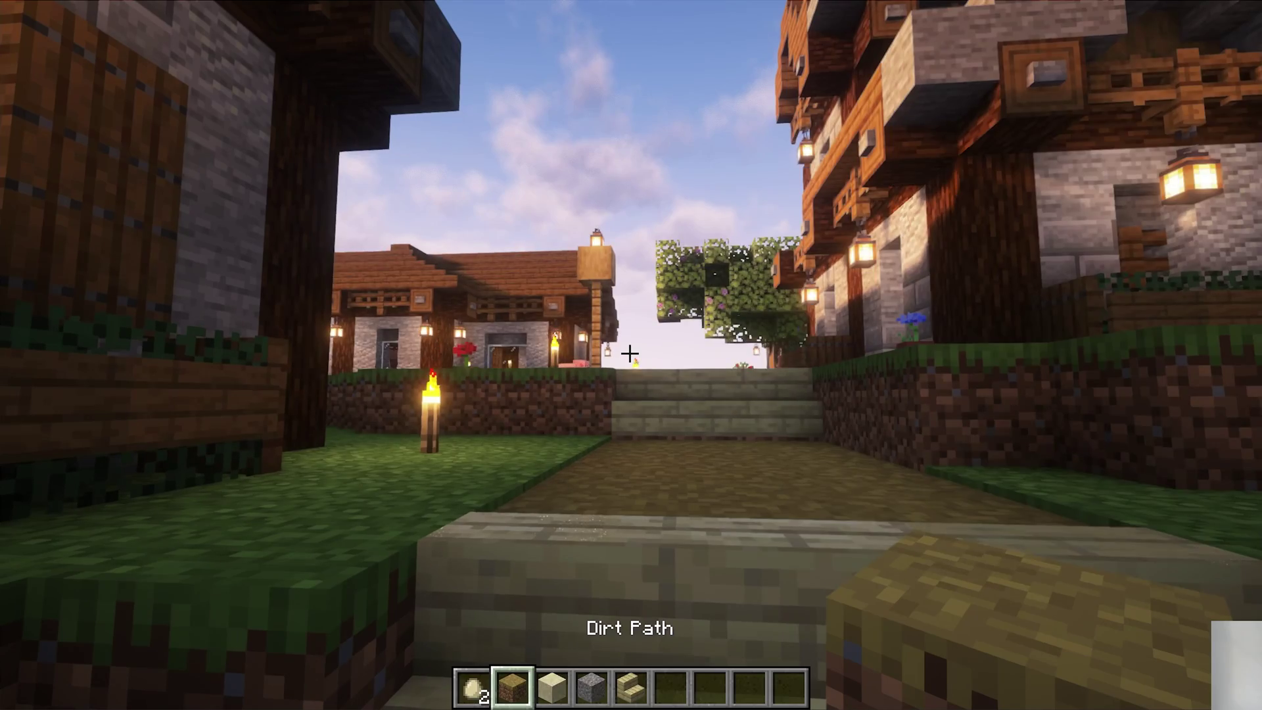
# Walk along the village path to examine the lighting, shadows and sky with the Complementary Unbound shader.
pyautogui.press('w')
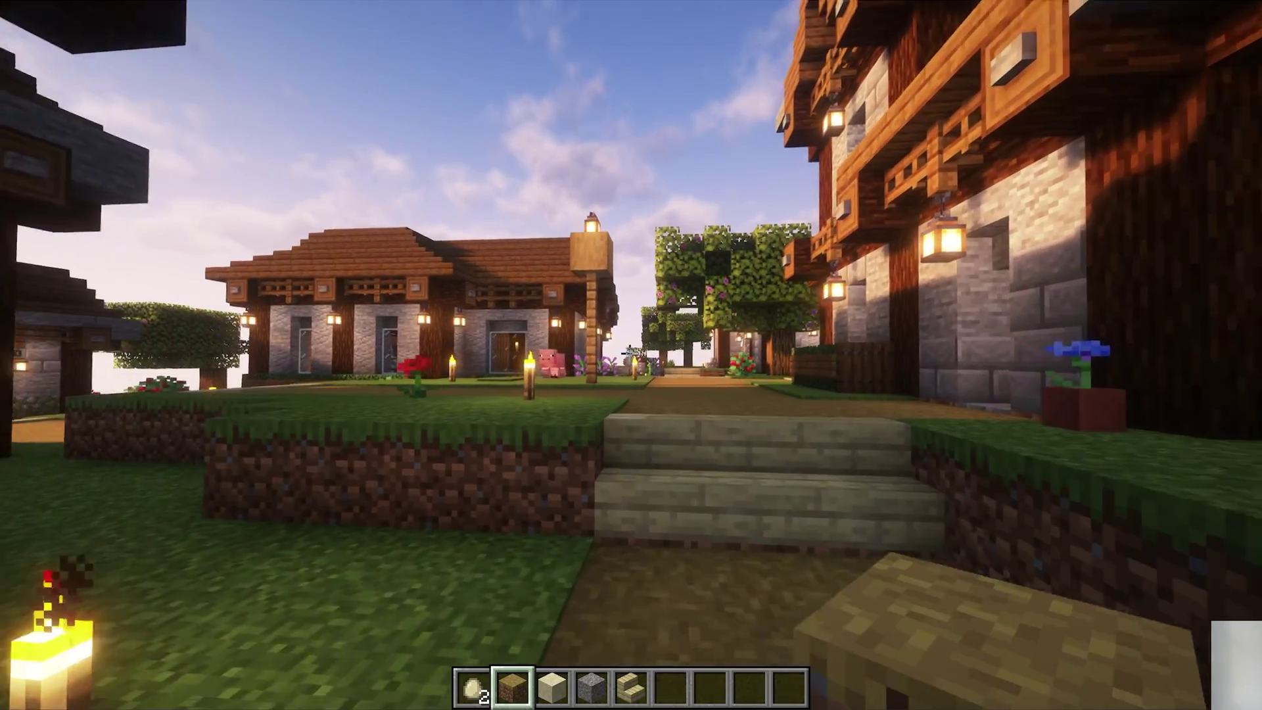
pyautogui.press('w')
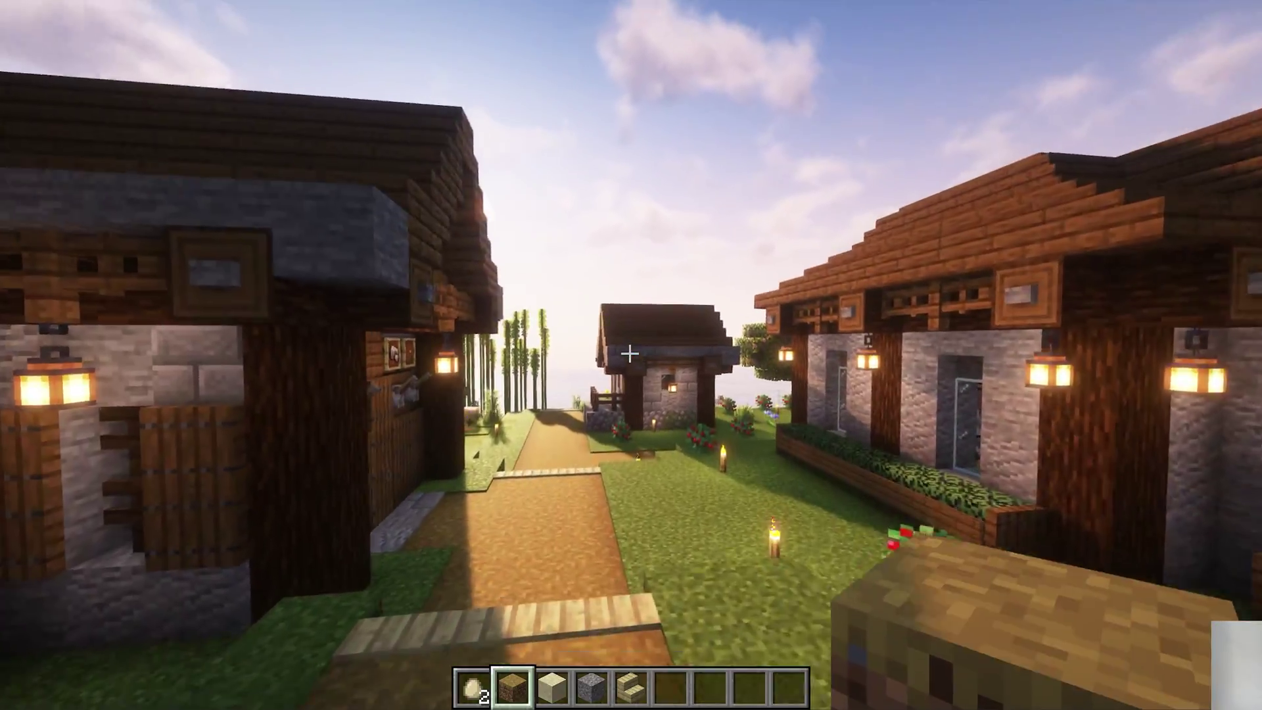
pyautogui.press('w')
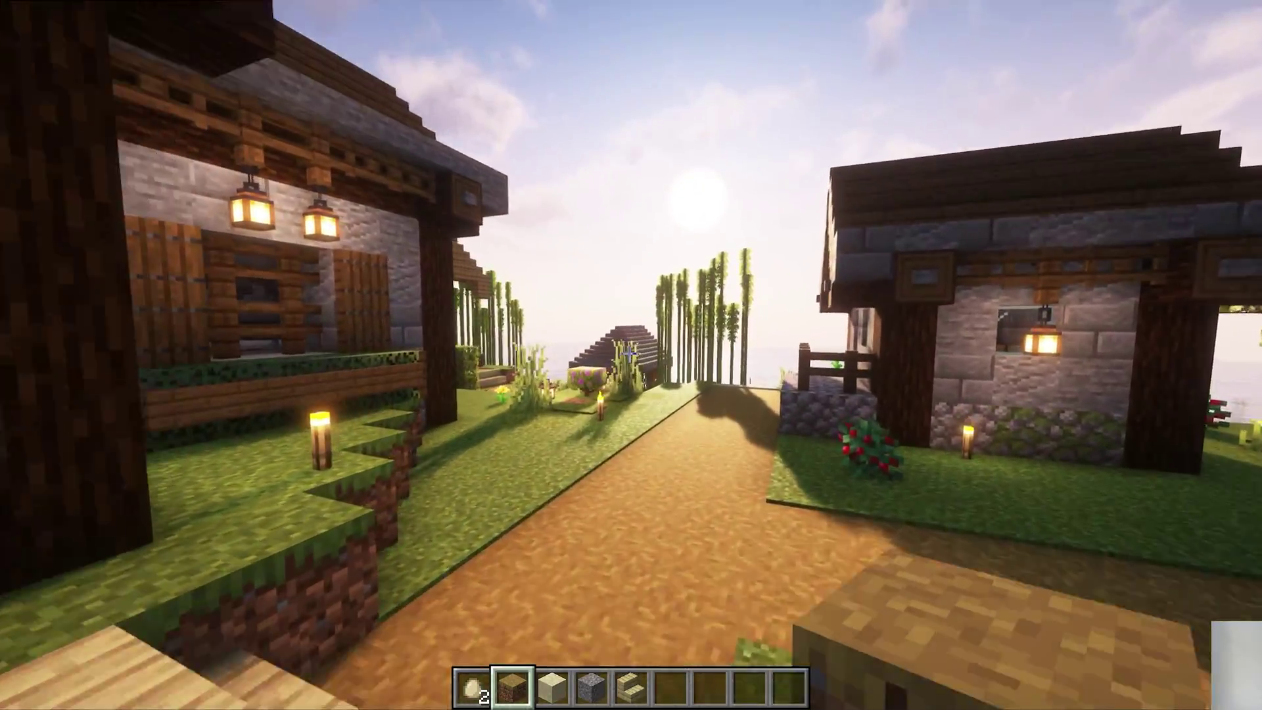
pyautogui.press('w')
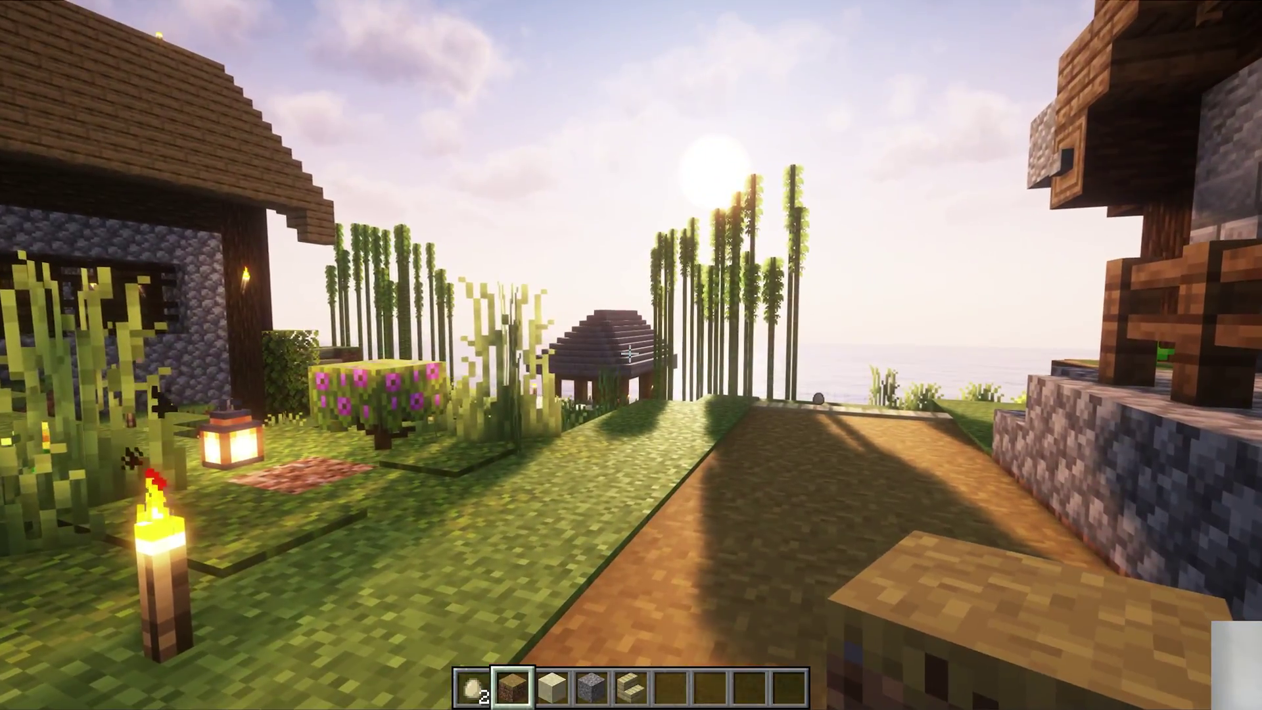
pyautogui.press('Escape')
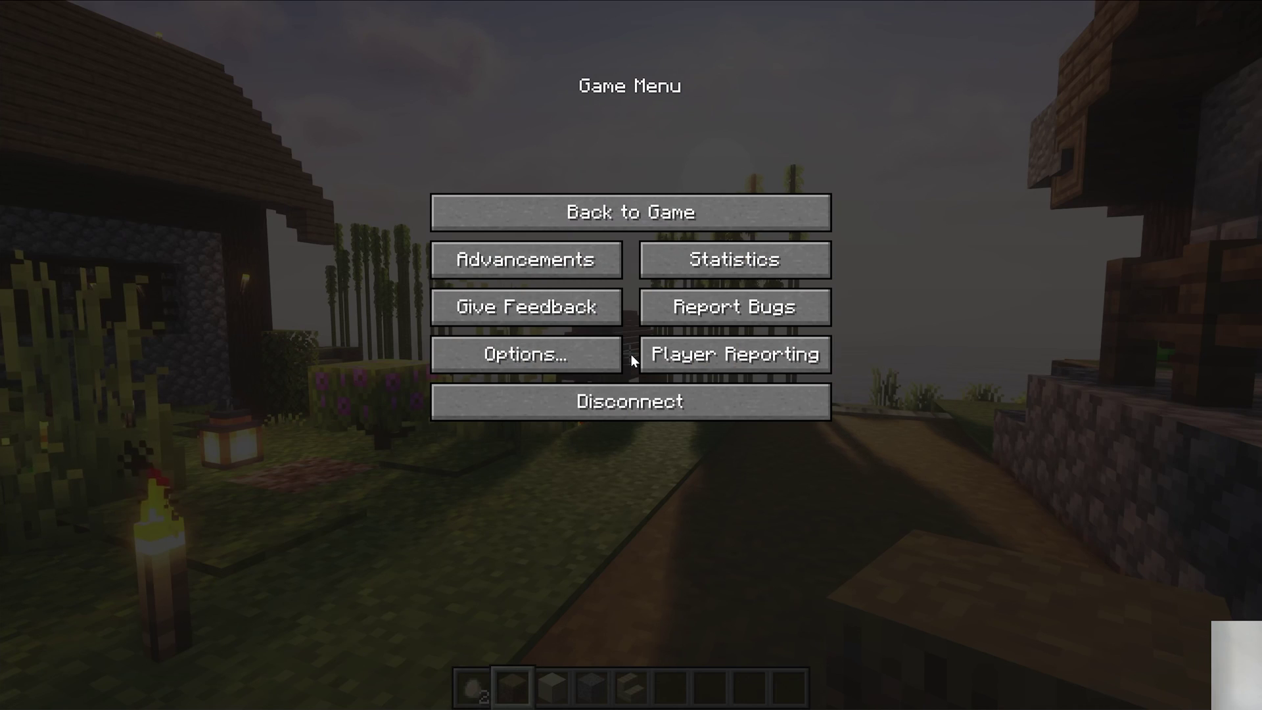
pyautogui.click(578, 350)
pyautogui.click(547, 274)
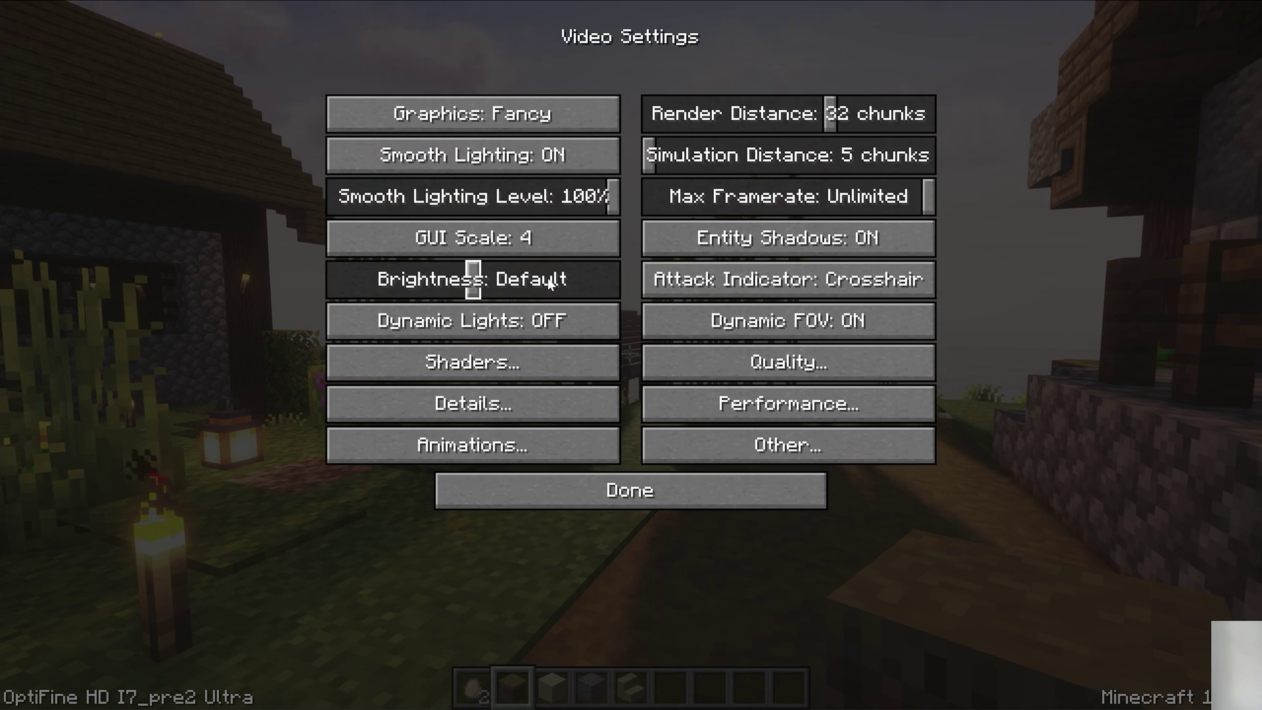
pyautogui.press('Escape')
pyautogui.press('Escape')
pyautogui.press('Escape')
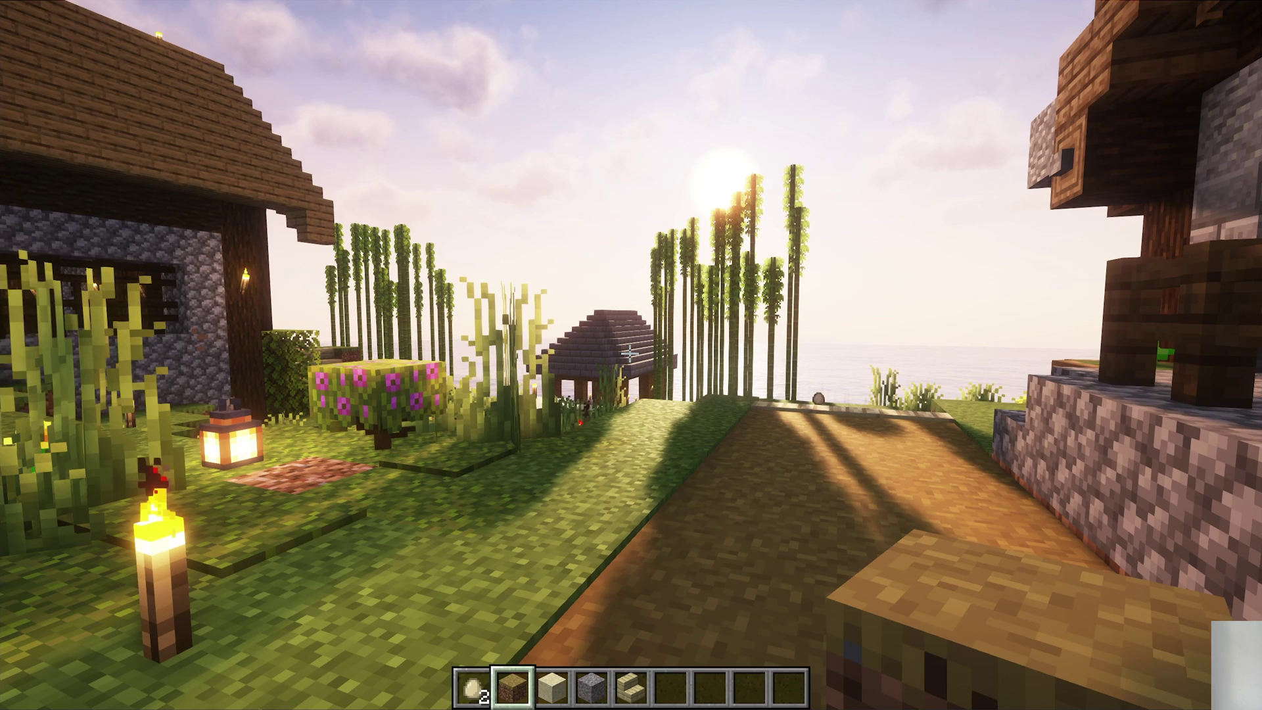
# Switch the active shader pack to MakeUp-UltraFast-8.9b.zip in the video settings and return to the game.
pyautogui.press('Escape')
pyautogui.click(616, 353)
pyautogui.click(475, 266)
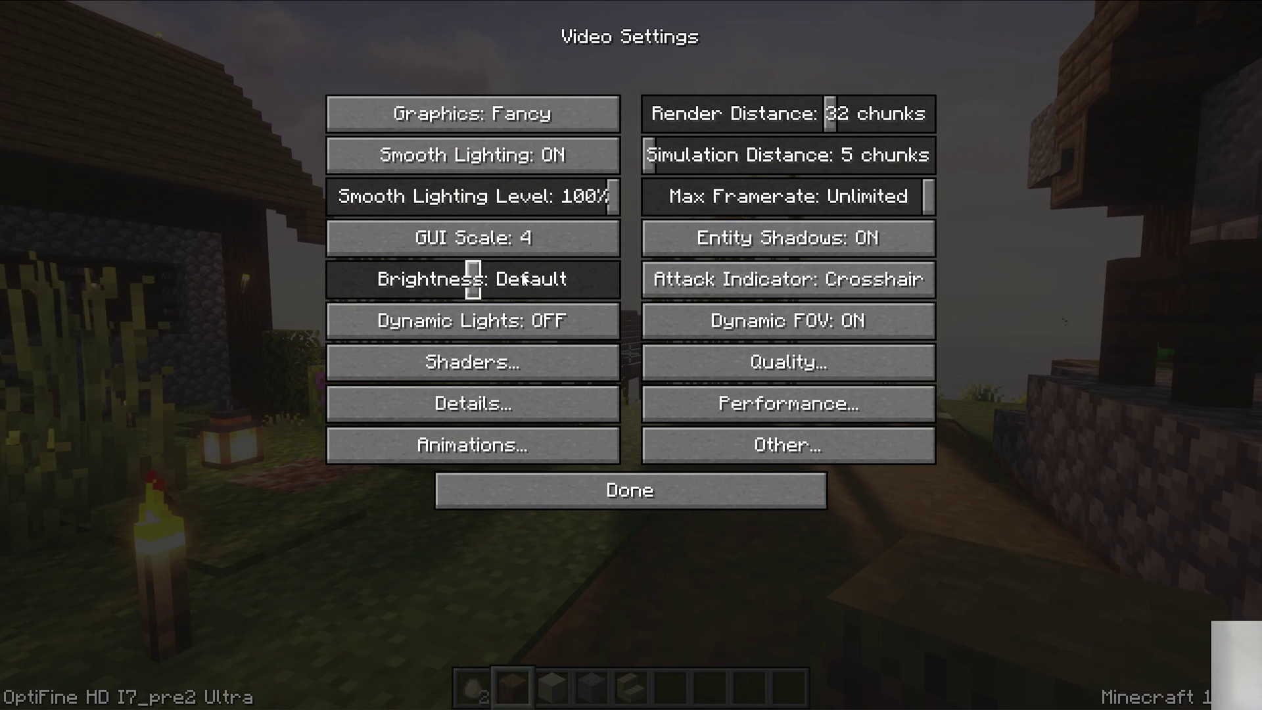
pyautogui.click(475, 365)
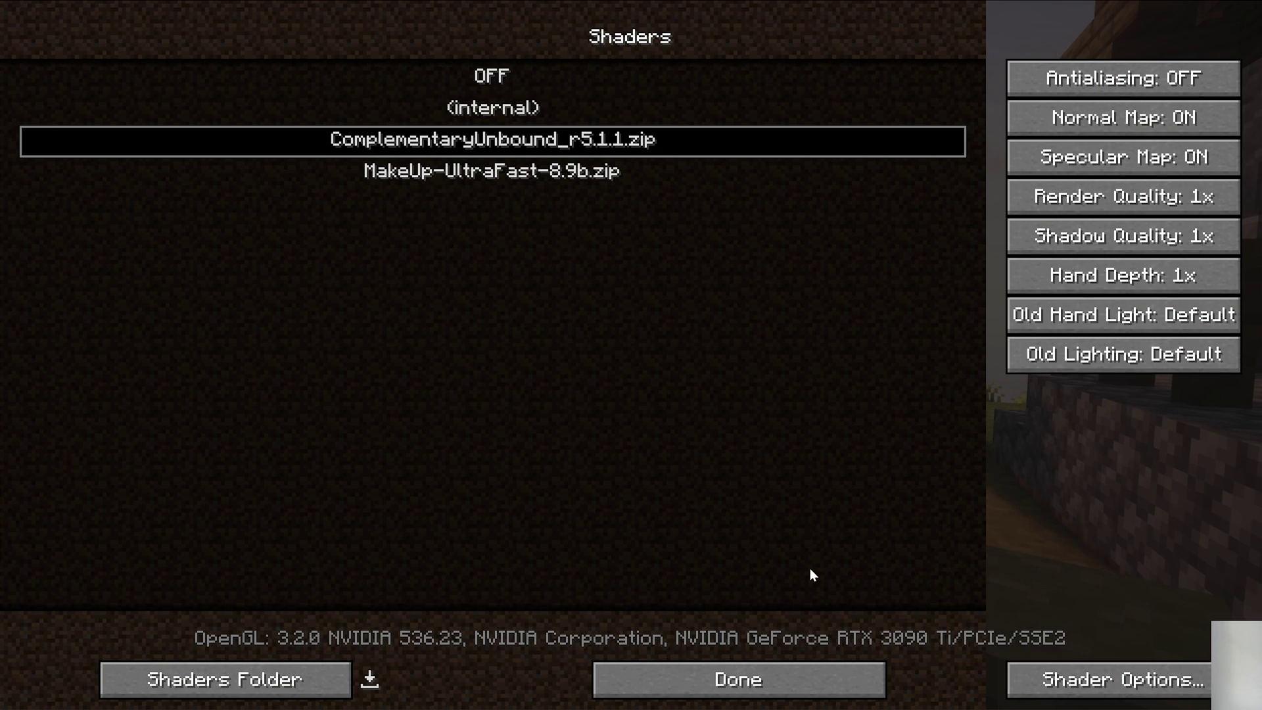
pyautogui.press('Down')
pyautogui.press('Escape')
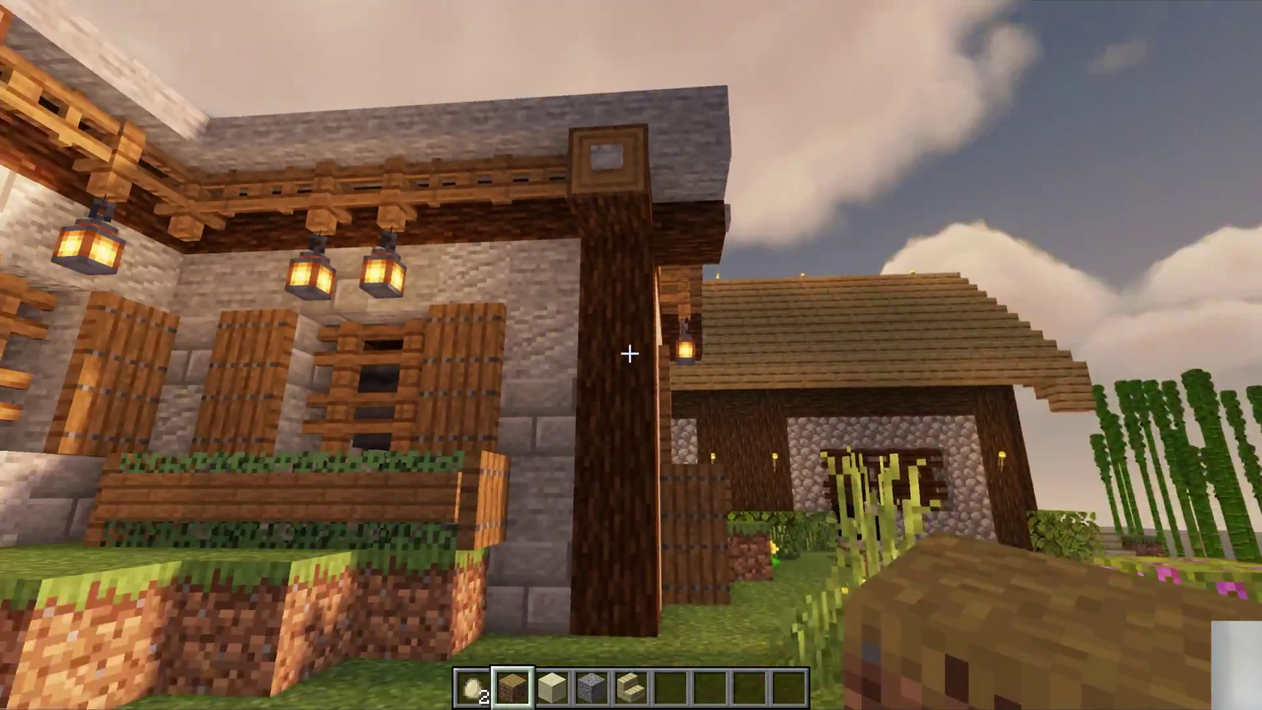
# Explore the village on foot to examine the lighting, shadows, clouds and foliage with the MakeUp Ultra Fast shader.
pyautogui.press('w')
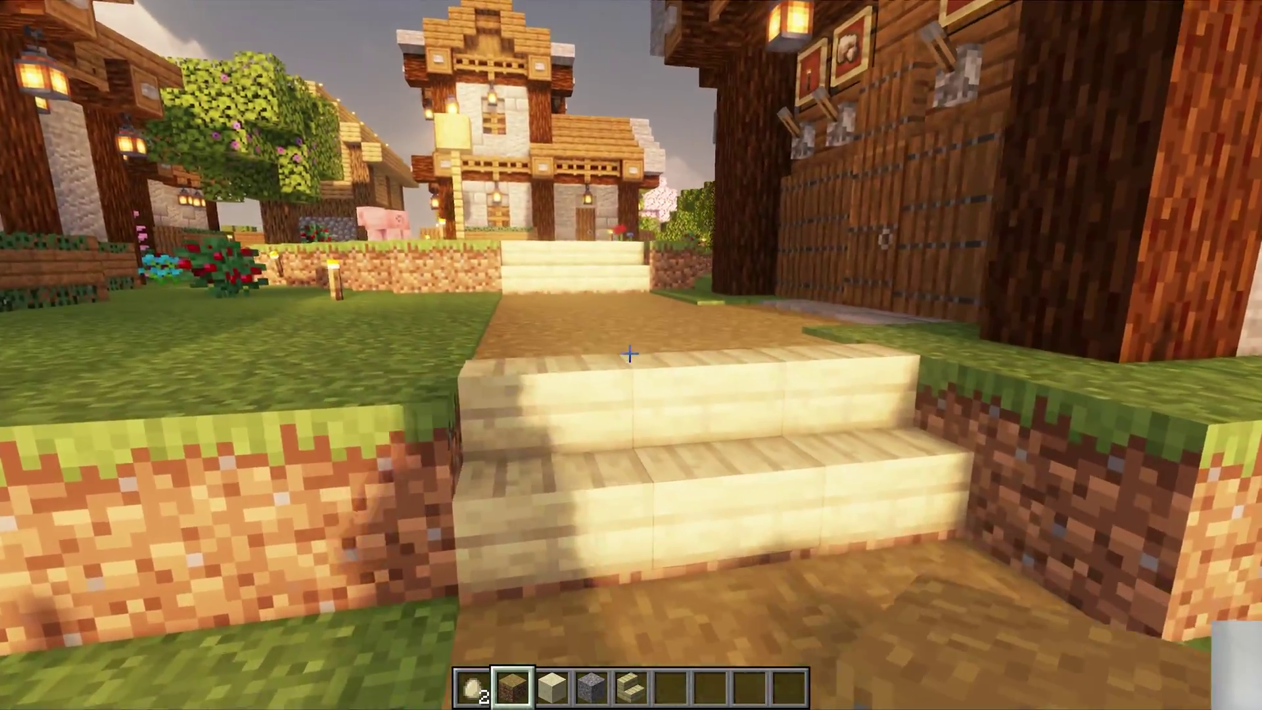
pyautogui.press('w')
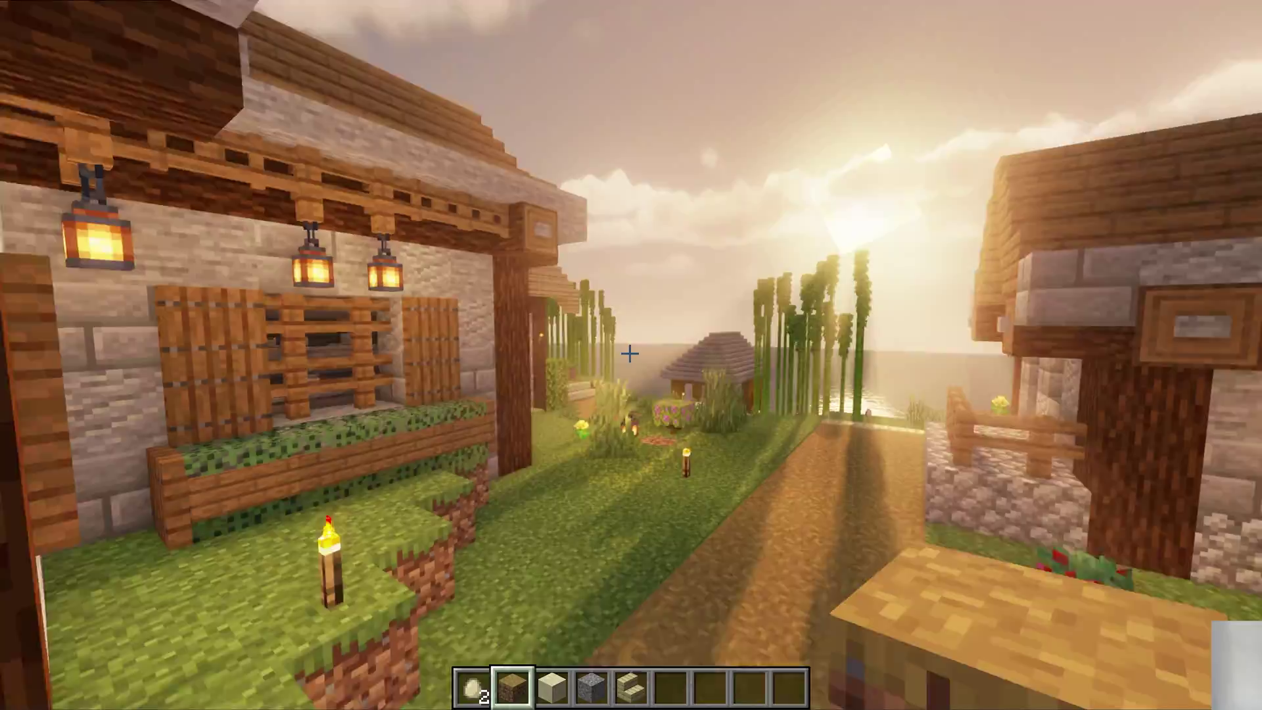
pyautogui.press('w')
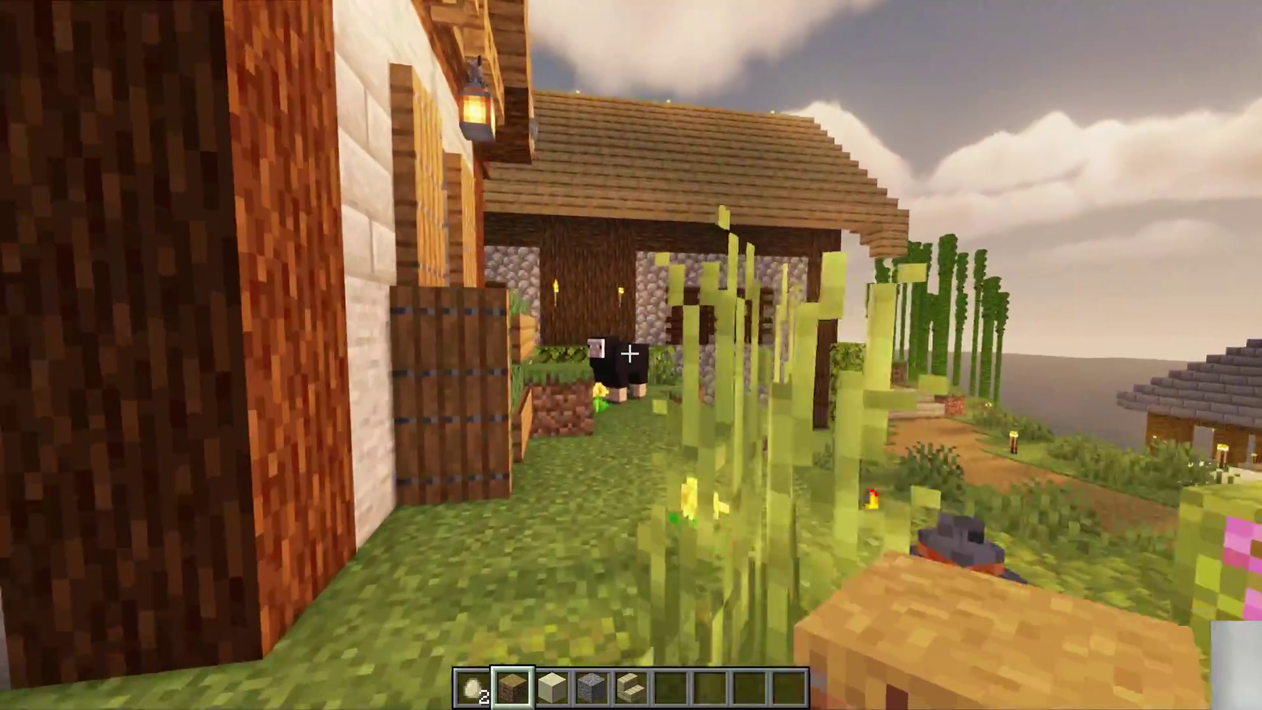
pyautogui.press('w')
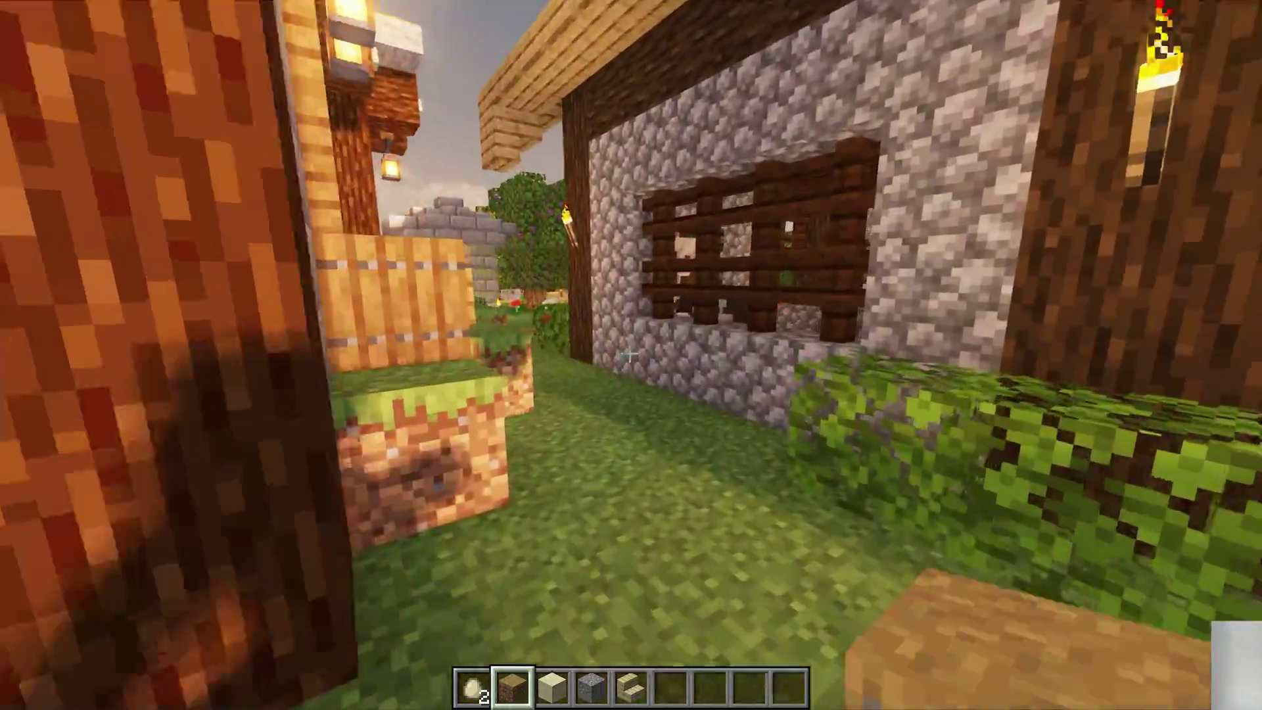
pyautogui.press('w')
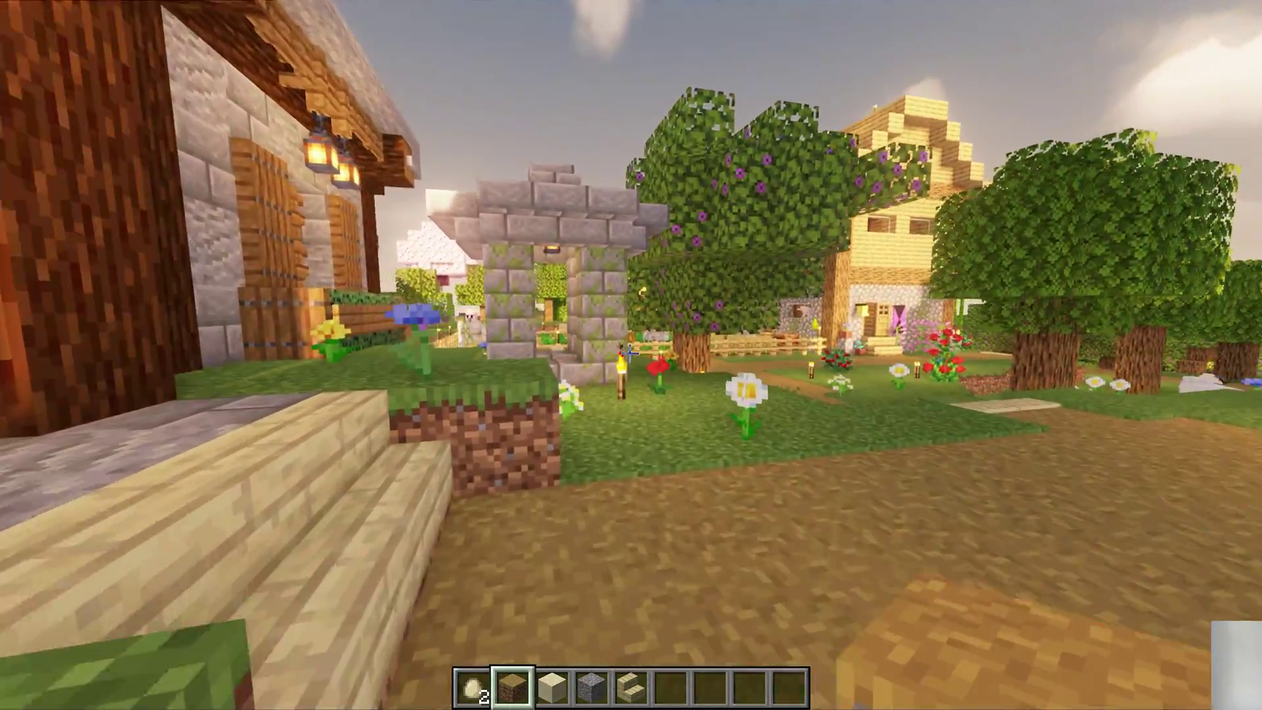
pyautogui.press('w')
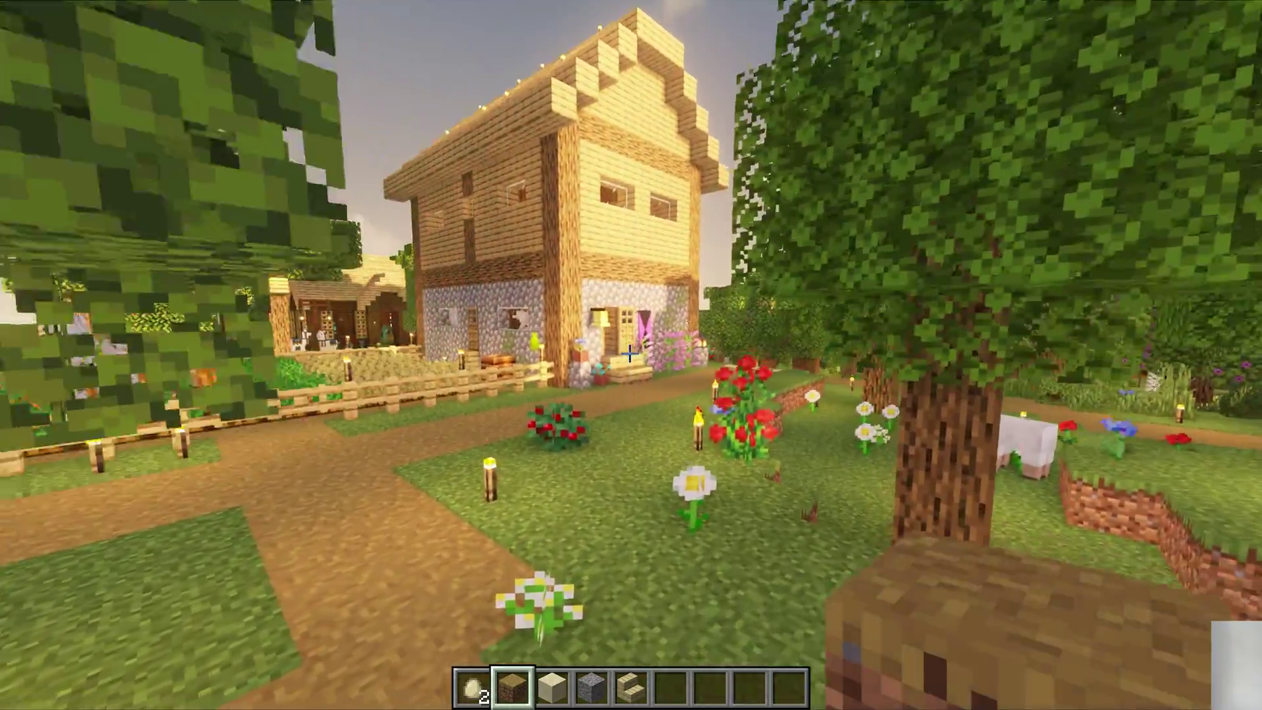
pyautogui.press('w')
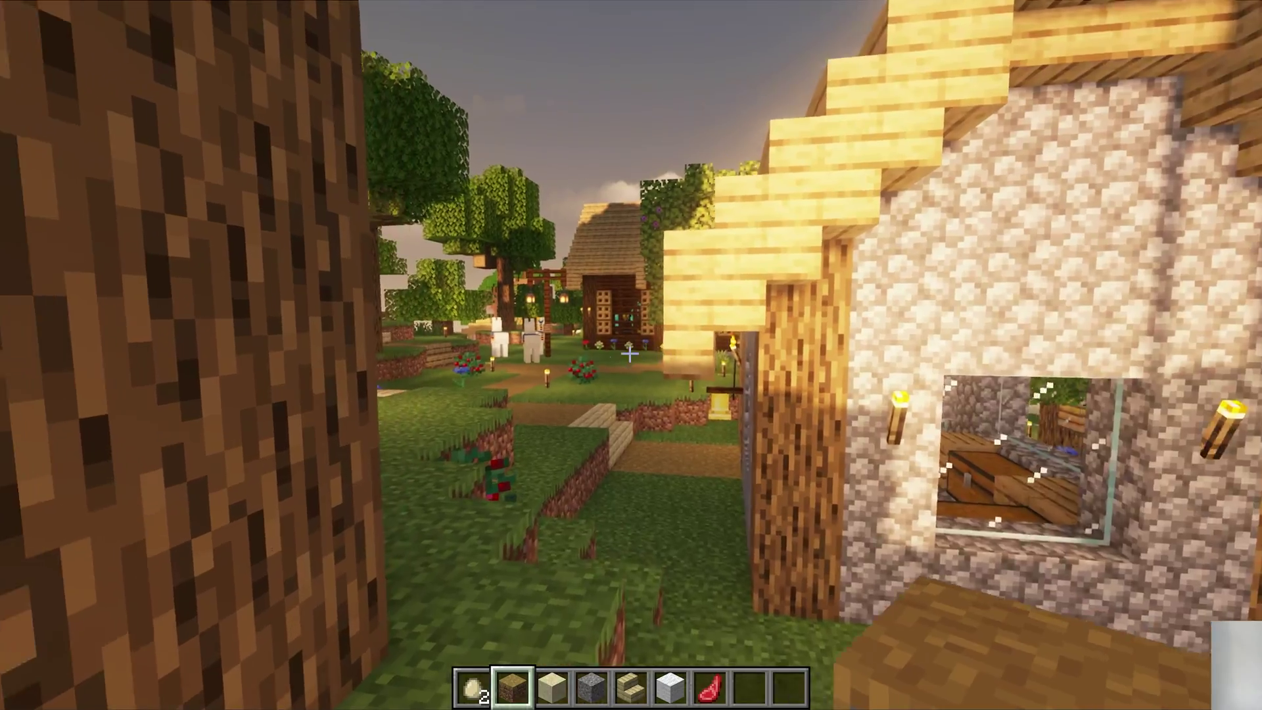
pyautogui.press('w')
pyautogui.press('w')
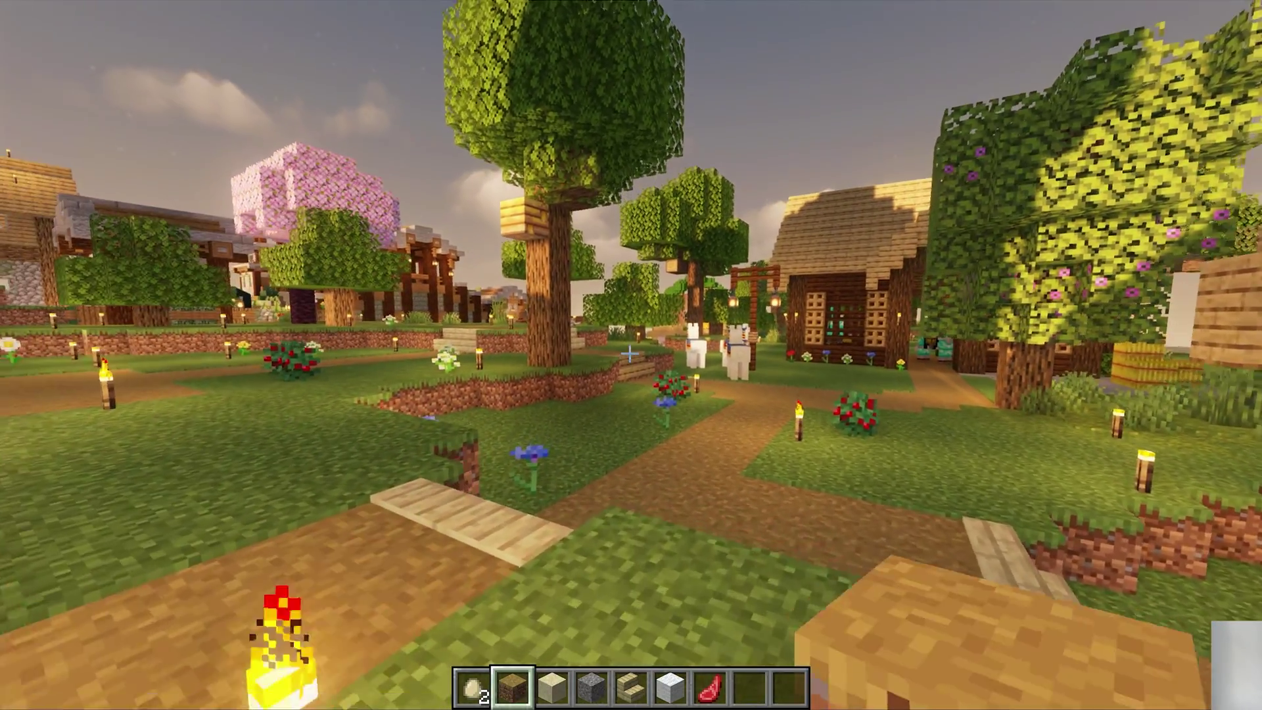
pyautogui.press('w')
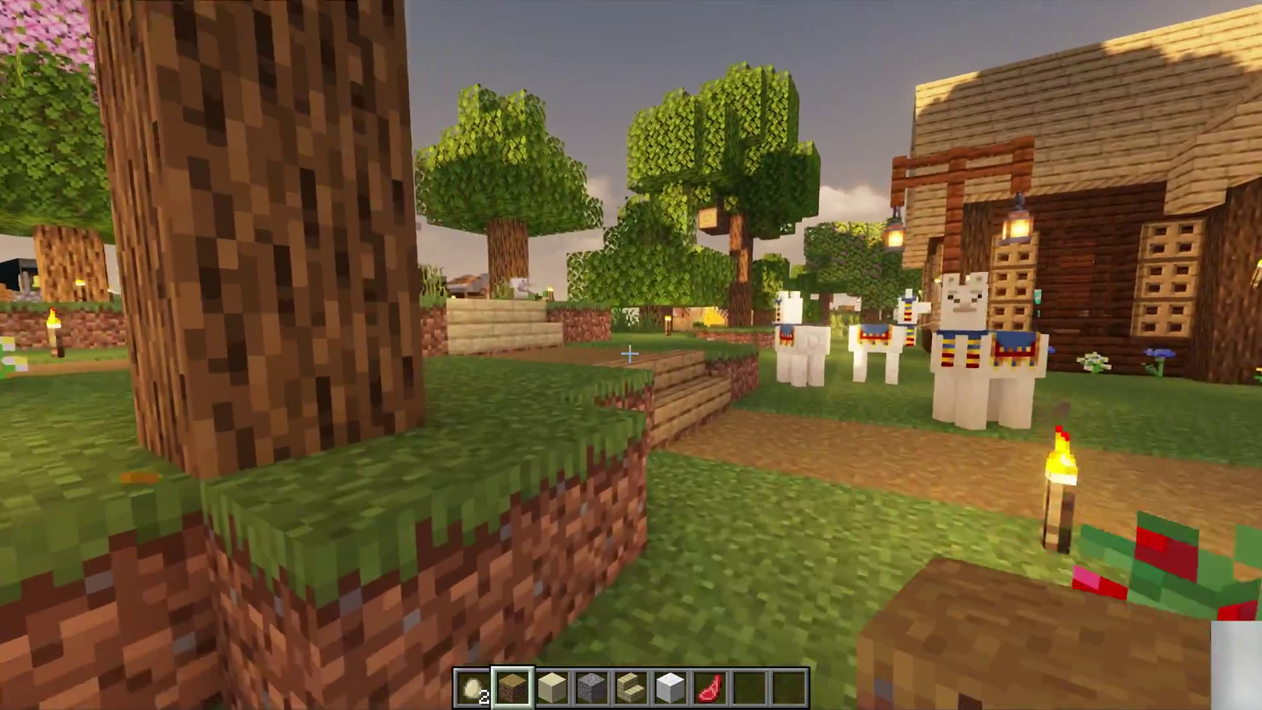
pyautogui.press('w')
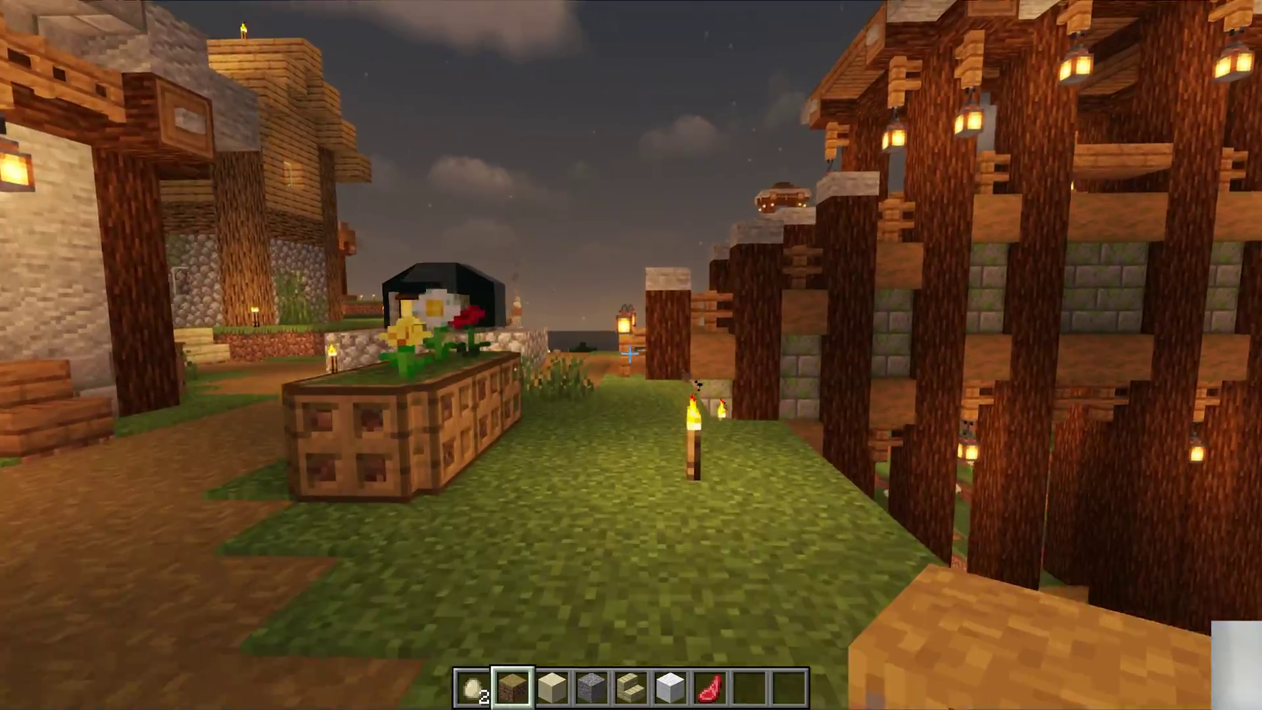
# Check the frame rate and GPU load in the debug overlay with the MakeUp Ultra Fast shader, and hide the overlay.
pyautogui.press('w')
pyautogui.press('F3')
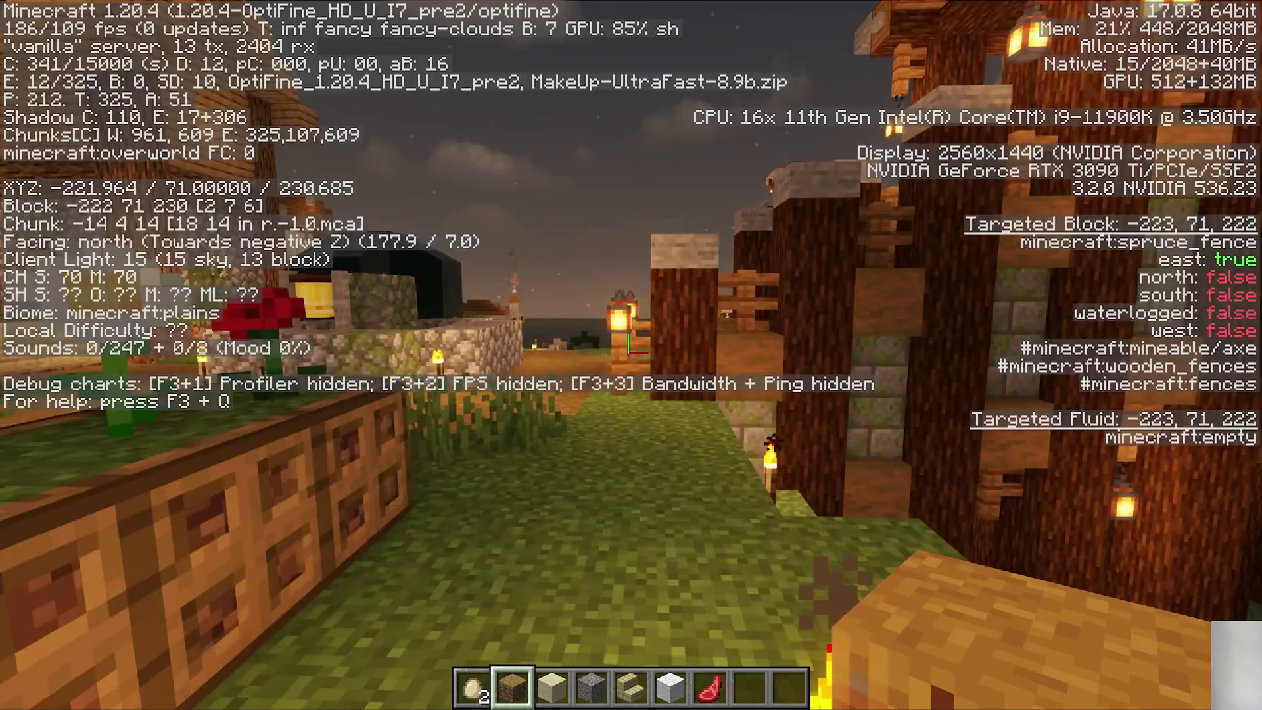
pyautogui.press('t')
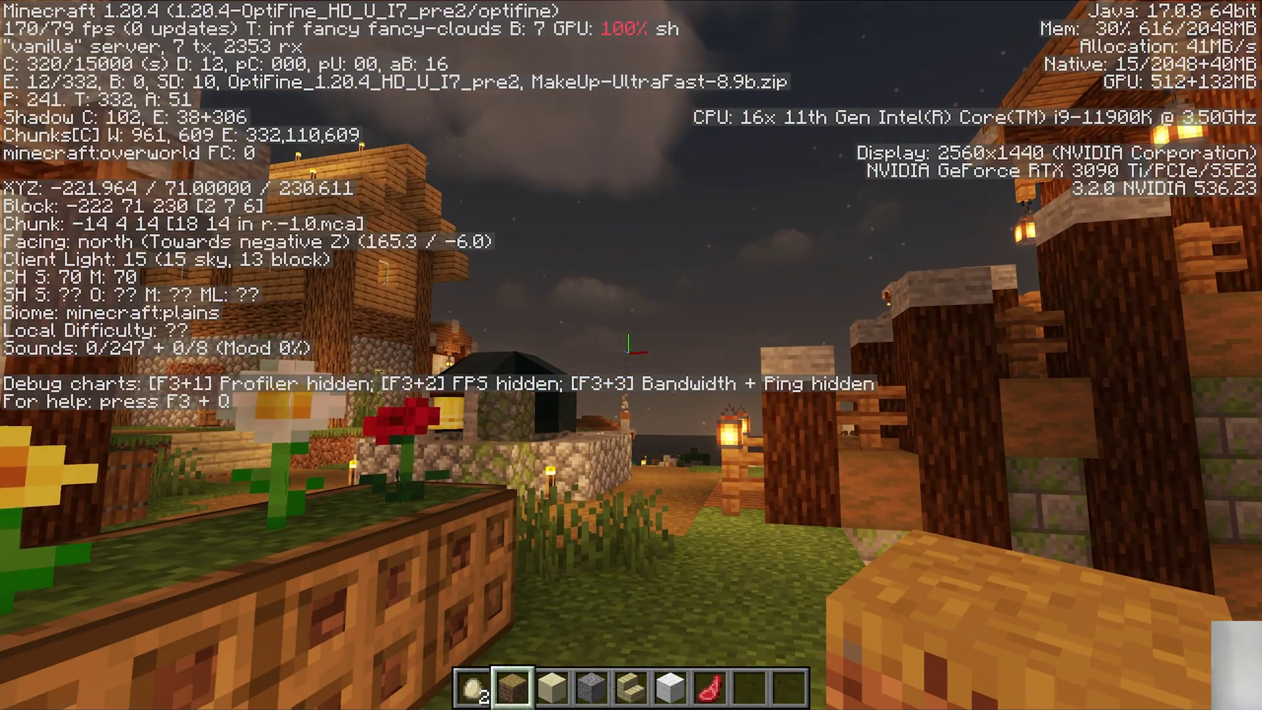
pyautogui.press('Escape')
pyautogui.press('F3')
# Walk through the village in daylight and at night to examine the frame rate, shadows, lantern light and foliage.
pyautogui.press('w')
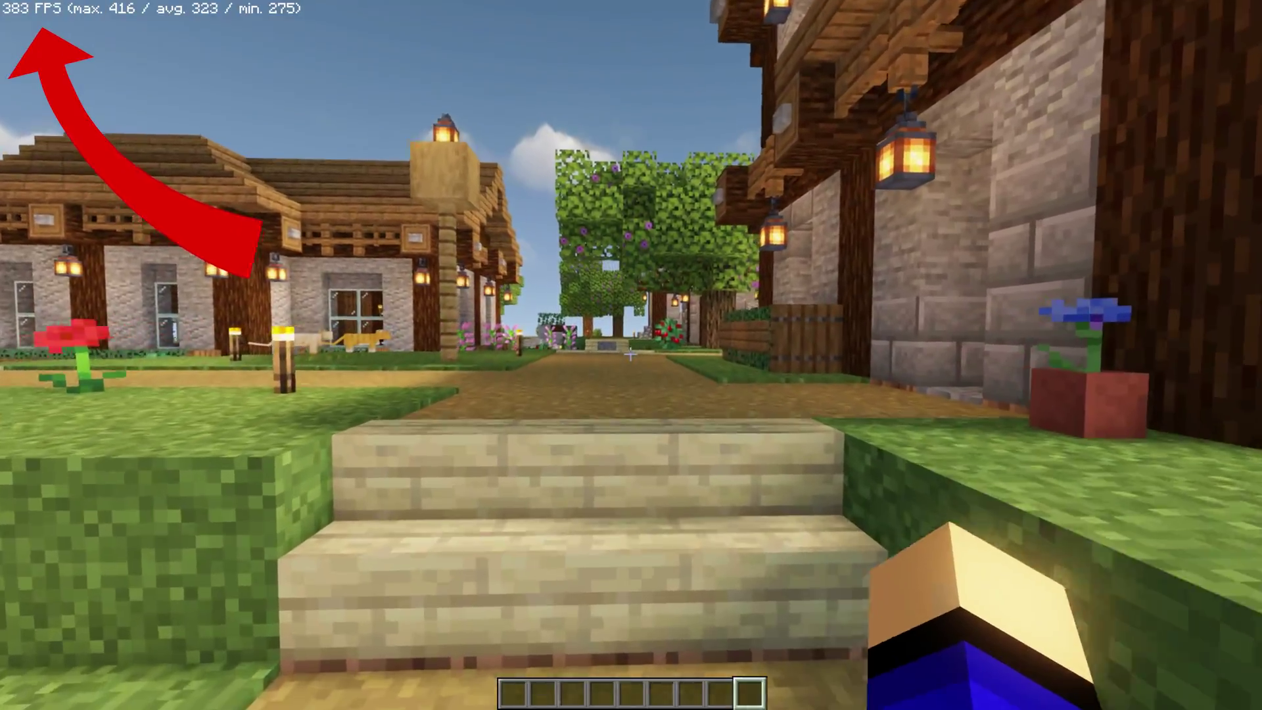
pyautogui.press('w')
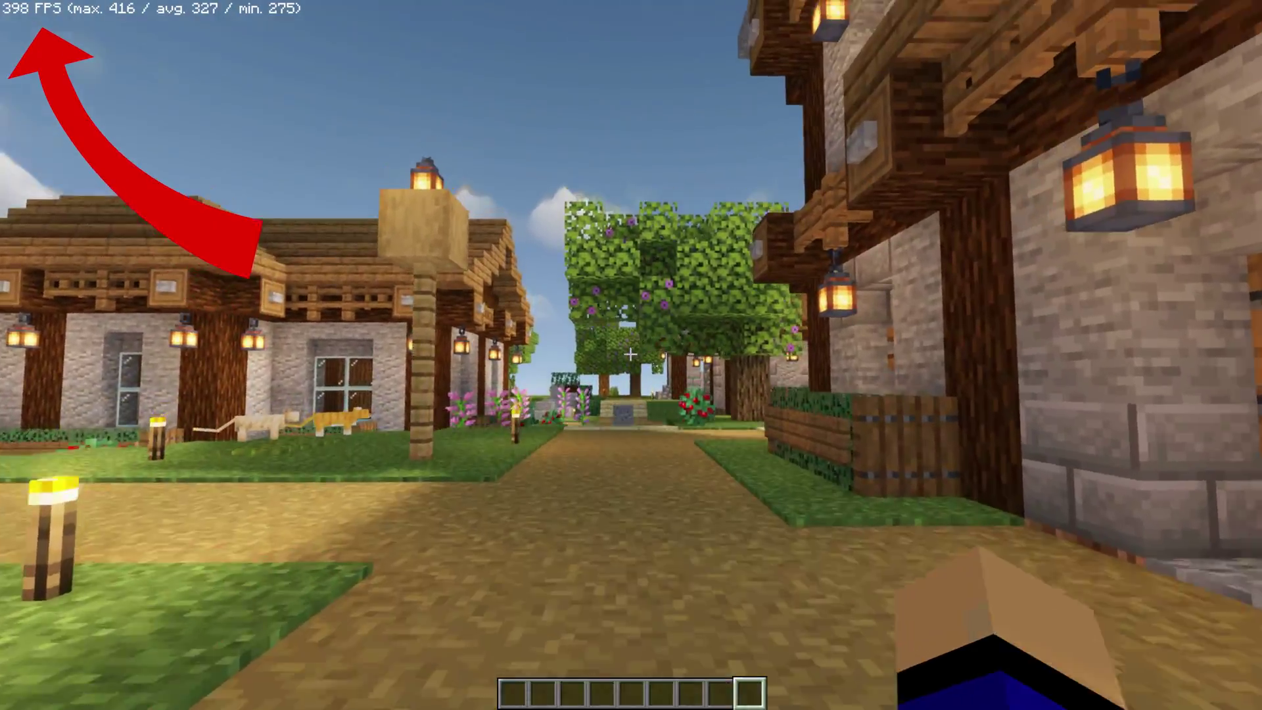
pyautogui.press('w')
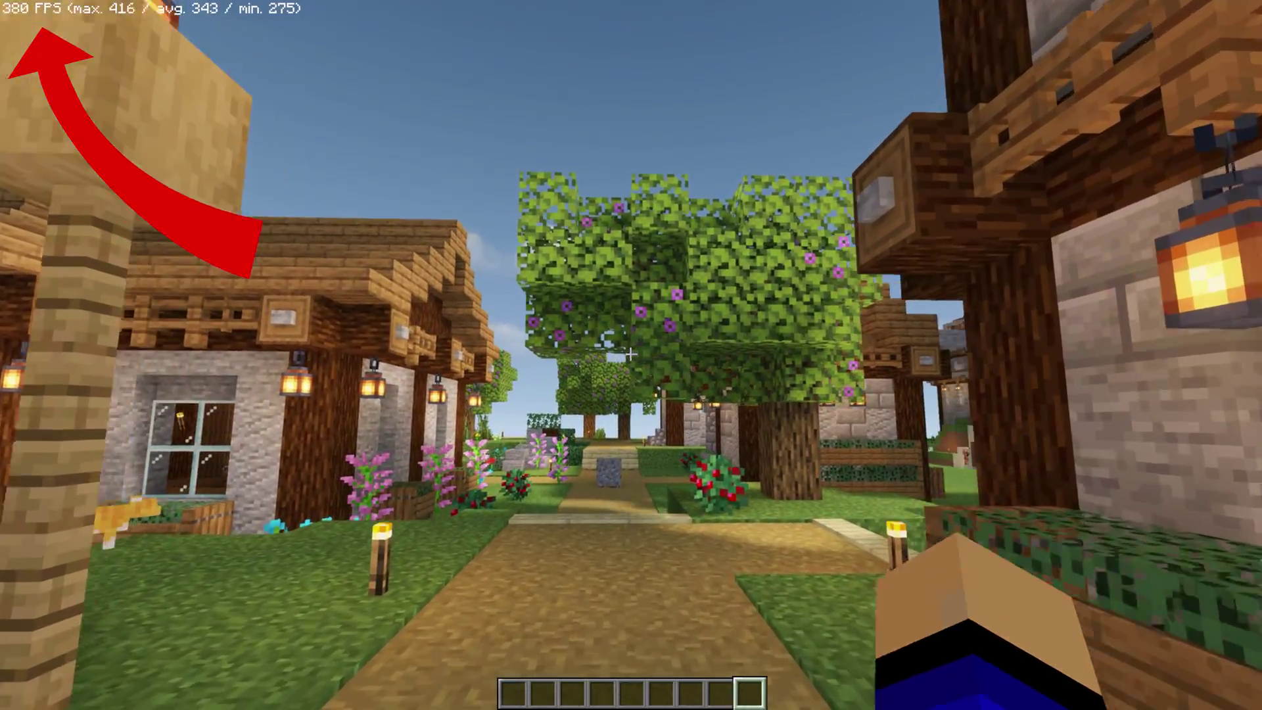
pyautogui.press('w')
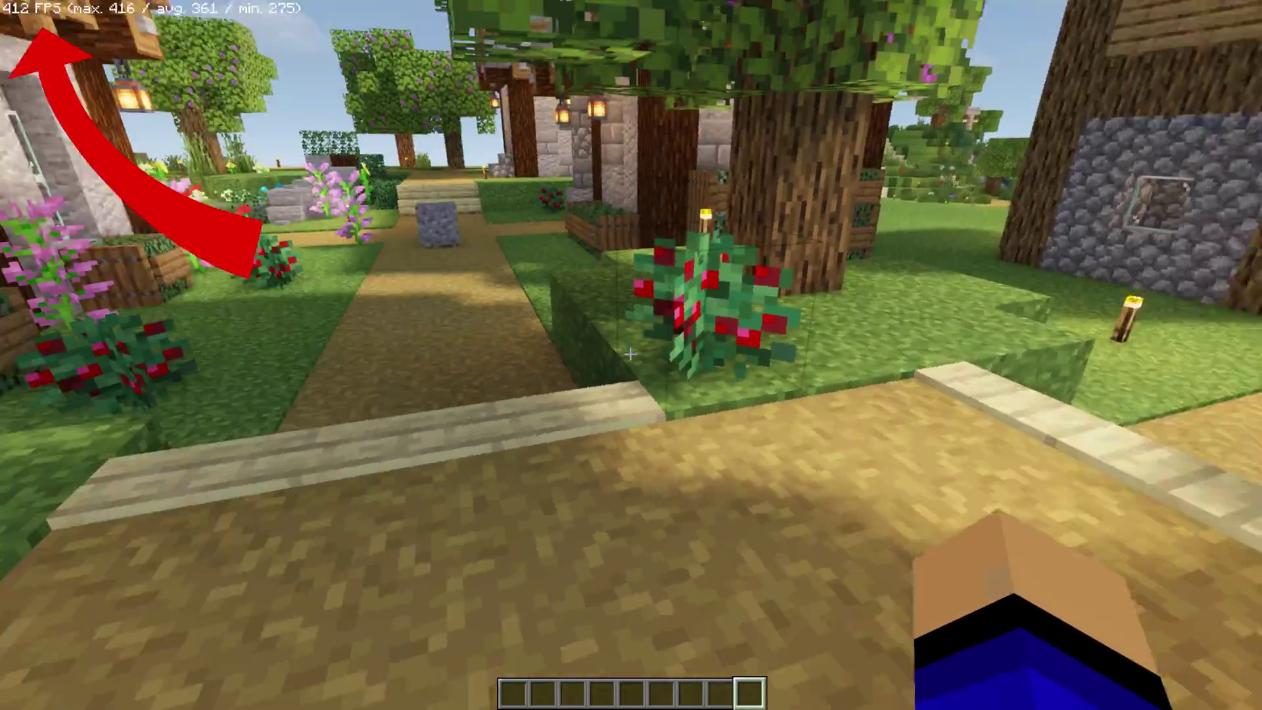
pyautogui.press('w')
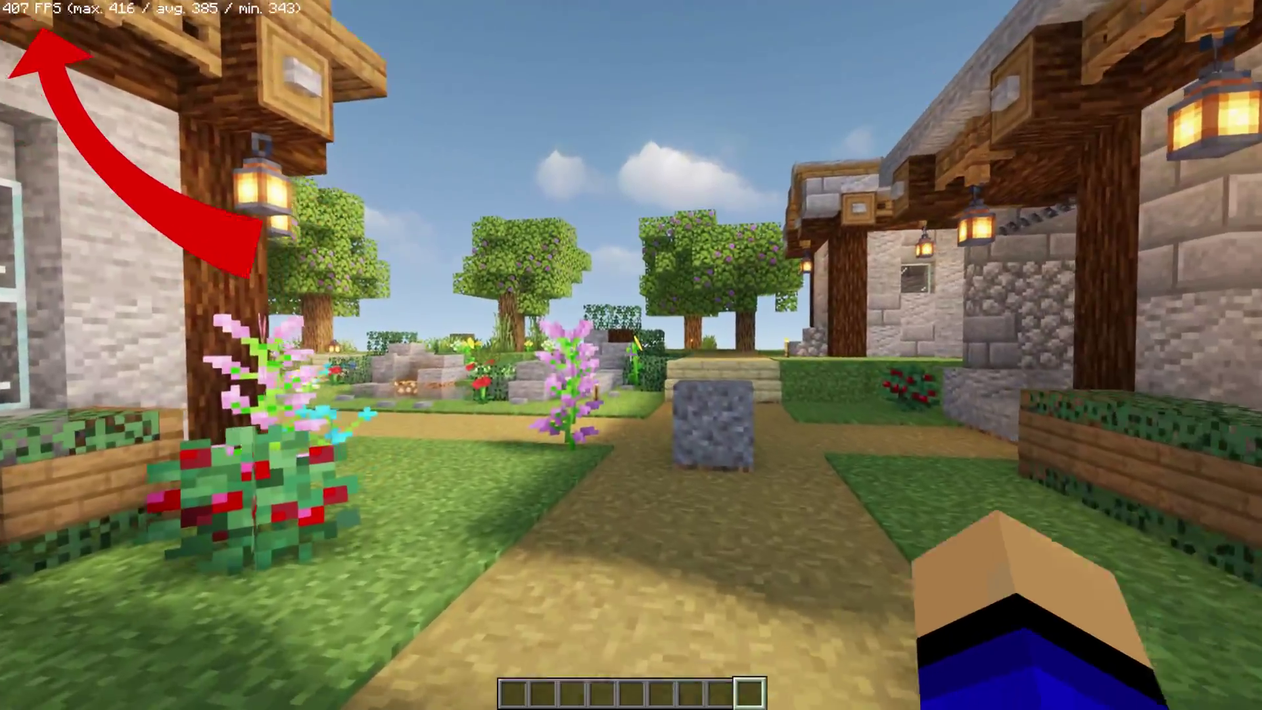
pyautogui.press('w')
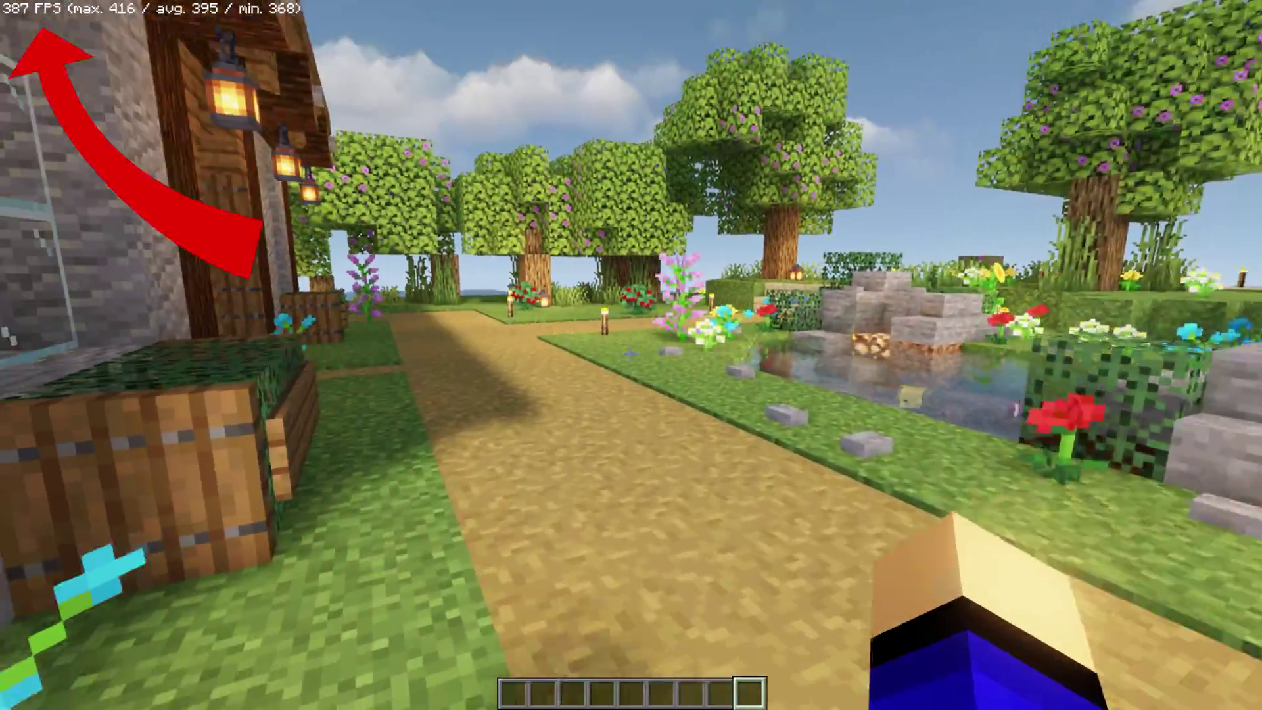
pyautogui.press('w')
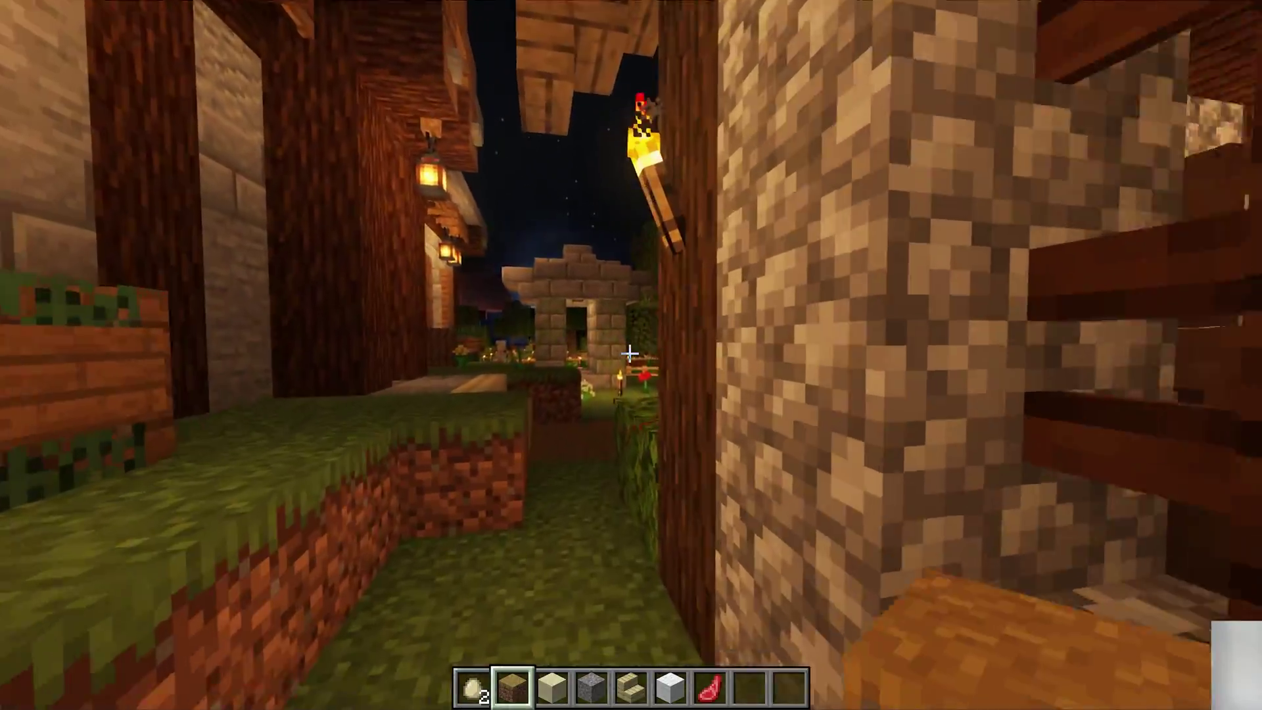
pyautogui.press('w')
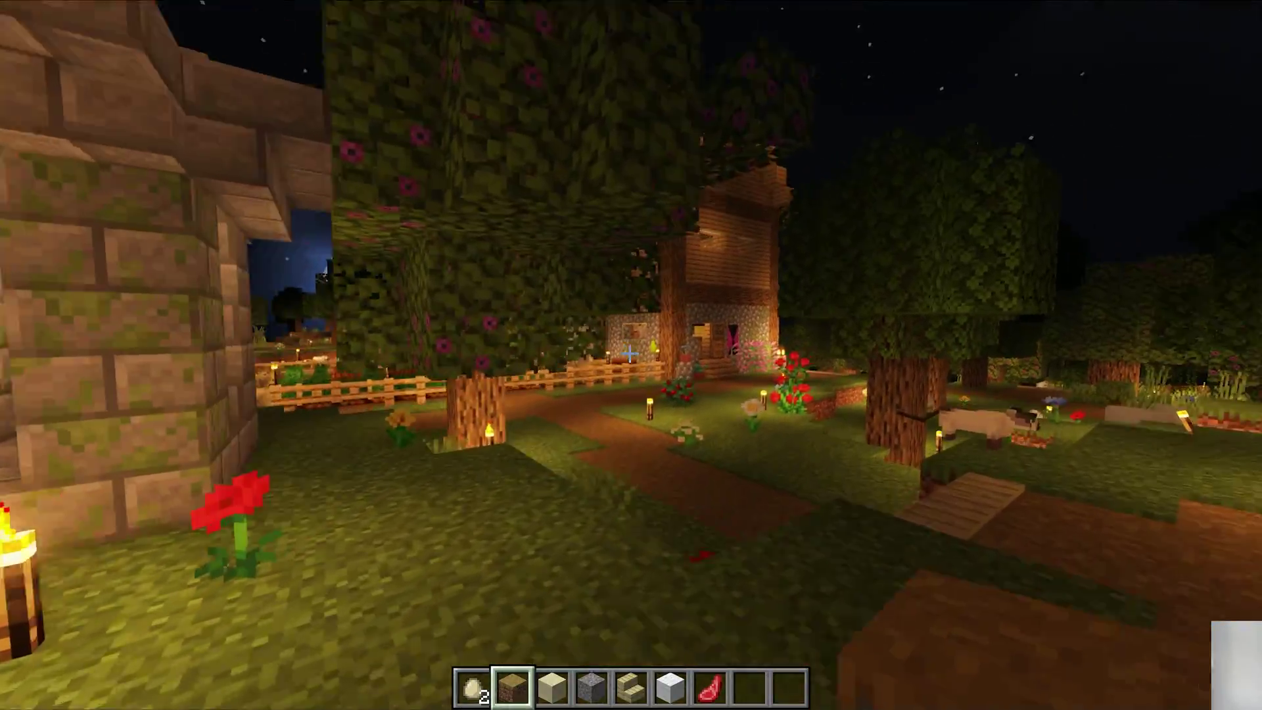